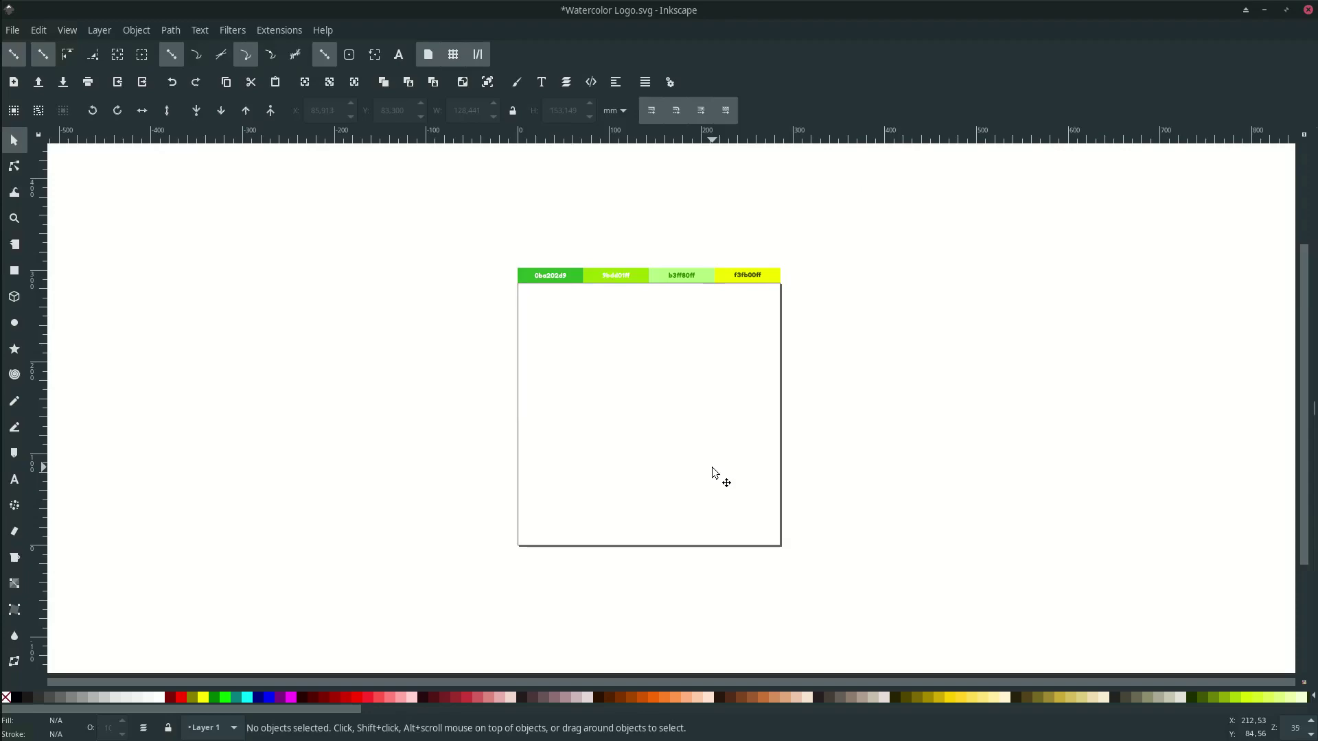
Draw a closed rounded-triangle path pointing downward in the middle of the page with the Bezier pen.
{"action": "scroll", "coordinate": [637, 456], "scroll_direction": "up", "scroll_amount": 1}
{"action": "key", "text": "b"}
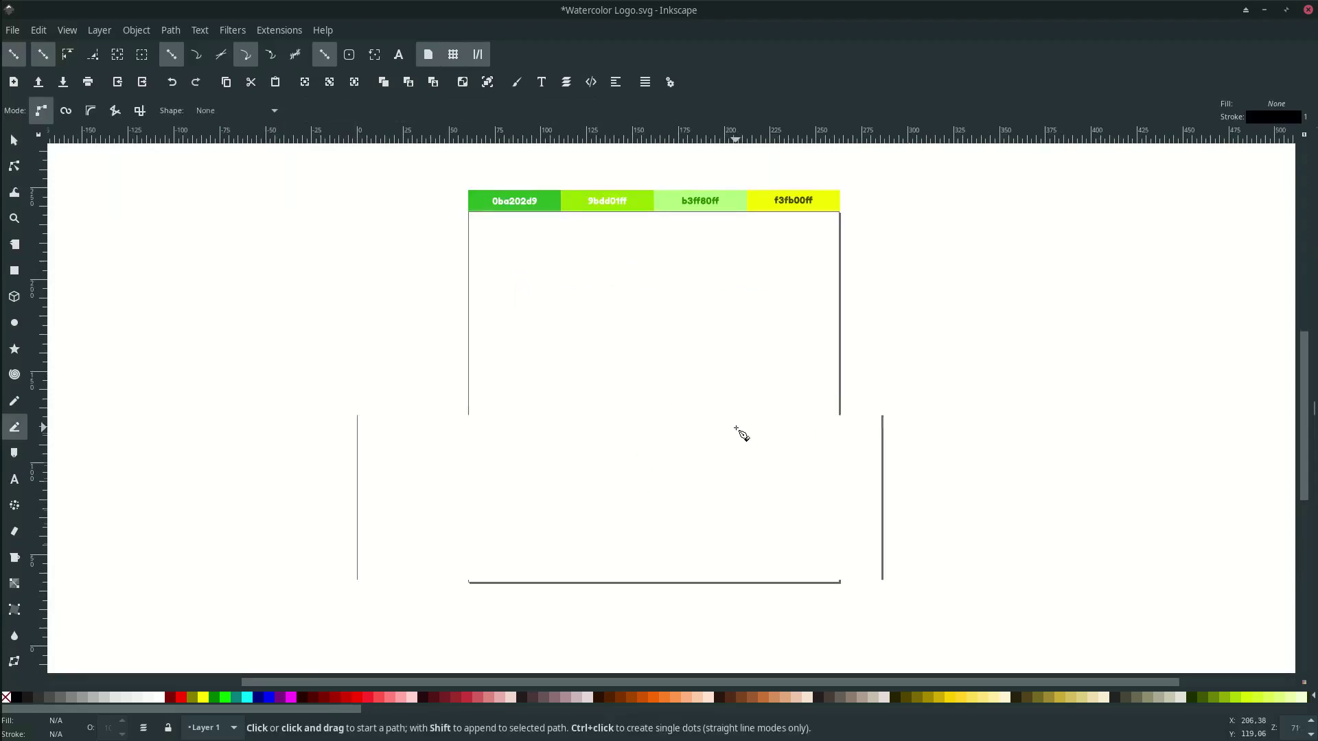
{"action": "scroll", "coordinate": [533, 359], "scroll_direction": "right", "scroll_amount": 2}
{"action": "left_click", "coordinate": [526, 365]}
{"action": "left_click_drag", "start_coordinate": [656, 332], "coordinate": [715, 347]}
{"action": "left_click_drag", "start_coordinate": [622, 502], "coordinate": [599, 524]}
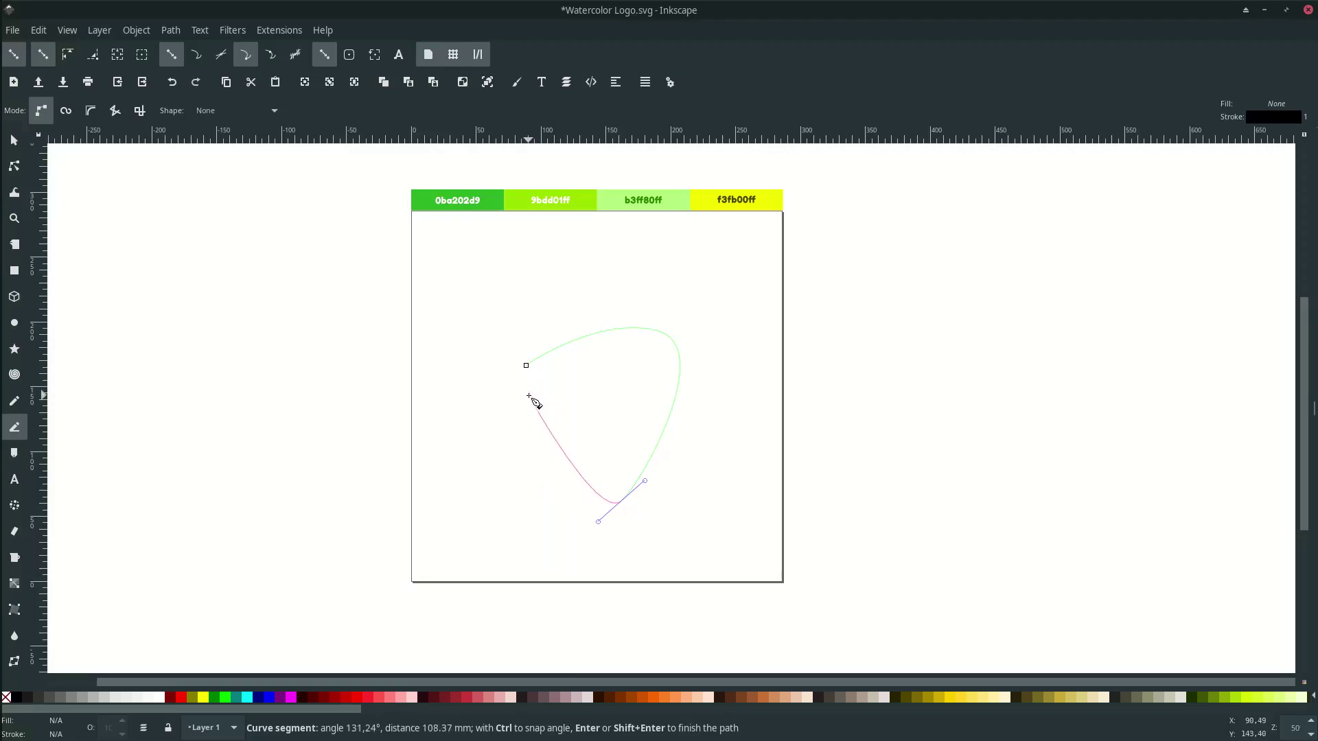
{"action": "left_click_drag", "start_coordinate": [527, 366], "coordinate": [538, 288]}
Make the path's upper-left corner node symmetric and reposition its three nodes into a smooth shape about 115 by 131 mm.
{"action": "scroll", "coordinate": [553, 353], "scroll_direction": "up", "scroll_amount": 1}
{"action": "scroll", "coordinate": [563, 392], "scroll_direction": "right", "scroll_amount": 1}
{"action": "key", "text": "n"}
{"action": "left_click", "coordinate": [706, 479]}
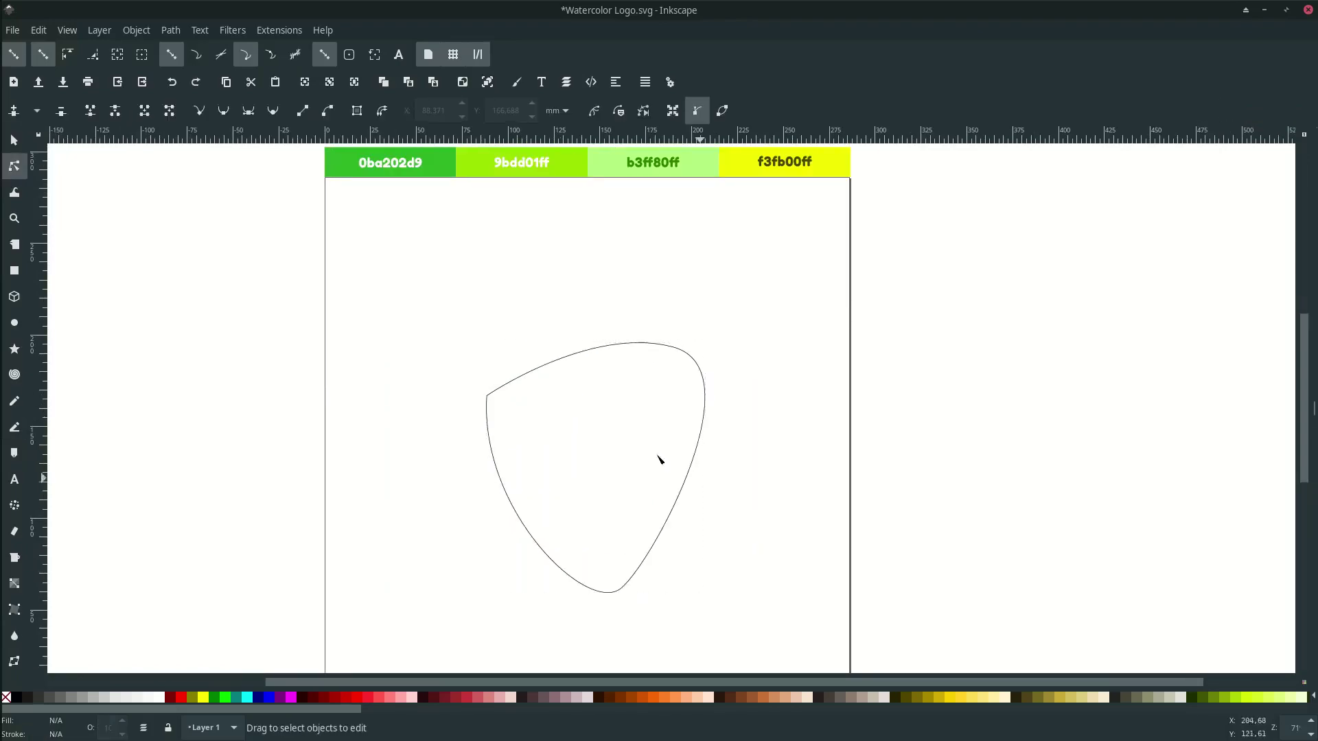
{"action": "left_click", "coordinate": [493, 394]}
{"action": "left_click", "coordinate": [486, 396]}
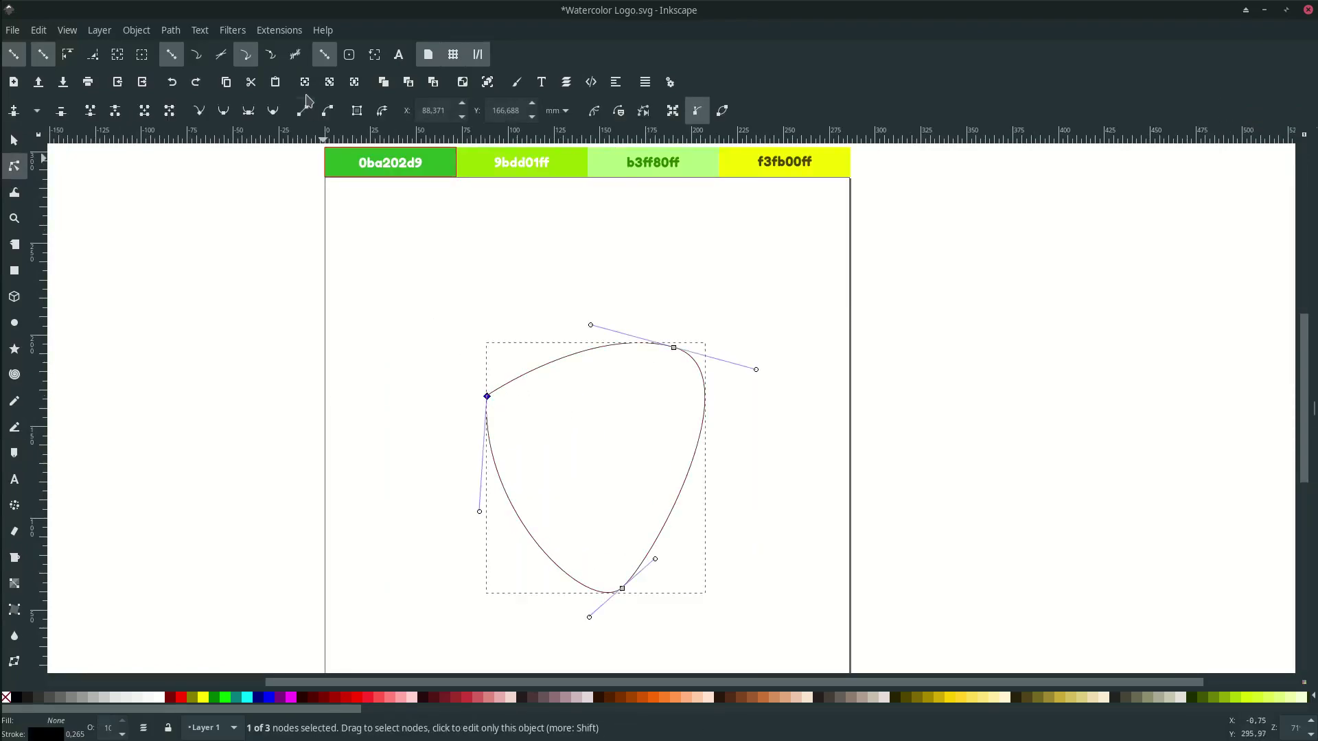
{"action": "left_click", "coordinate": [247, 116]}
{"action": "left_click_drag", "start_coordinate": [487, 397], "coordinate": [496, 435]}
{"action": "left_click_drag", "start_coordinate": [622, 588], "coordinate": [627, 589]}
{"action": "left_click_drag", "start_coordinate": [495, 433], "coordinate": [492, 424]}
{"action": "left_click_drag", "start_coordinate": [628, 588], "coordinate": [628, 582]}
{"action": "left_click_drag", "start_coordinate": [673, 348], "coordinate": [668, 352]}
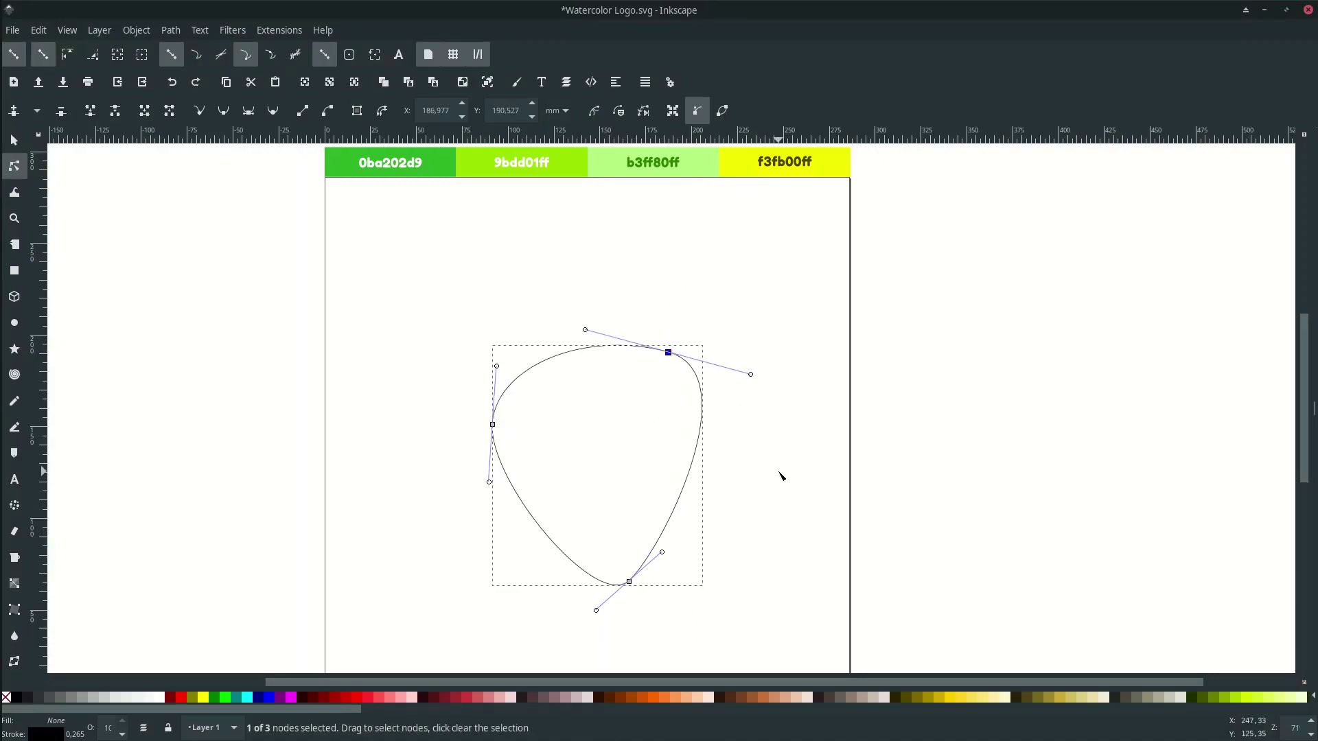
Draw a closed bean-shaped Bezier path overlapping the first shape, bulging past its upper-right side and lower-left edge.
{"action": "key", "text": "b"}
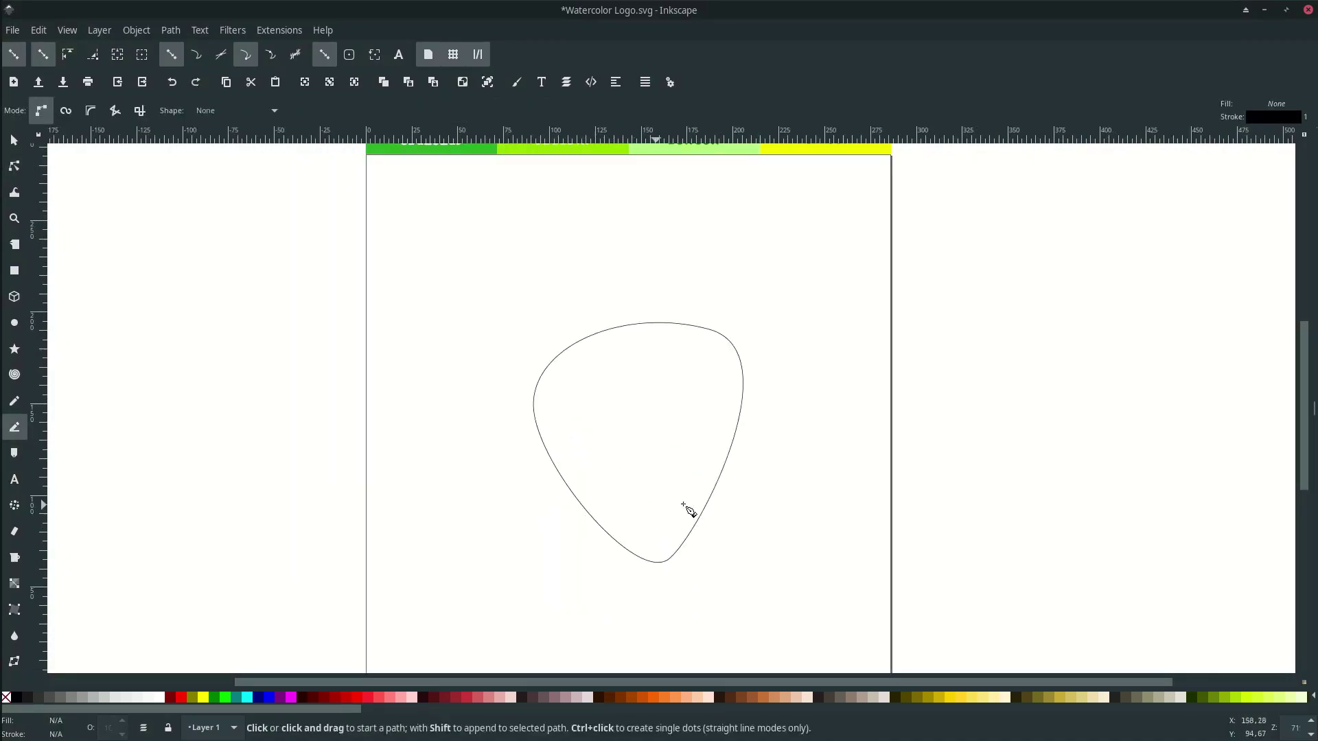
{"action": "scroll", "coordinate": [685, 509], "scroll_direction": "down", "scroll_amount": 1}
{"action": "scroll", "coordinate": [688, 511], "scroll_direction": "down", "scroll_amount": 1}
{"action": "scroll", "coordinate": [685, 464], "scroll_direction": "up", "scroll_amount": 1}
{"action": "scroll", "coordinate": [685, 469], "scroll_direction": "up", "scroll_amount": 2}
{"action": "scroll", "coordinate": [654, 471], "scroll_direction": "down", "scroll_amount": 3}
{"action": "left_click", "coordinate": [590, 470]}
{"action": "left_click_drag", "start_coordinate": [690, 406], "coordinate": [720, 333]}
{"action": "left_click_drag", "start_coordinate": [765, 268], "coordinate": [827, 285]}
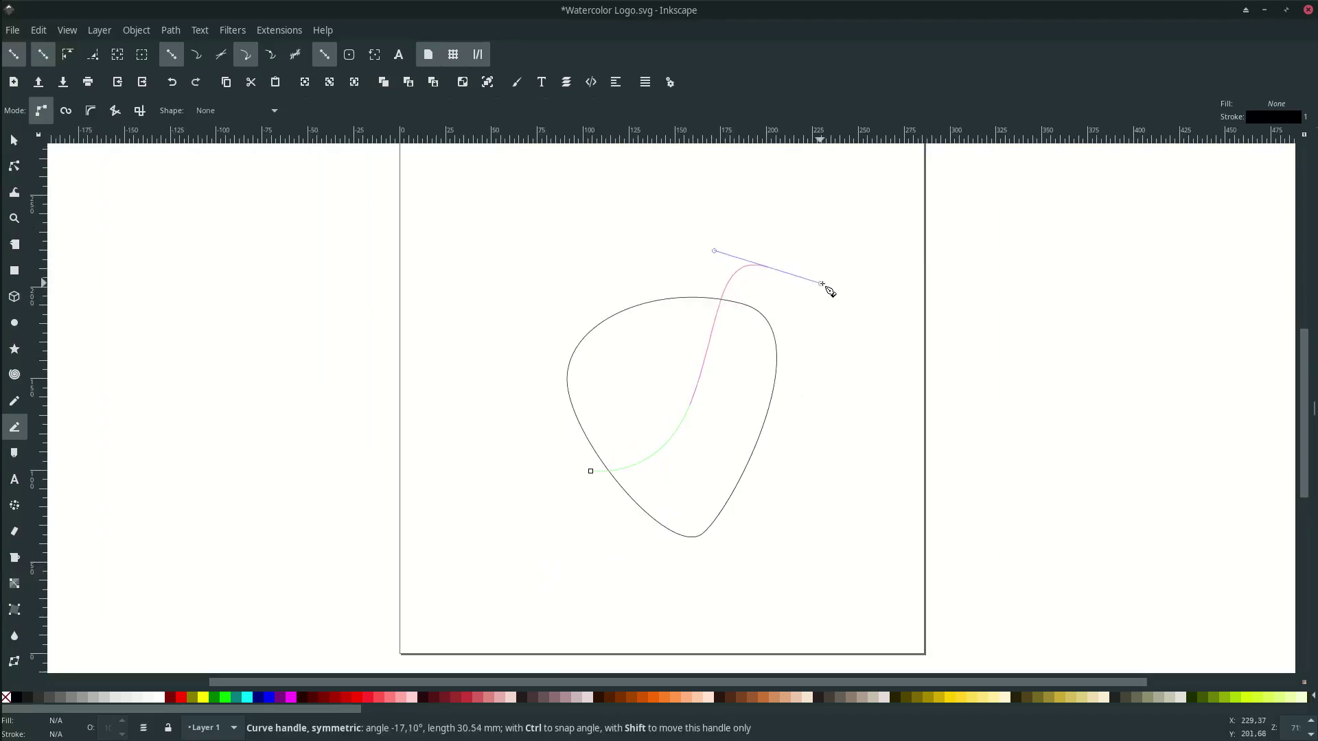
{"action": "left_click_drag", "start_coordinate": [784, 486], "coordinate": [707, 568]}
{"action": "left_click_drag", "start_coordinate": [626, 532], "coordinate": [594, 507]}
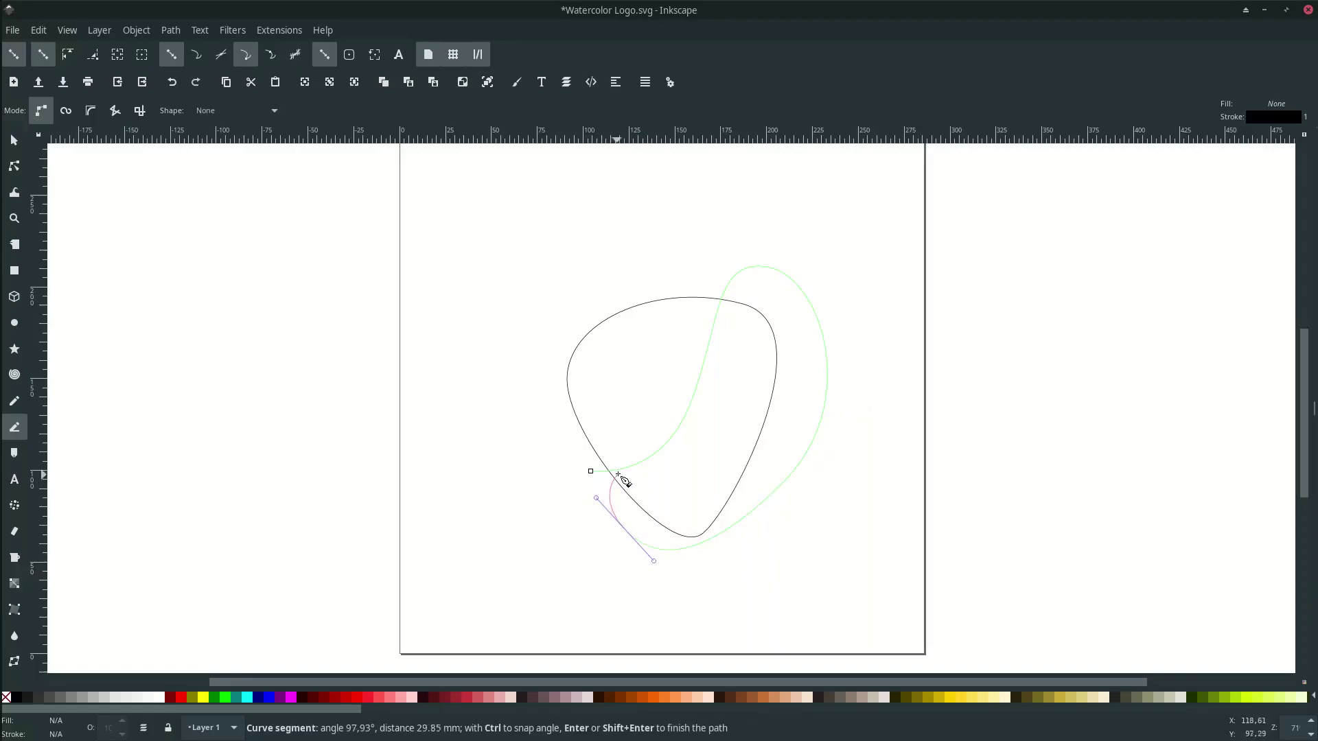
{"action": "left_click", "coordinate": [588, 470]}
Delete the sharp starting node at the lower left of the bean-shaped path.
{"action": "key", "text": "n"}
{"action": "scroll", "coordinate": [729, 496], "scroll_direction": "right", "scroll_amount": 2}
{"action": "left_click", "coordinate": [729, 496]}
{"action": "left_click", "coordinate": [535, 472]}
{"action": "key", "text": "Delete"}
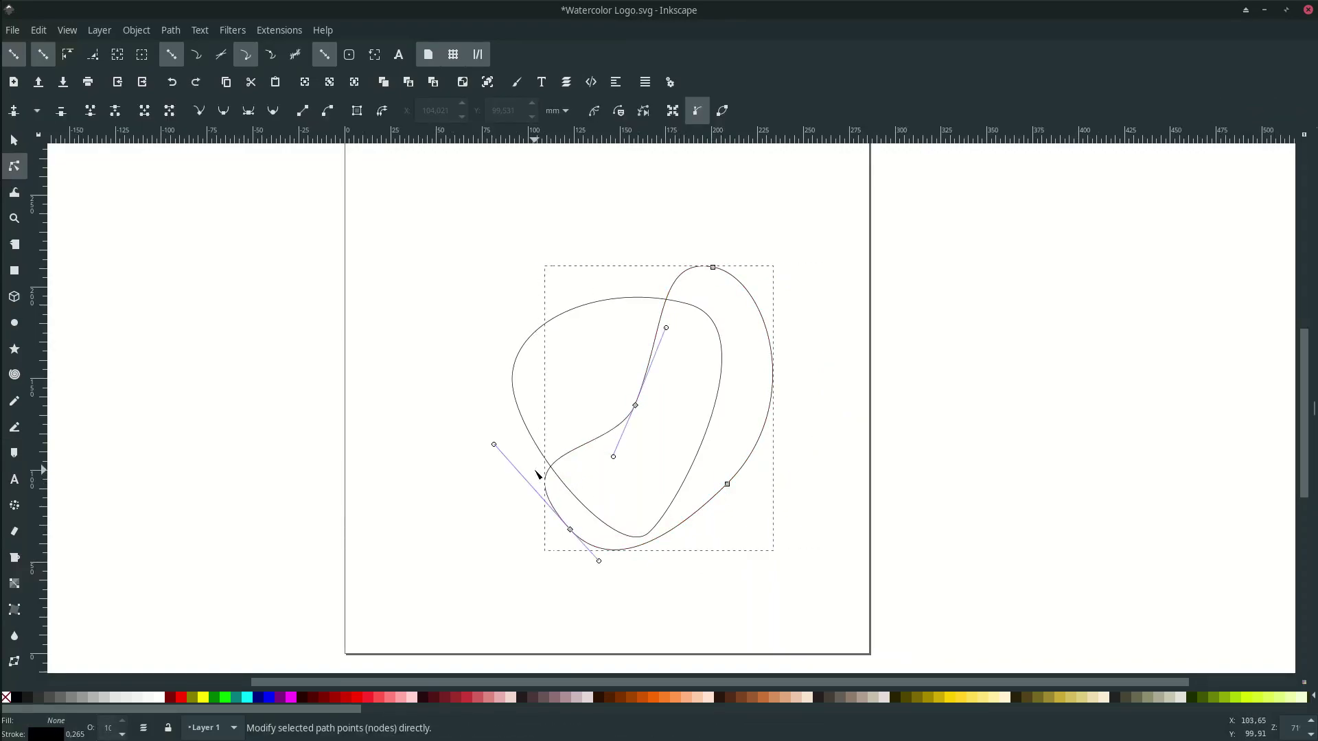
Smooth the bean-shaped path to about 125 by 153 mm by adjusting its nodes and handles, making the inner node symmetric.
{"action": "left_click_drag", "start_coordinate": [670, 331], "coordinate": [664, 361]}
{"action": "left_click_drag", "start_coordinate": [494, 444], "coordinate": [530, 469]}
{"action": "left_click_drag", "start_coordinate": [570, 530], "coordinate": [552, 525]}
{"action": "left_click", "coordinate": [635, 405]}
{"action": "key", "text": "shift+y"}
{"action": "left_click_drag", "start_coordinate": [671, 349], "coordinate": [637, 344]}
{"action": "left_click_drag", "start_coordinate": [659, 258], "coordinate": [637, 265]}
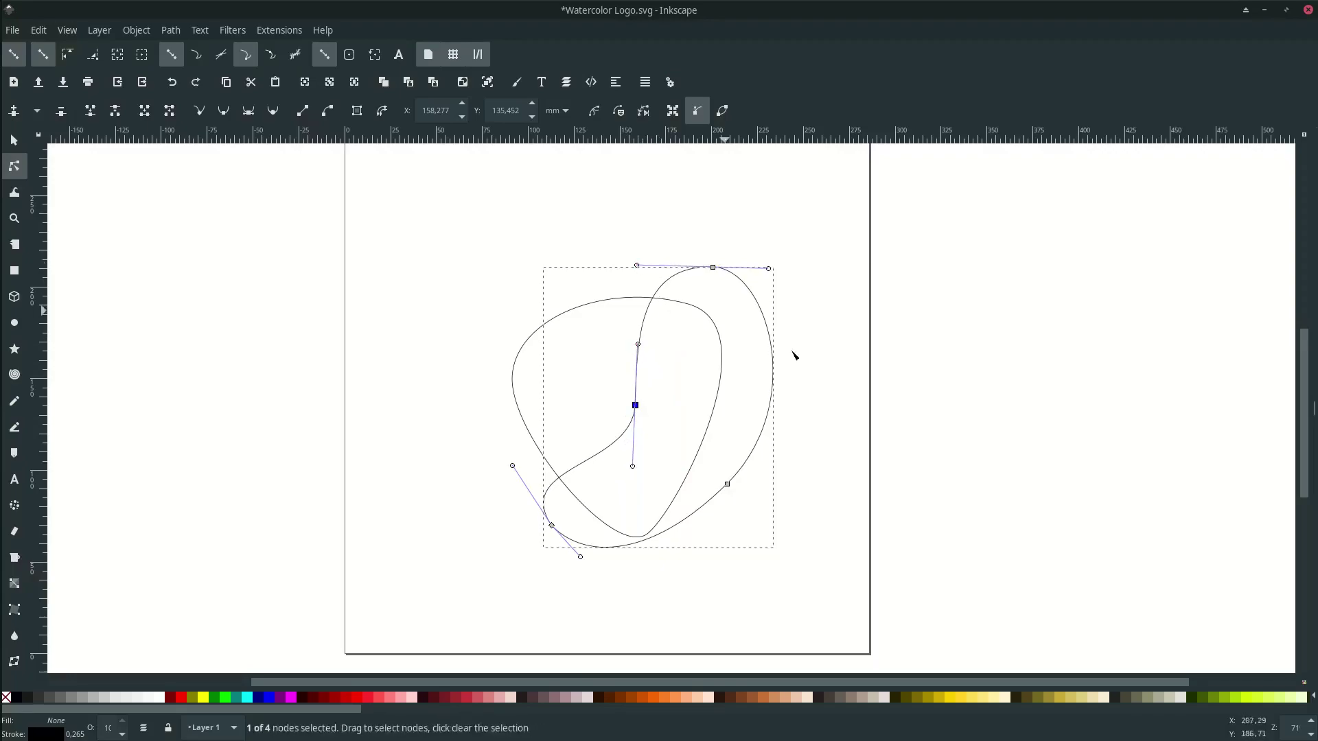
Deselect the bean-shaped path and save the document.
{"action": "key", "text": "s"}
{"action": "key", "text": "5"}
{"action": "key", "text": "Escape"}
{"action": "key", "text": "ctrl+s"}
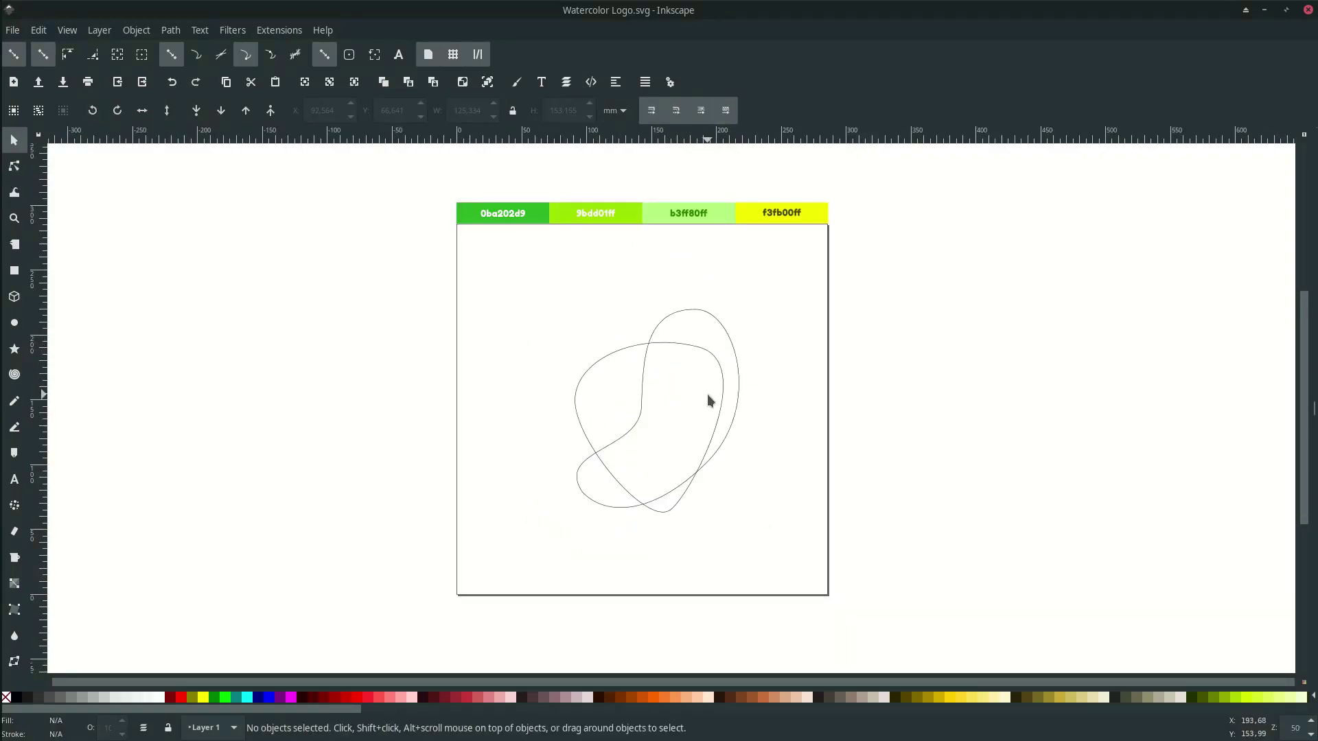
Draw a third closed wavy path about 136 by 150 mm over both shapes, bulging at the upper left and lower right.
{"action": "scroll", "coordinate": [723, 372], "scroll_direction": "up", "scroll_amount": 1}
{"action": "key", "text": "b"}
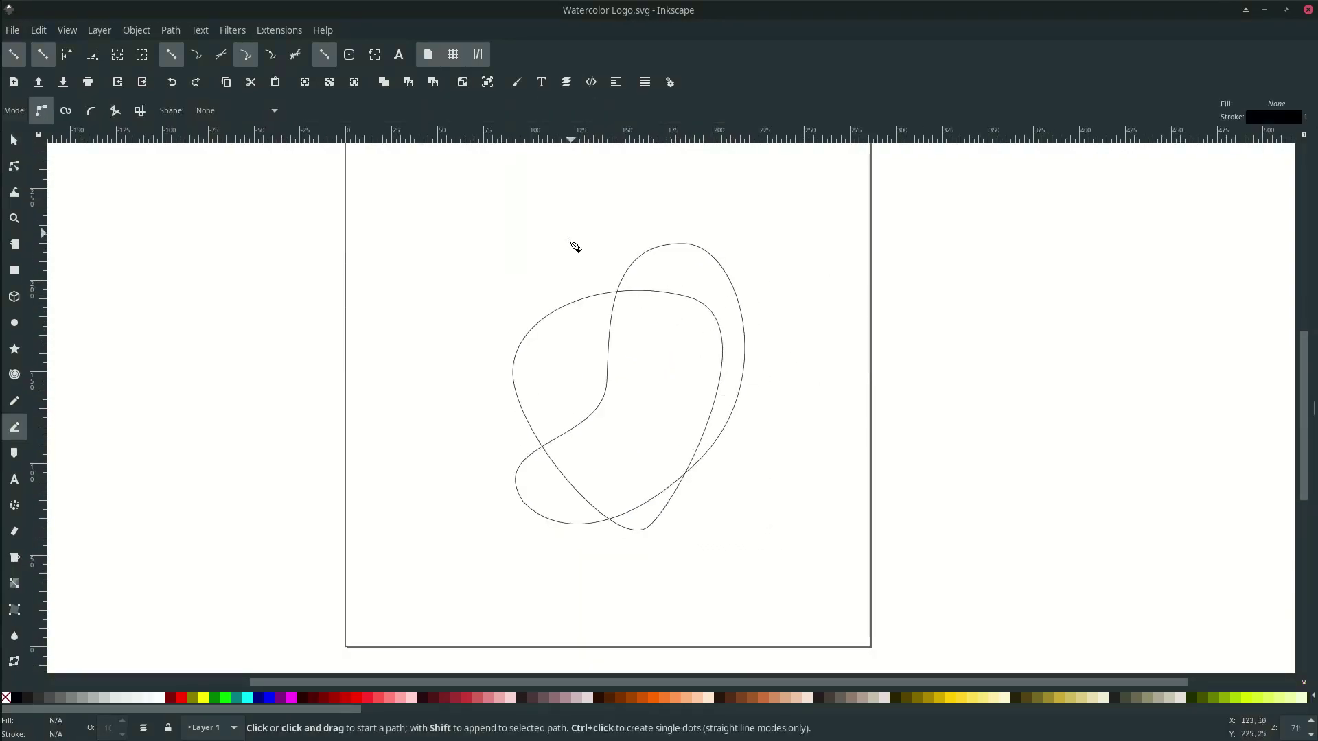
{"action": "scroll", "coordinate": [747, 574], "scroll_direction": "up", "scroll_amount": 1}
{"action": "left_click_drag", "start_coordinate": [736, 333], "coordinate": [607, 559]}
{"action": "left_click_drag", "start_coordinate": [531, 440], "coordinate": [516, 376]}
{"action": "scroll", "coordinate": [421, 364], "scroll_direction": "up", "scroll_amount": 2}
{"action": "left_click_drag", "start_coordinate": [420, 345], "coordinate": [340, 324]}
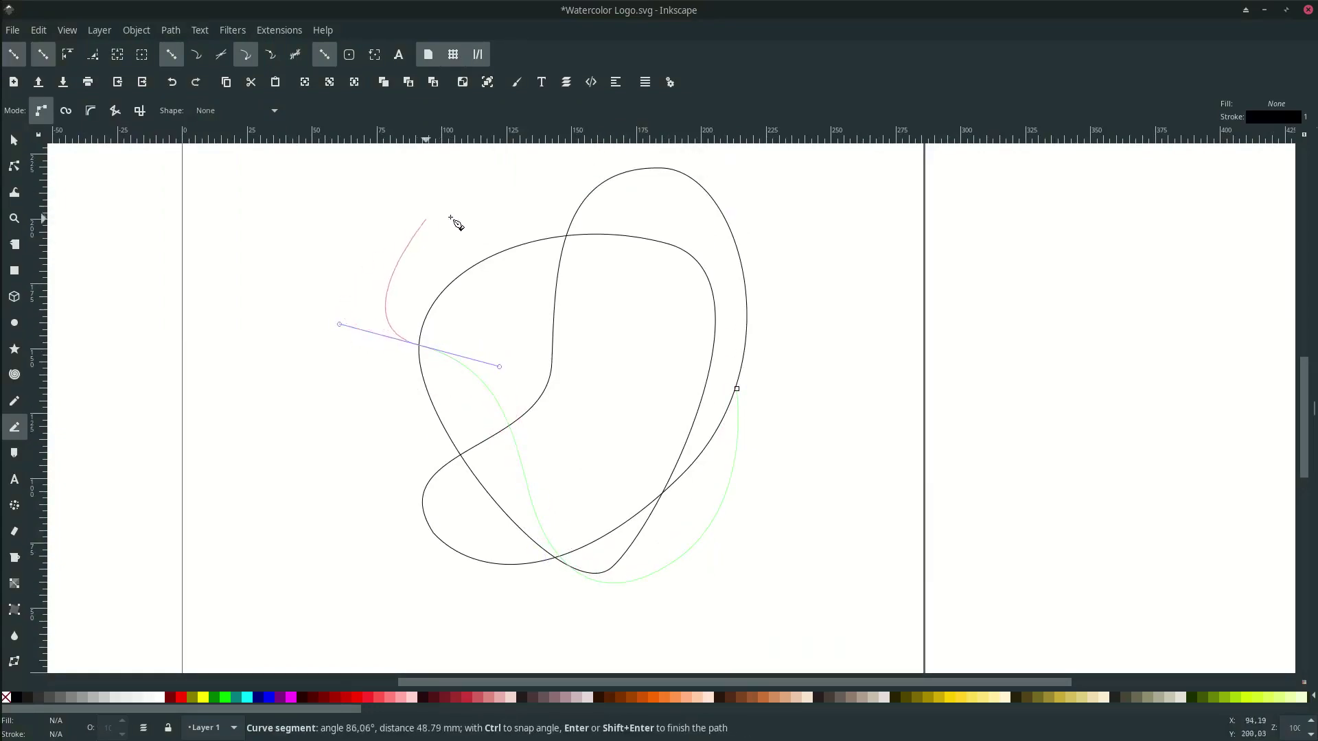
{"action": "scroll", "coordinate": [446, 218], "scroll_direction": "up", "scroll_amount": 1}
{"action": "left_click_drag", "start_coordinate": [520, 227], "coordinate": [628, 242]}
{"action": "left_click_drag", "start_coordinate": [686, 395], "coordinate": [792, 411]}
Slightly reposition the wavy path's lower-right node, then deselect the path and save the document.
{"action": "key", "text": "n"}
{"action": "mouse_move", "coordinate": [674, 589]}
{"action": "left_mouse_down"}
{"action": "mouse_move", "coordinate": [658, 587]}
{"action": "mouse_move", "coordinate": [674, 595]}
{"action": "left_mouse_up"}
{"action": "left_click", "coordinate": [792, 602]}
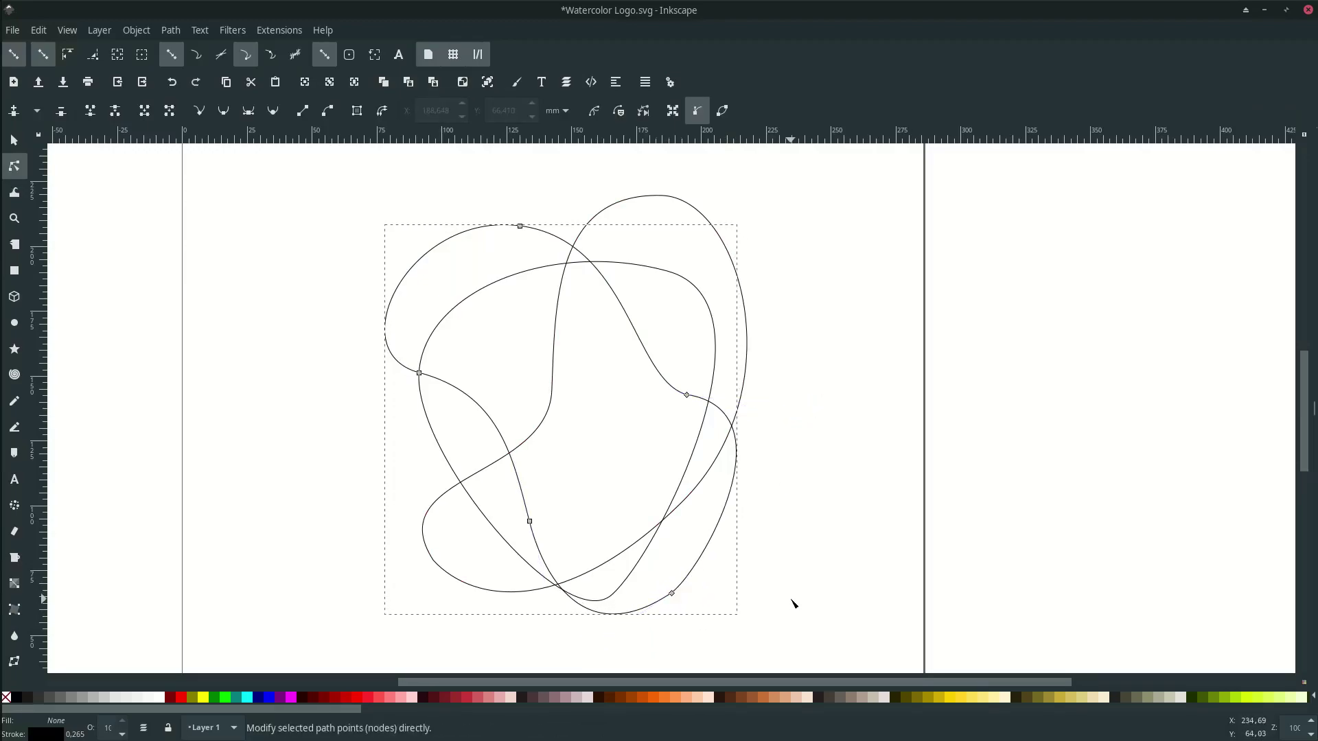
{"action": "key", "text": "s"}
{"action": "left_click", "coordinate": [840, 468]}
{"action": "scroll", "coordinate": [841, 468], "scroll_direction": "down", "scroll_amount": 2}
{"action": "key", "text": "ctrl+s"}
Give the rounded-triangle path a flat colour fill in the Fill and Stroke settings.
{"action": "scroll", "coordinate": [841, 468], "scroll_direction": "up", "scroll_amount": 1}
{"action": "scroll", "coordinate": [843, 474], "scroll_direction": "down", "scroll_amount": 2}
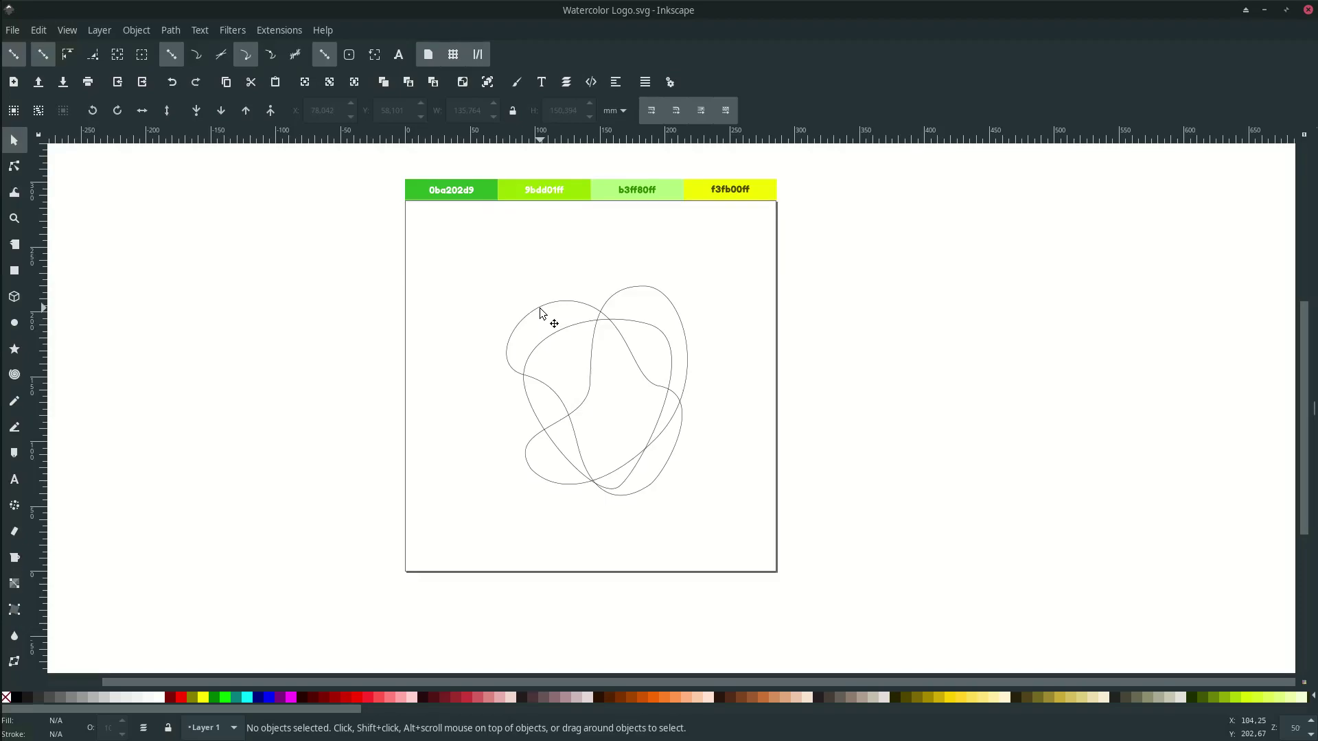
{"action": "left_click", "coordinate": [529, 402]}
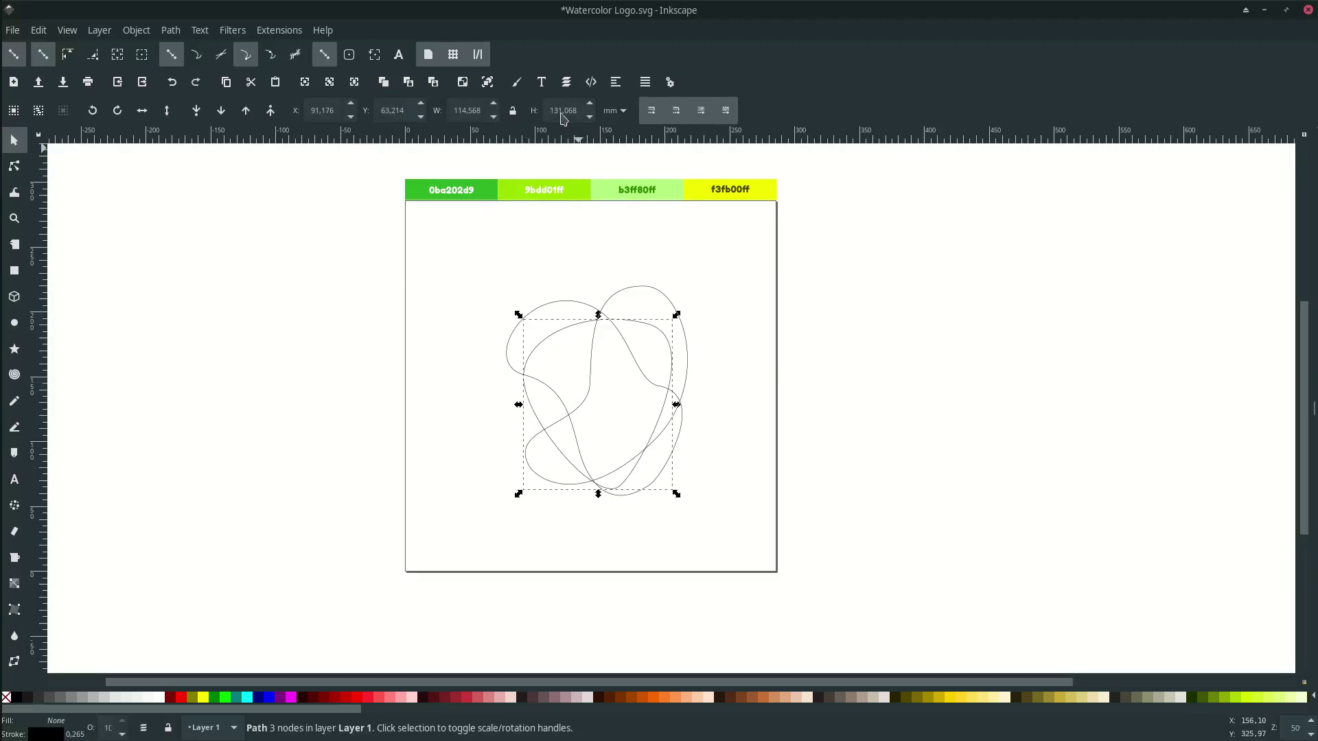
{"action": "left_click", "coordinate": [517, 82]}
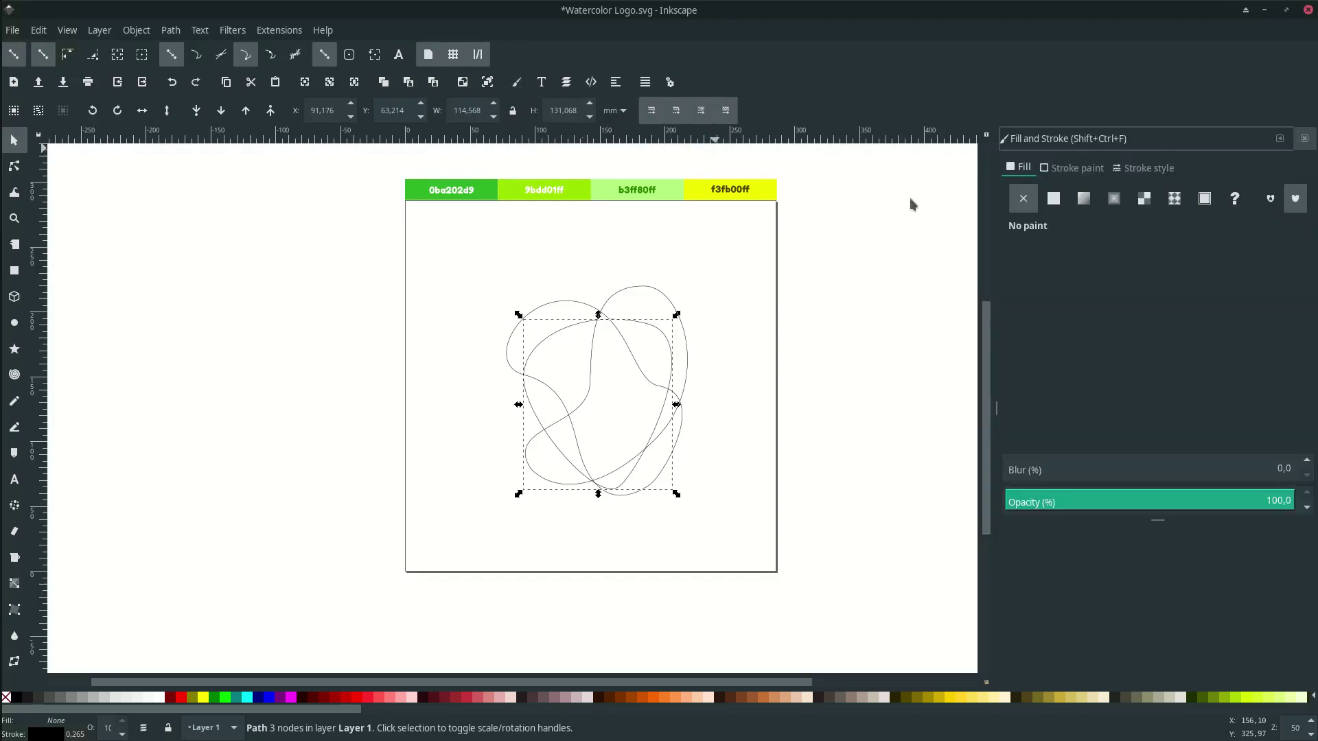
{"action": "left_click", "coordinate": [1053, 204]}
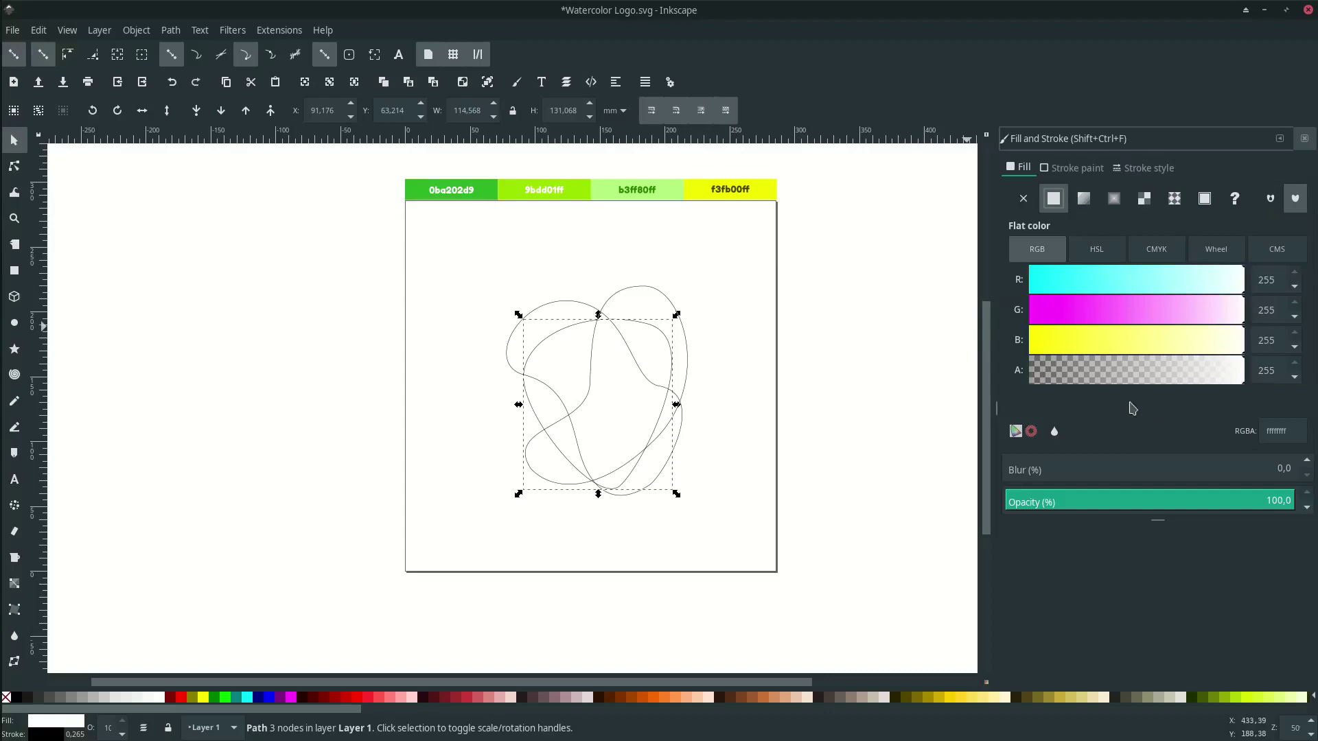
Set the rounded-triangle path's fill to 0ba202d9, copying the code from the dark green swatch's label.
{"action": "double_click", "coordinate": [470, 190]}
{"action": "double_click", "coordinate": [469, 191]}
{"action": "key", "text": "ctrl+c"}
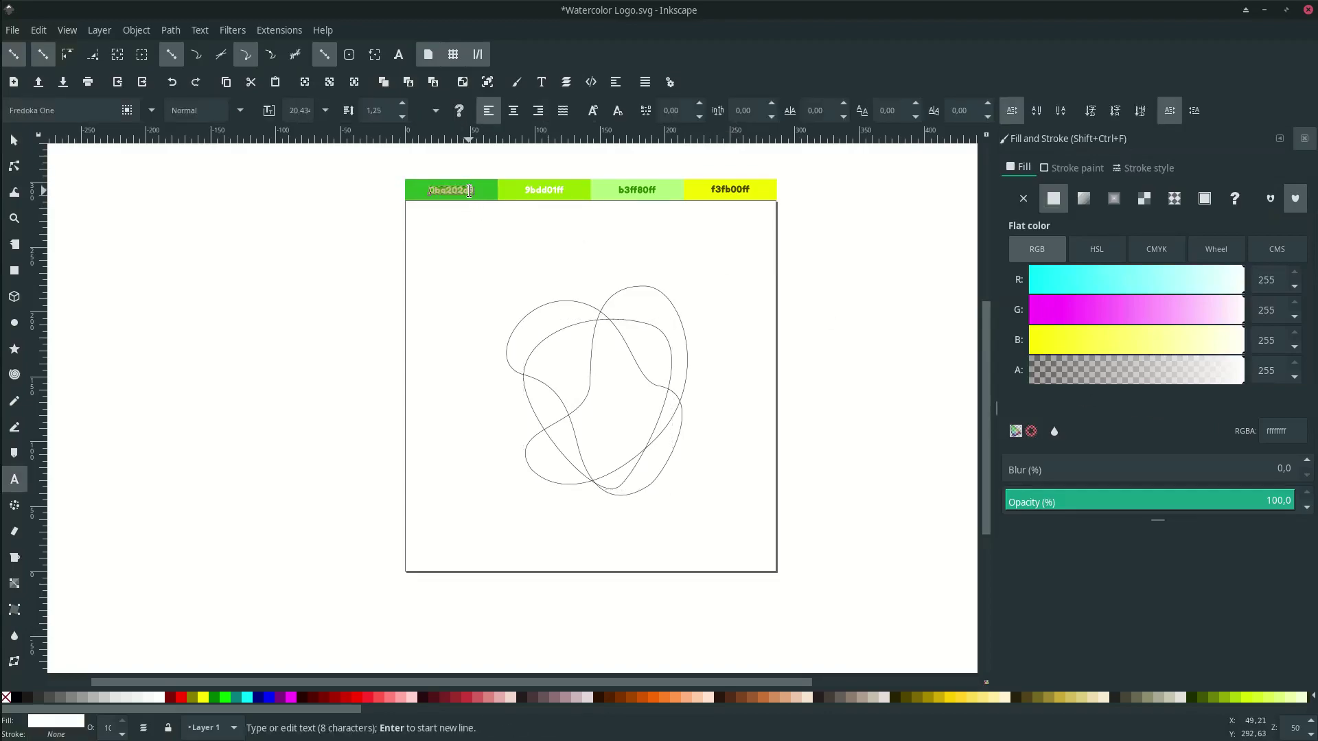
{"action": "left_click", "coordinate": [14, 140]}
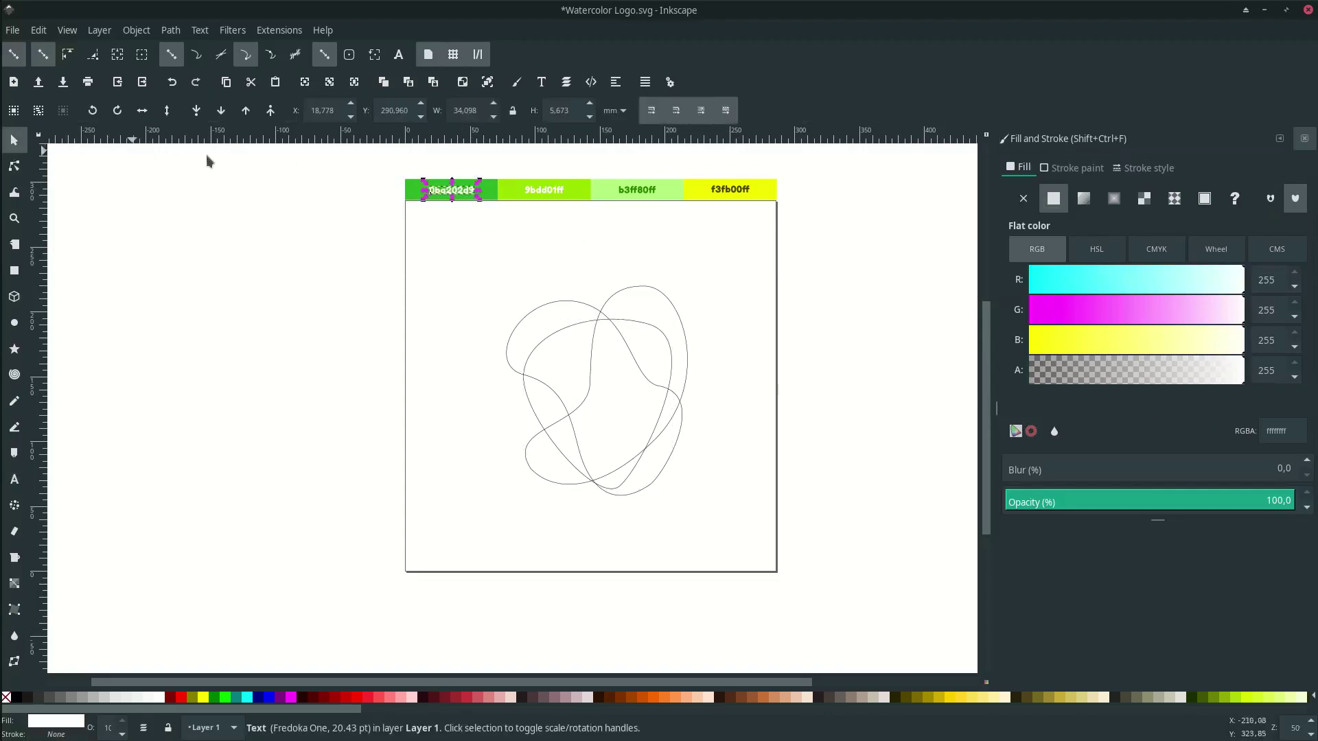
{"action": "left_click", "coordinate": [1279, 427]}
{"action": "left_click", "coordinate": [530, 403]}
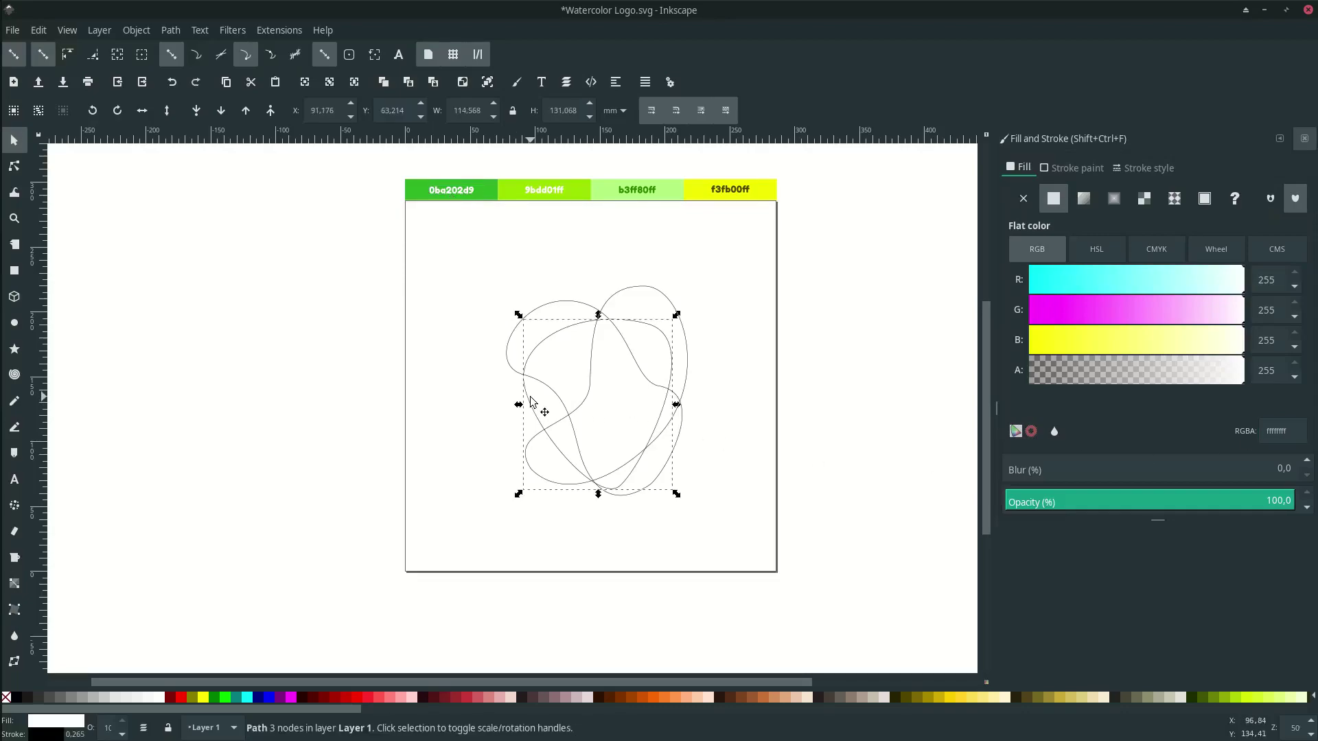
{"action": "double_click", "coordinate": [1283, 427]}
{"action": "key", "text": "ctrl+v"}
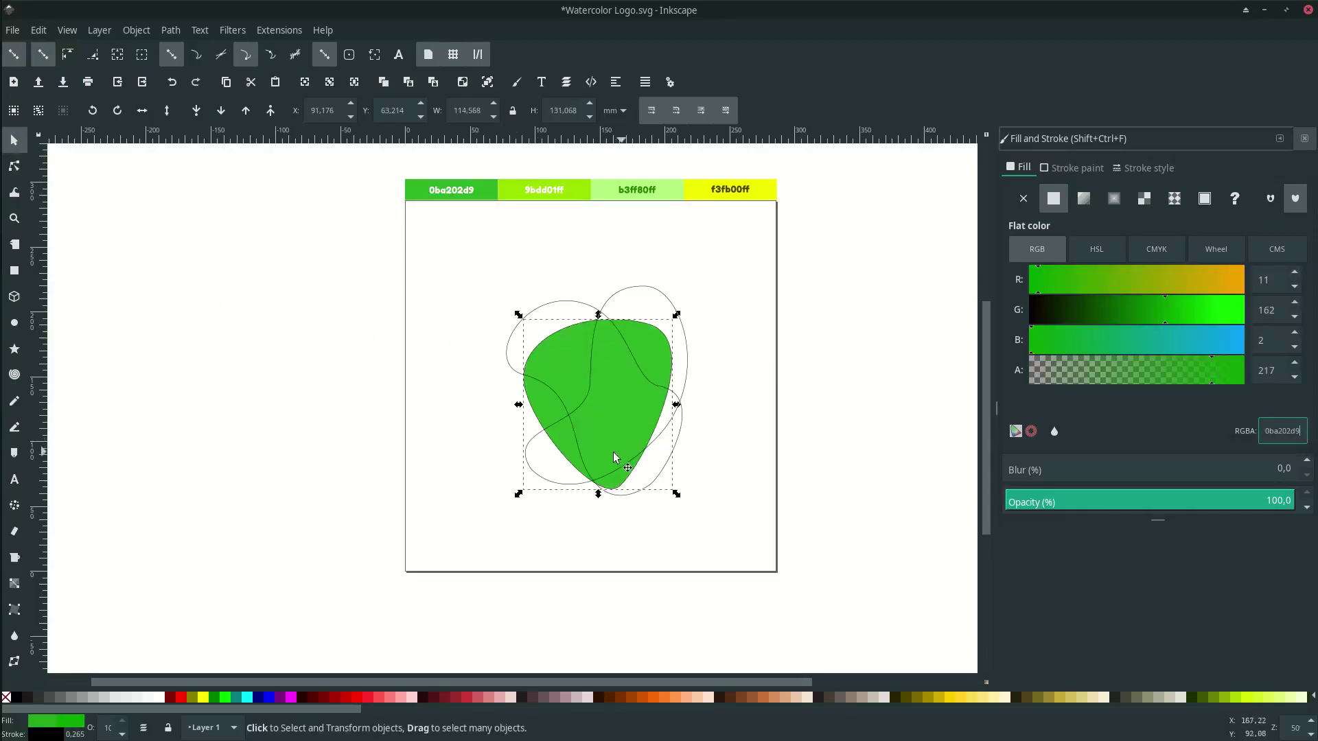
{"action": "left_click", "coordinate": [645, 526]}
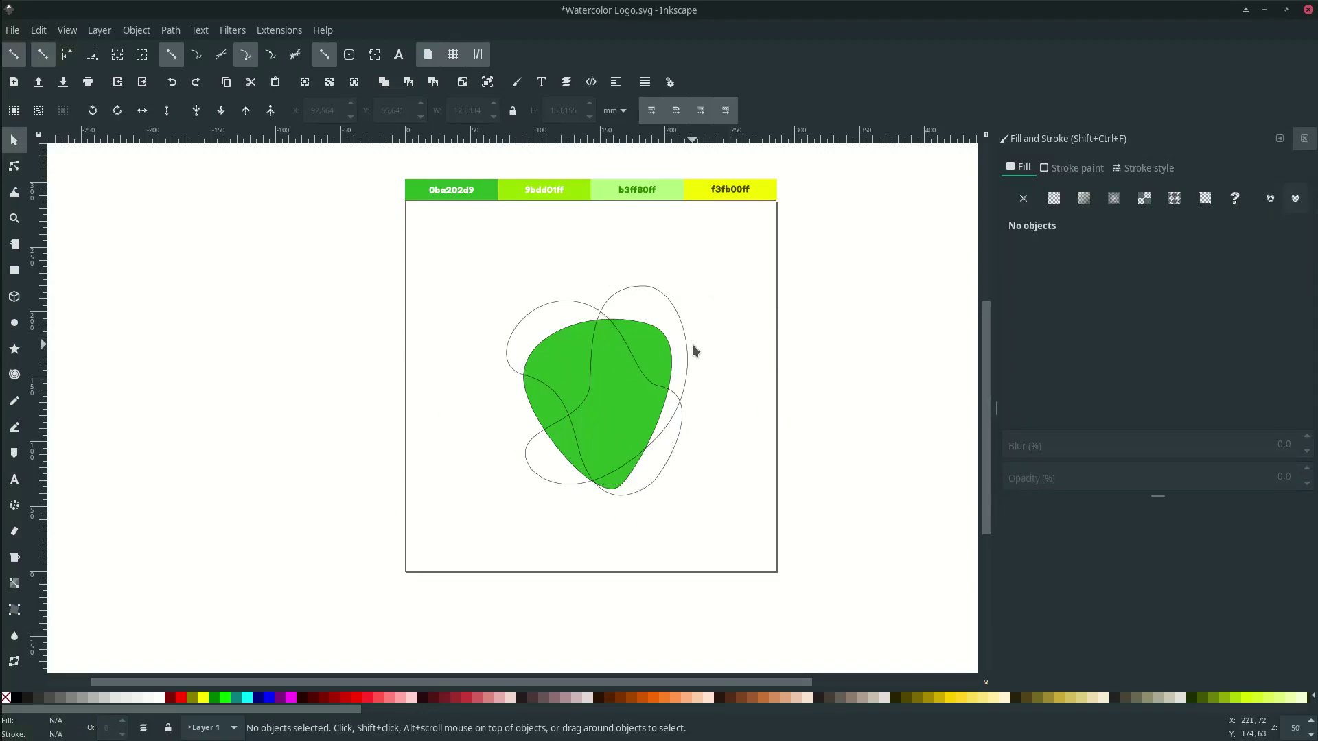
Apply a linear gradient from upper right to lower left on the bean-shaped path, with its end stop coloured 9bdd01ff.
{"action": "left_click", "coordinate": [14, 583]}
{"action": "left_click_drag", "start_coordinate": [675, 356], "coordinate": [506, 492]}
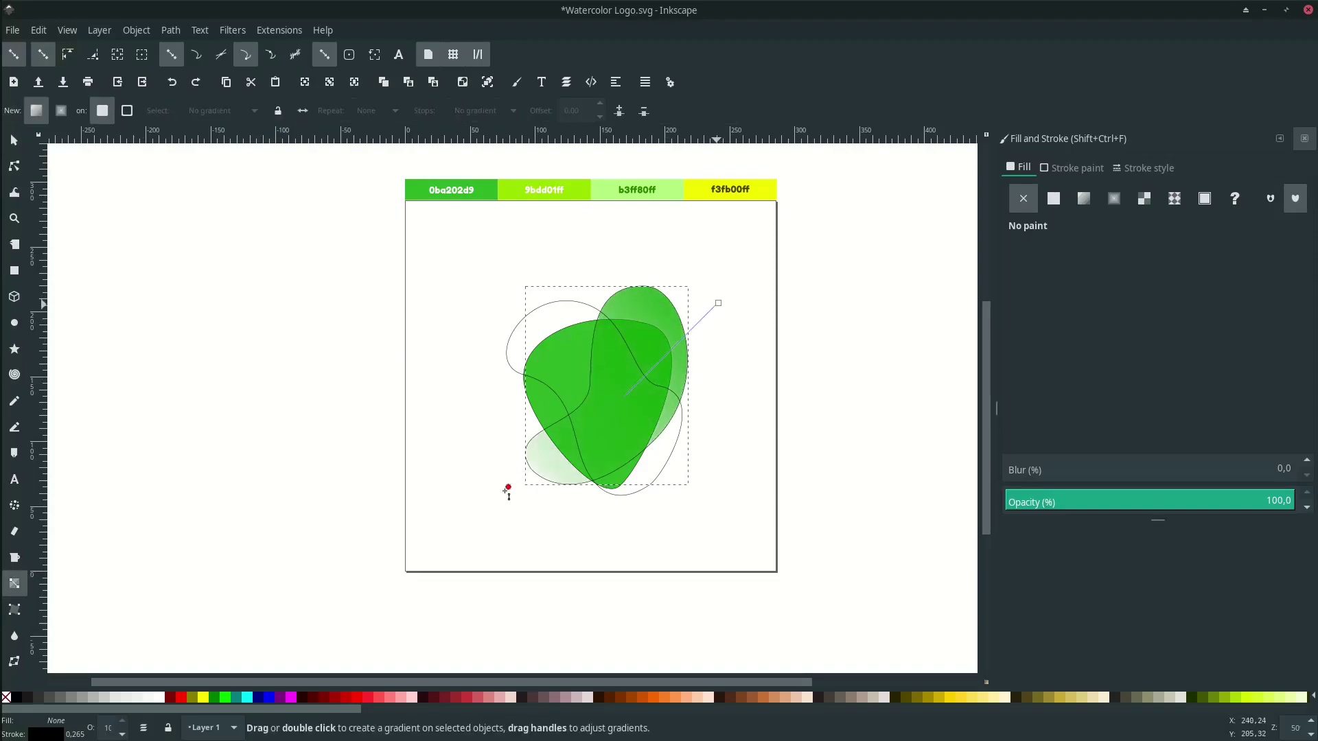
{"action": "left_click", "coordinate": [512, 492]}
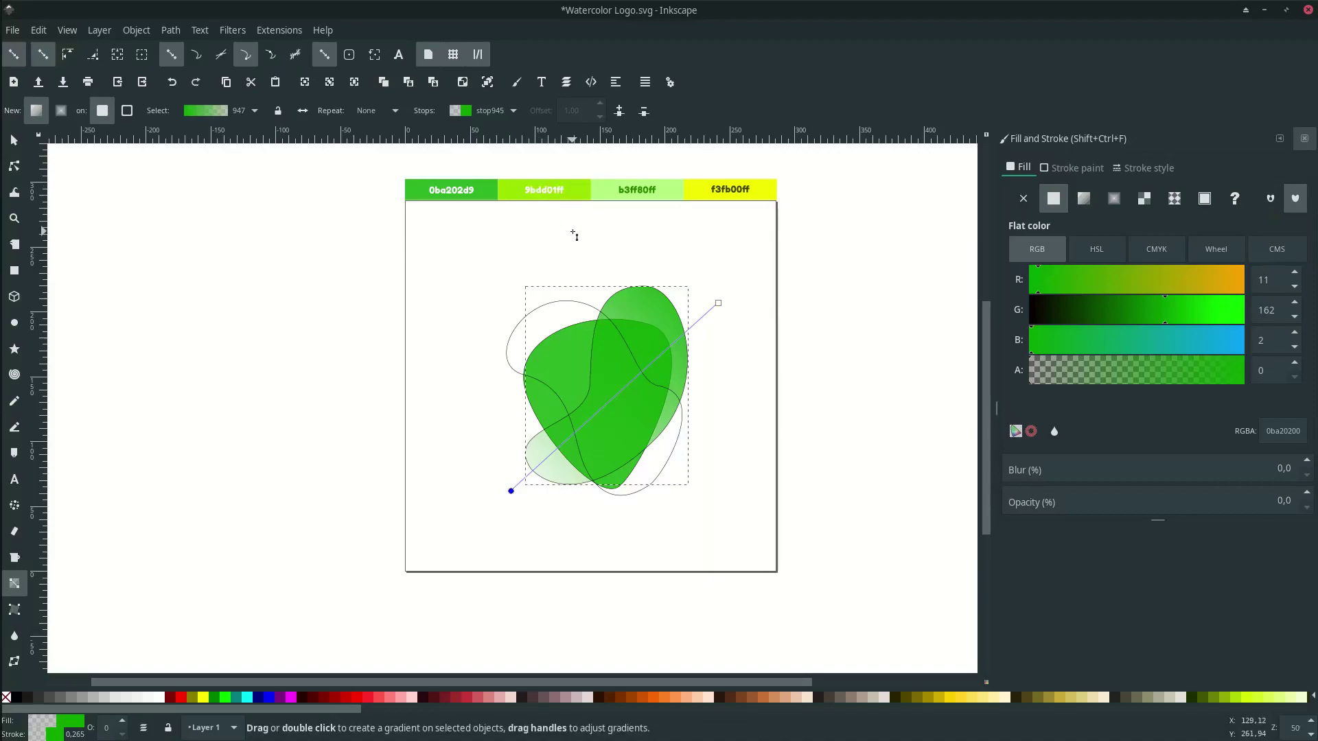
{"action": "key", "text": "d"}
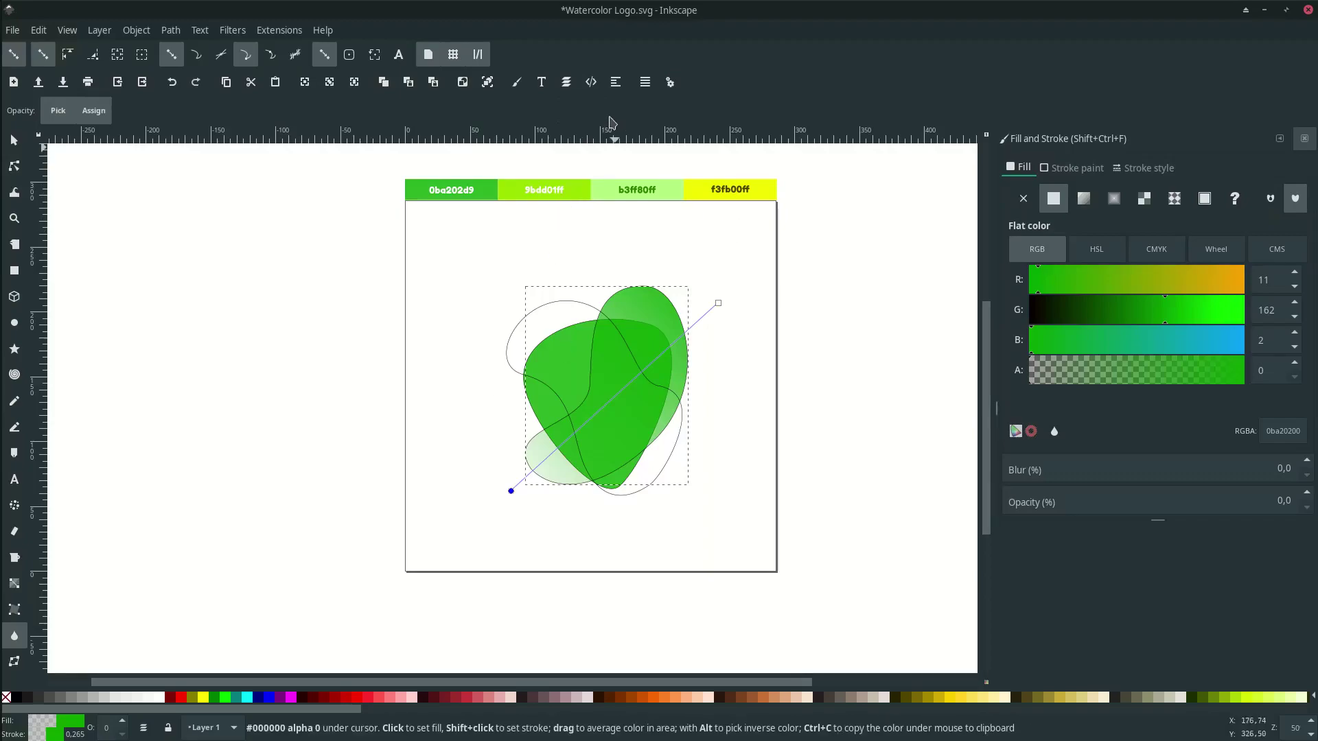
{"action": "left_click", "coordinate": [573, 190]}
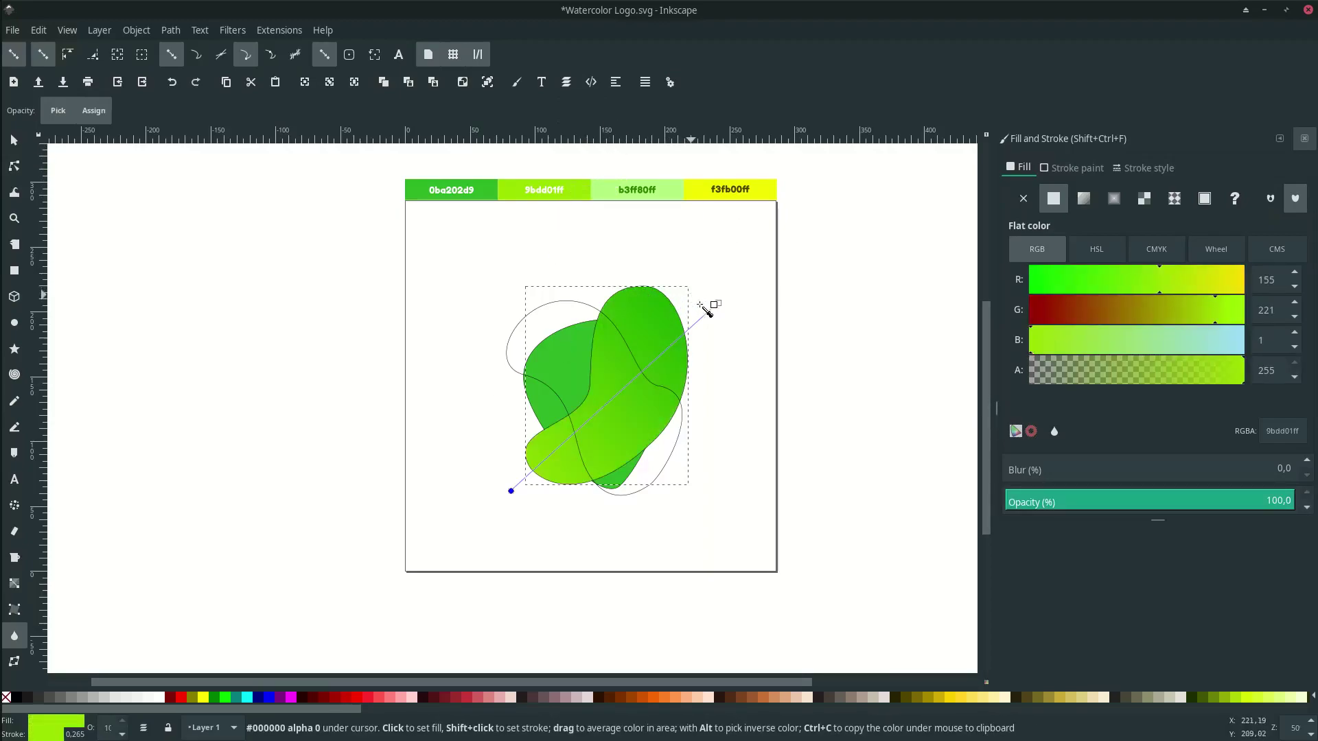
Lower the bean-shaped path one step so it sits behind the rounded-triangle shape, and deselect it.
{"action": "key", "text": "s"}
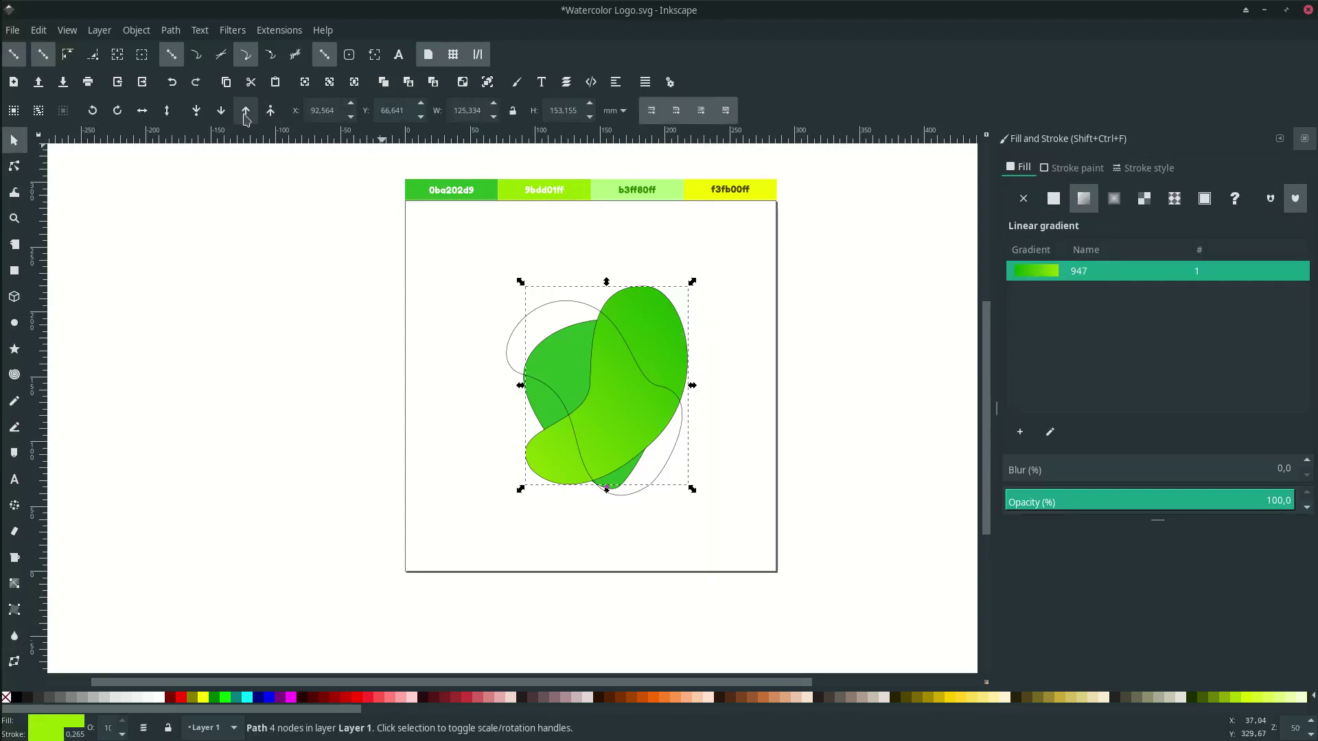
{"action": "left_click", "coordinate": [221, 111]}
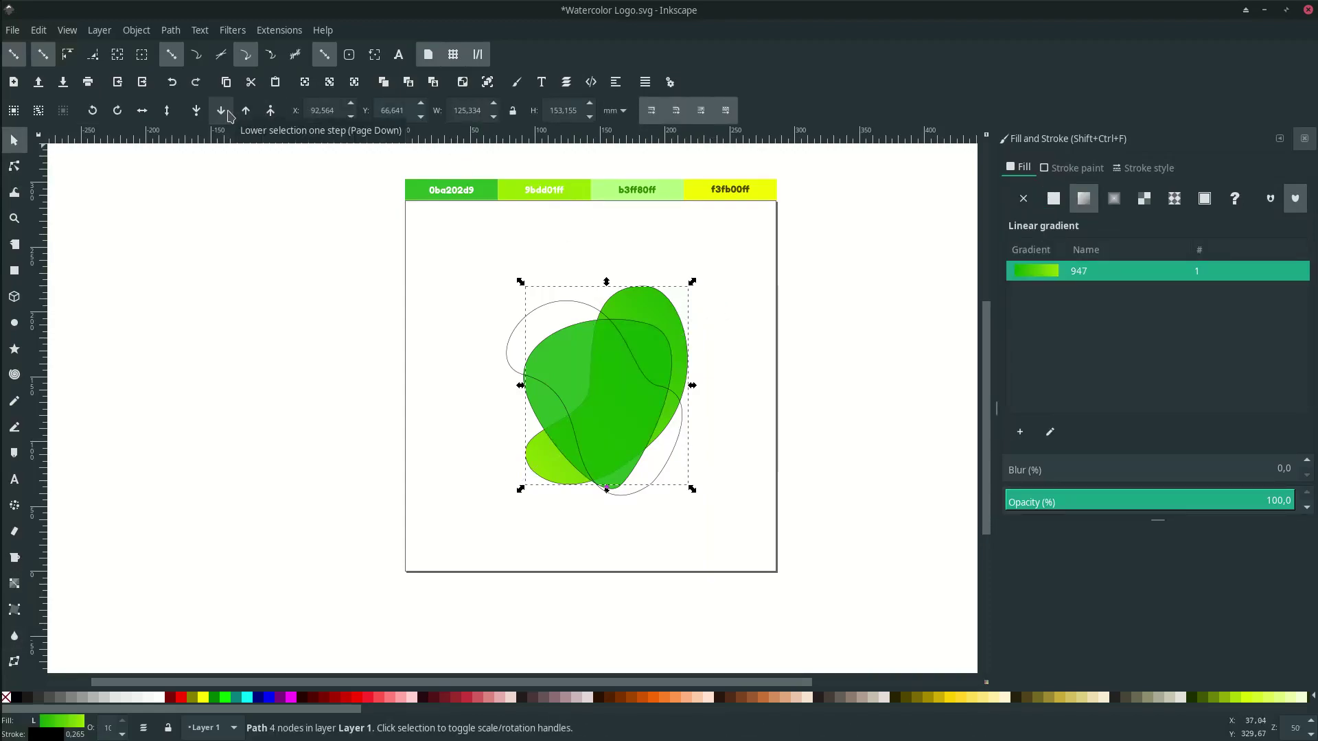
{"action": "left_click", "coordinate": [578, 244]}
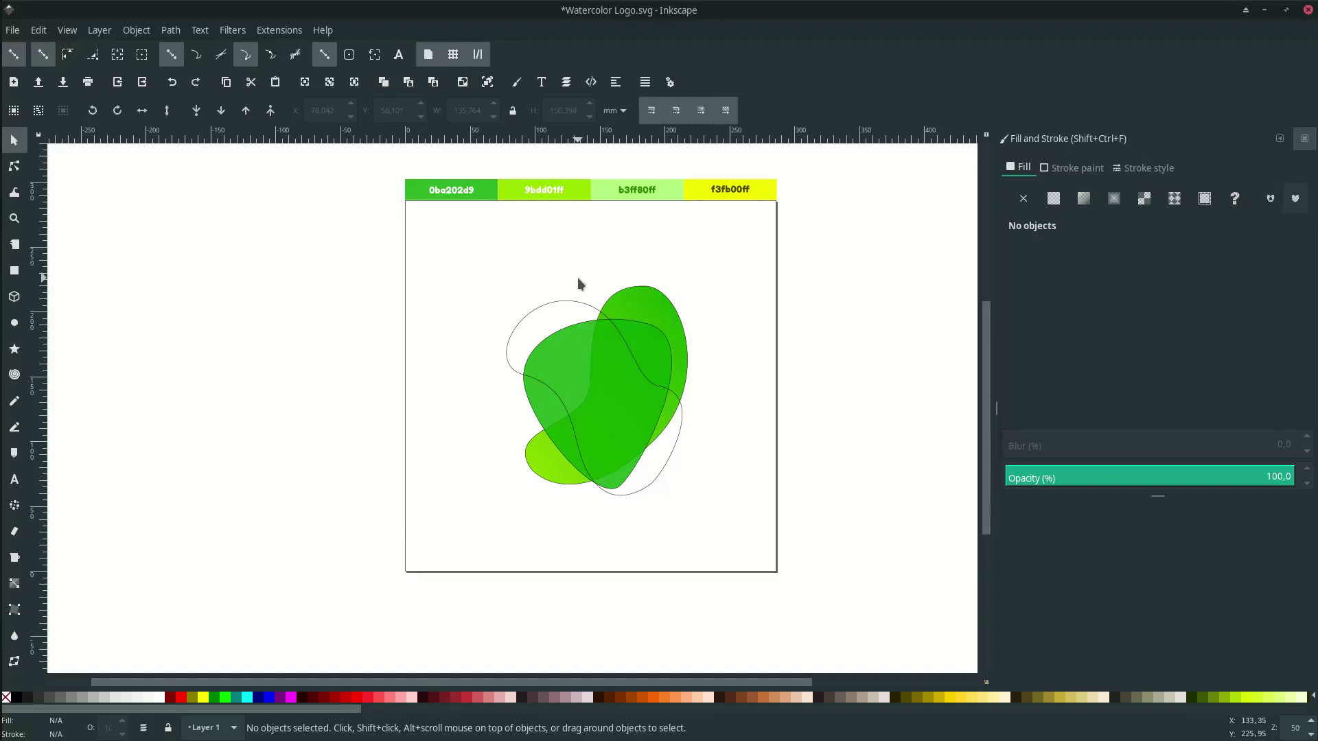
Apply a linear gradient from upper left to lower right on the wavy path, with its start stop coloured f3fb00ff.
{"action": "left_click", "coordinate": [544, 302]}
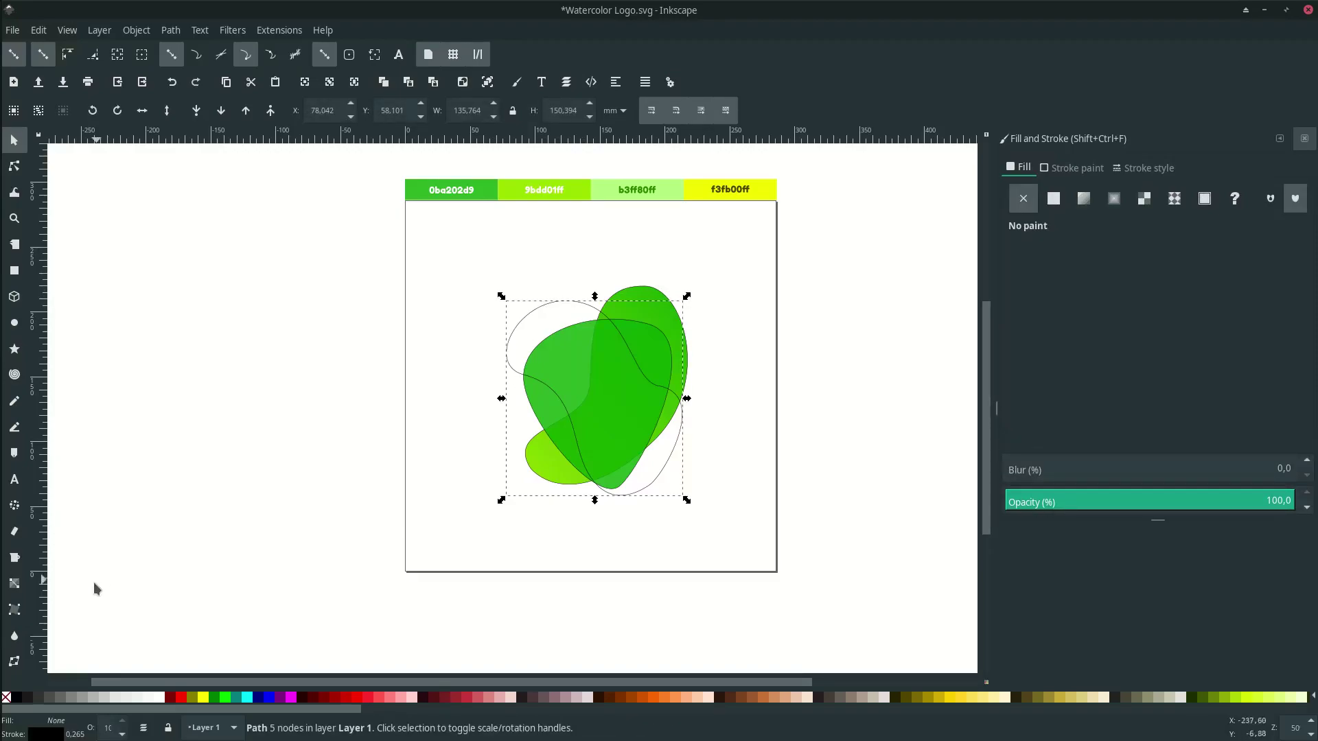
{"action": "left_click", "coordinate": [15, 583]}
{"action": "left_click_drag", "start_coordinate": [543, 300], "coordinate": [688, 517]}
{"action": "left_click", "coordinate": [688, 518]}
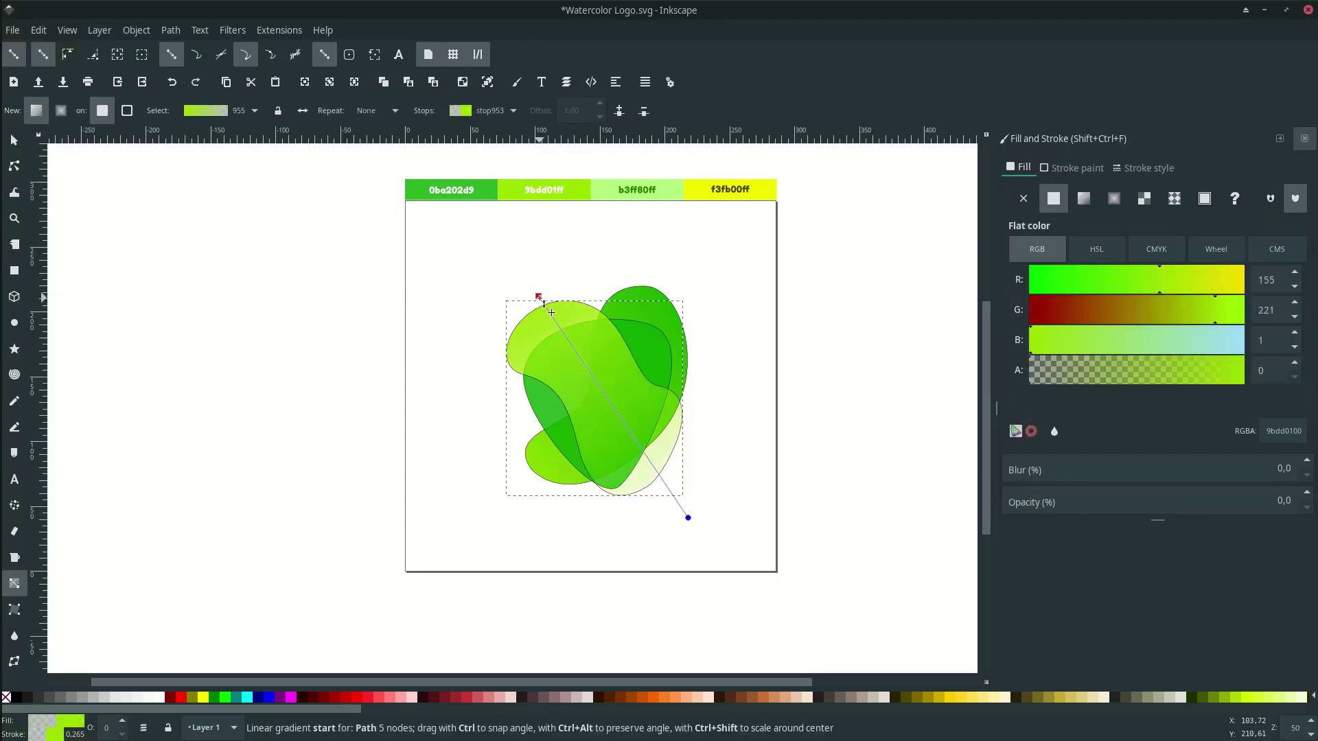
{"action": "left_click", "coordinate": [539, 296]}
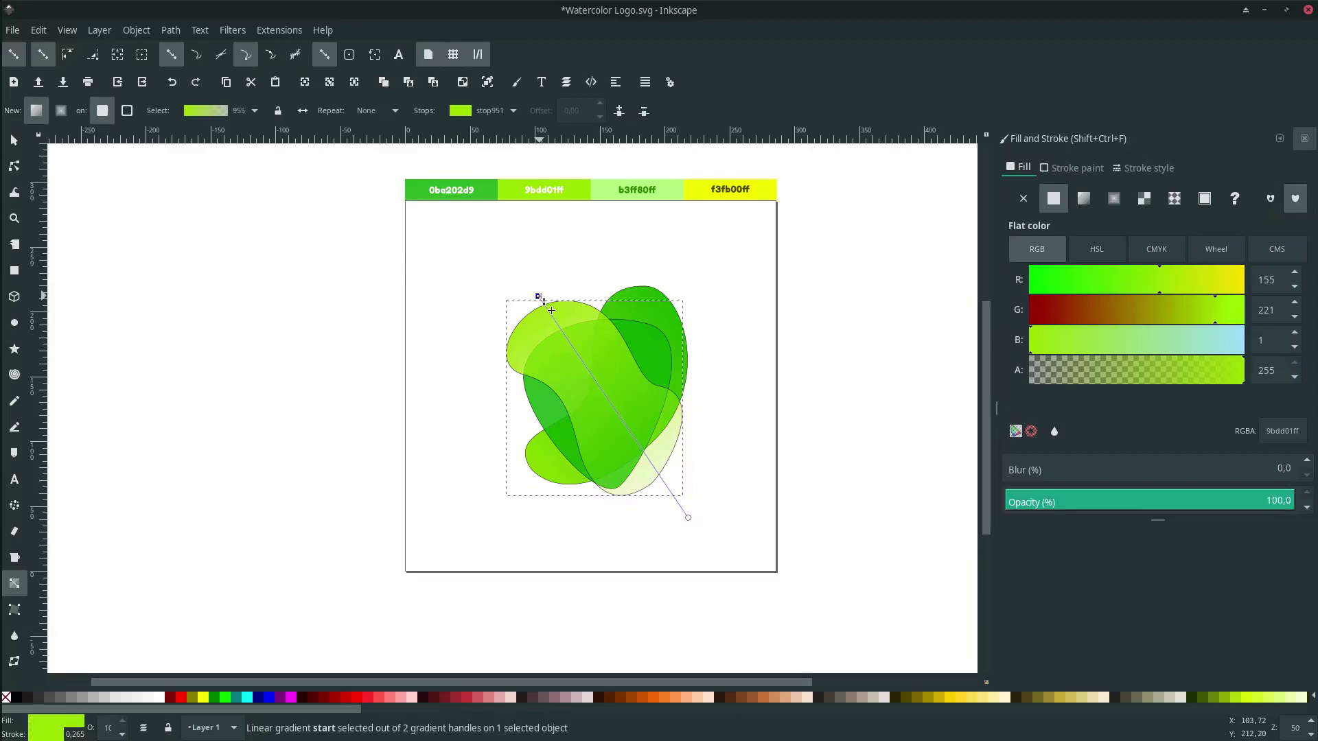
{"action": "key", "text": "d"}
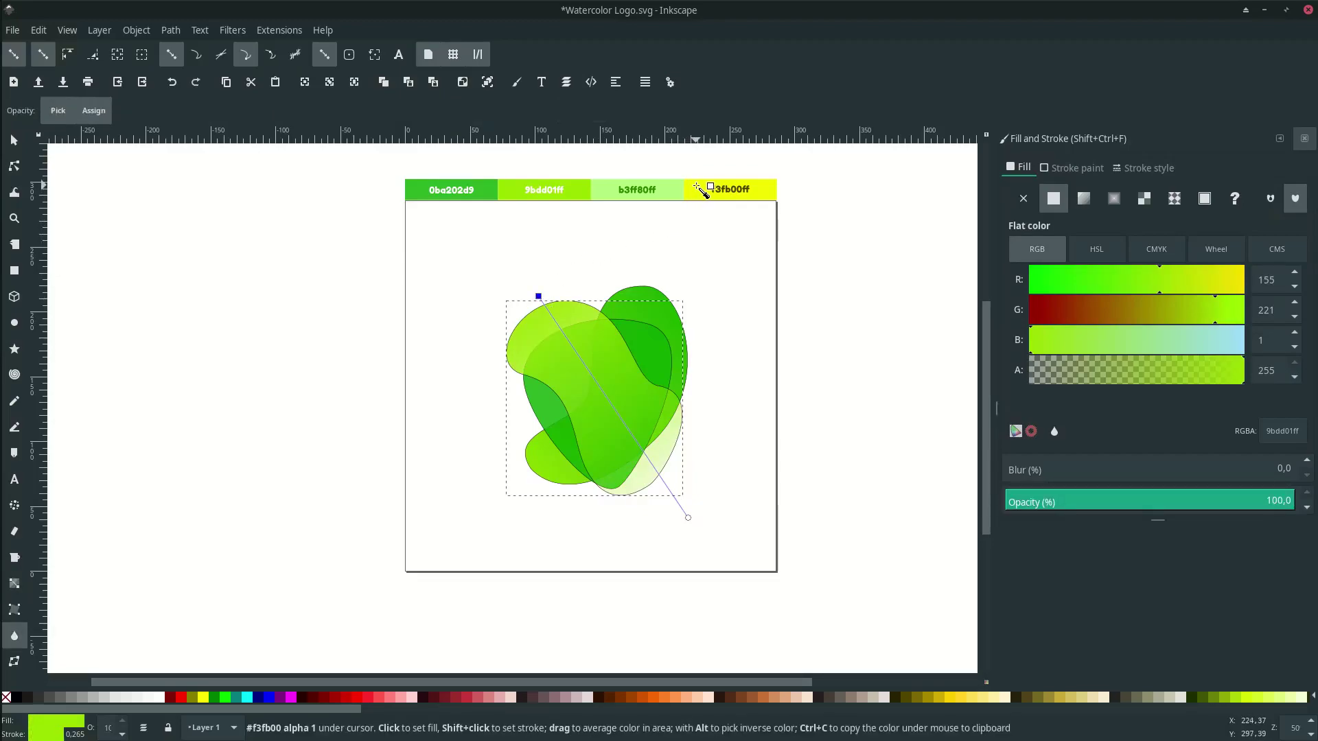
{"action": "left_click", "coordinate": [697, 187]}
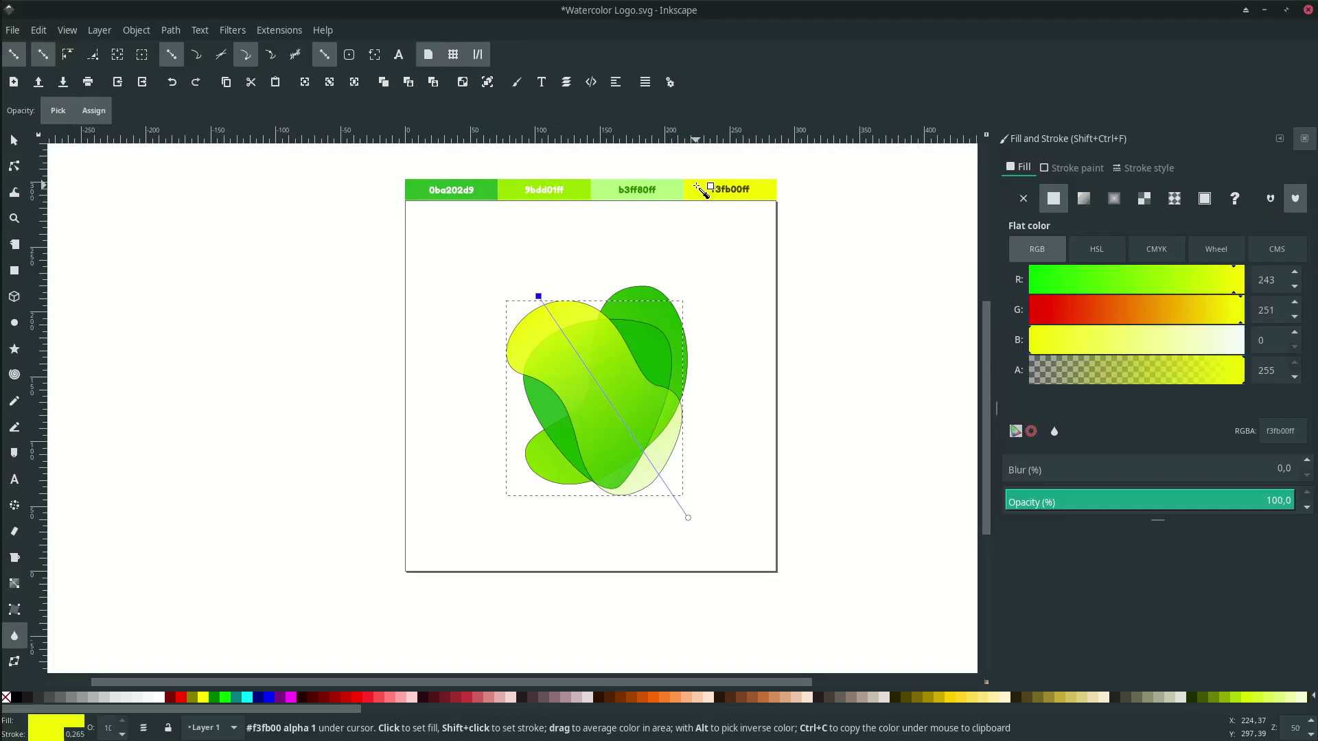
Set the end stop of the wavy path's gradient to b3ff80ff, sampled from the light green swatch.
{"action": "left_click", "coordinate": [689, 518]}
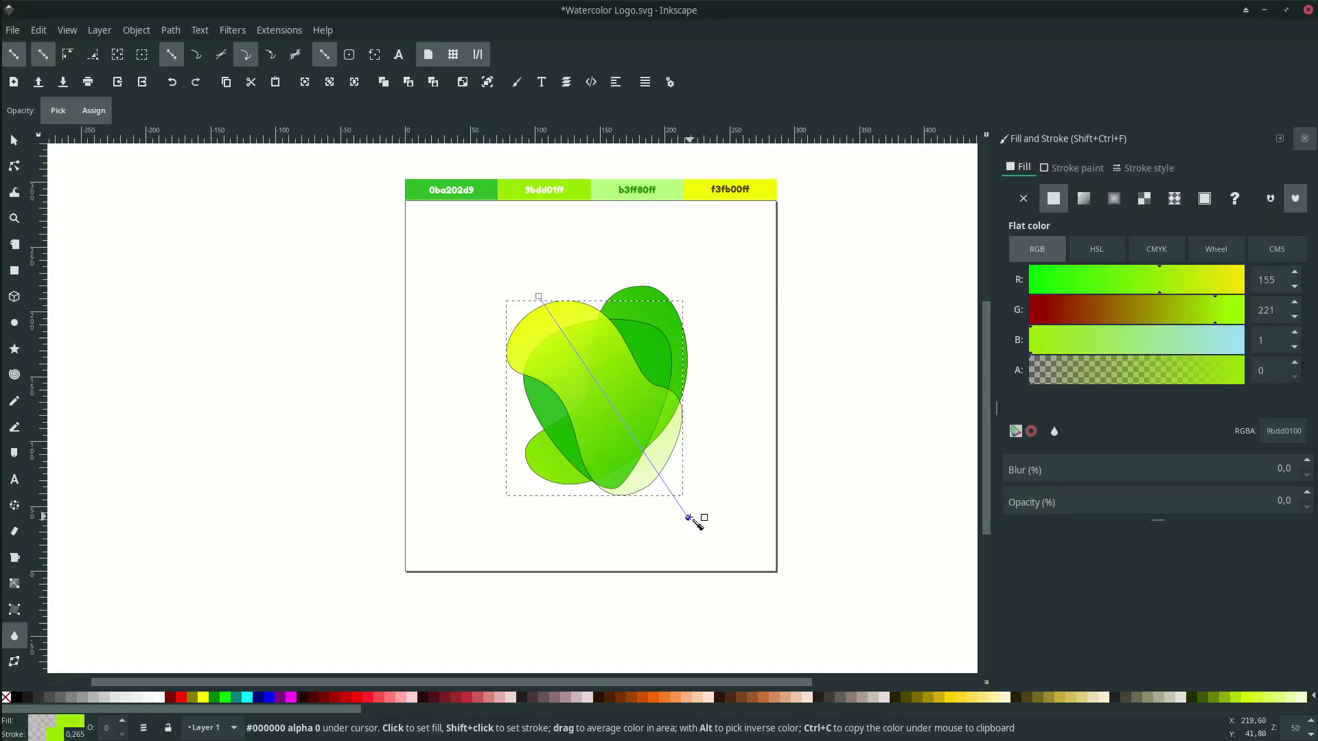
{"action": "key", "text": "g"}
{"action": "key", "text": "d"}
{"action": "key", "text": "g"}
{"action": "key", "text": "d"}
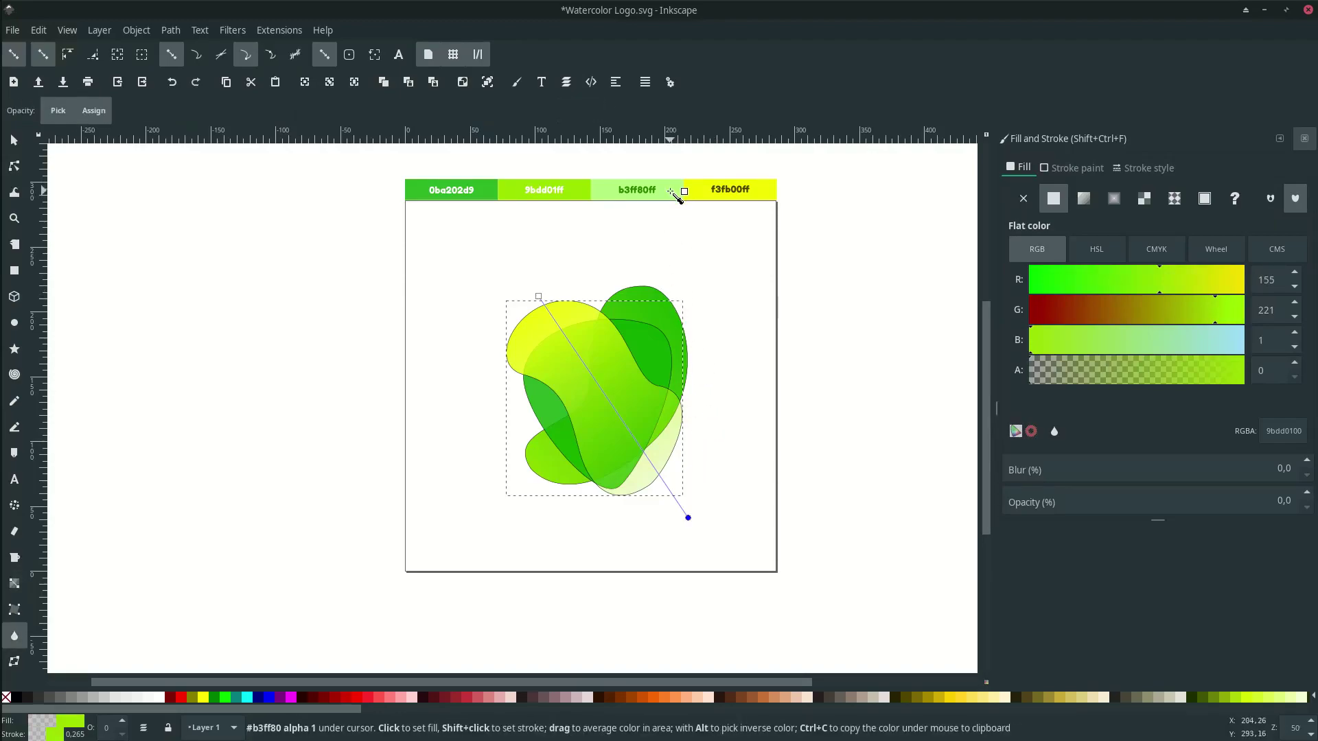
{"action": "left_click", "coordinate": [677, 197]}
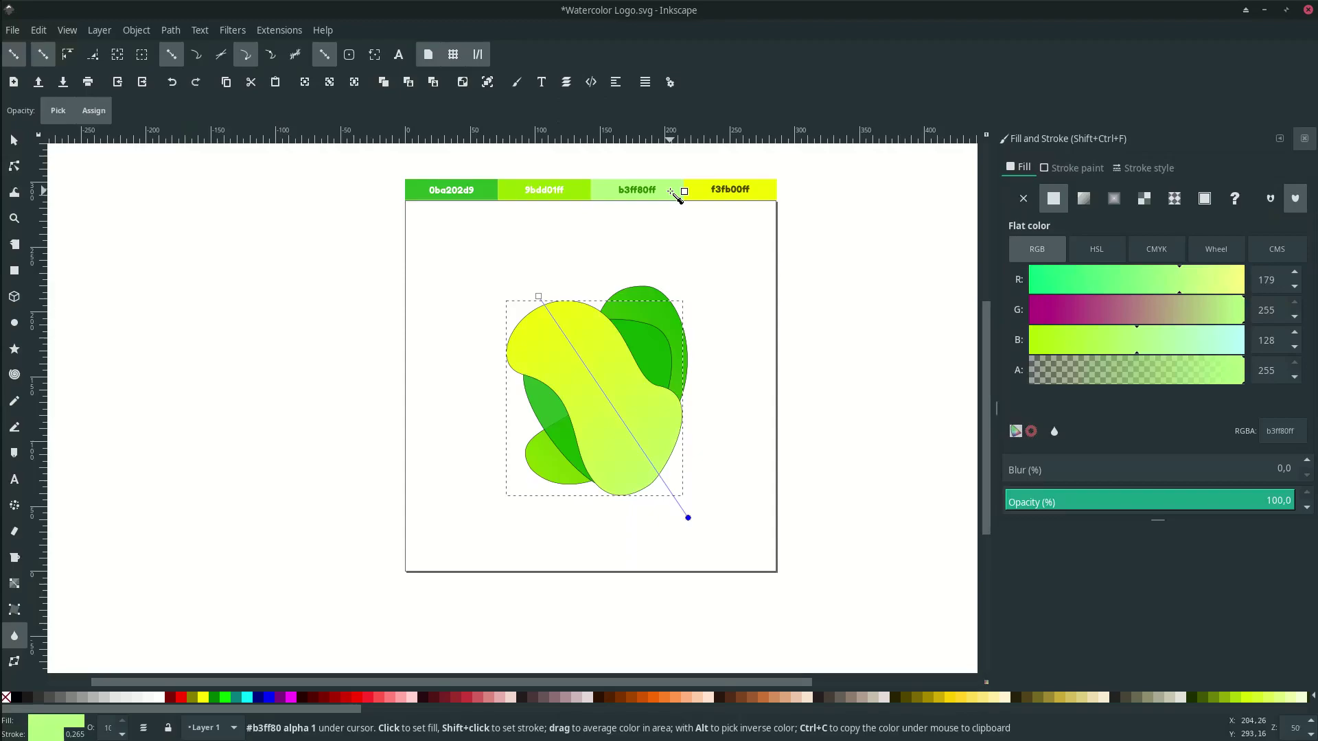
Lower the wavy path to the bottom of the stack, behind the other two shapes, and deselect it.
{"action": "left_click", "coordinate": [13, 140]}
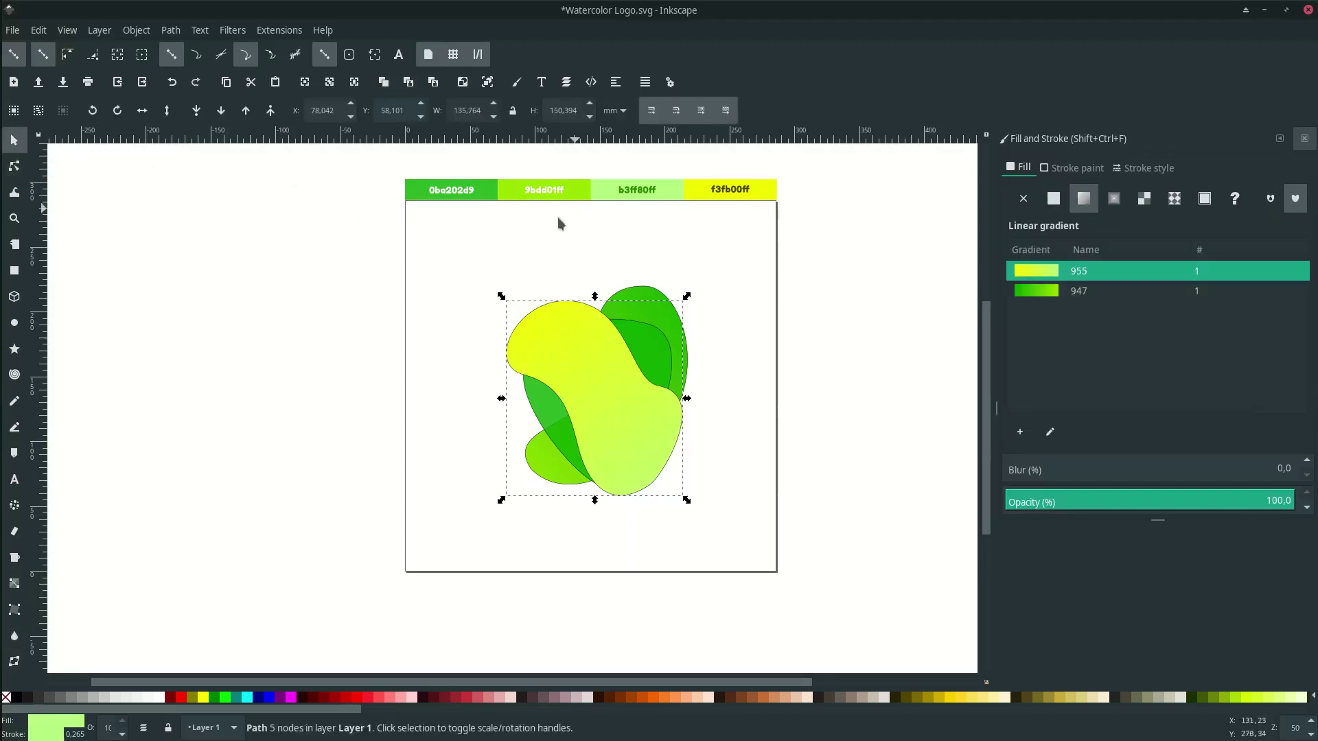
{"action": "left_click", "coordinate": [197, 113]}
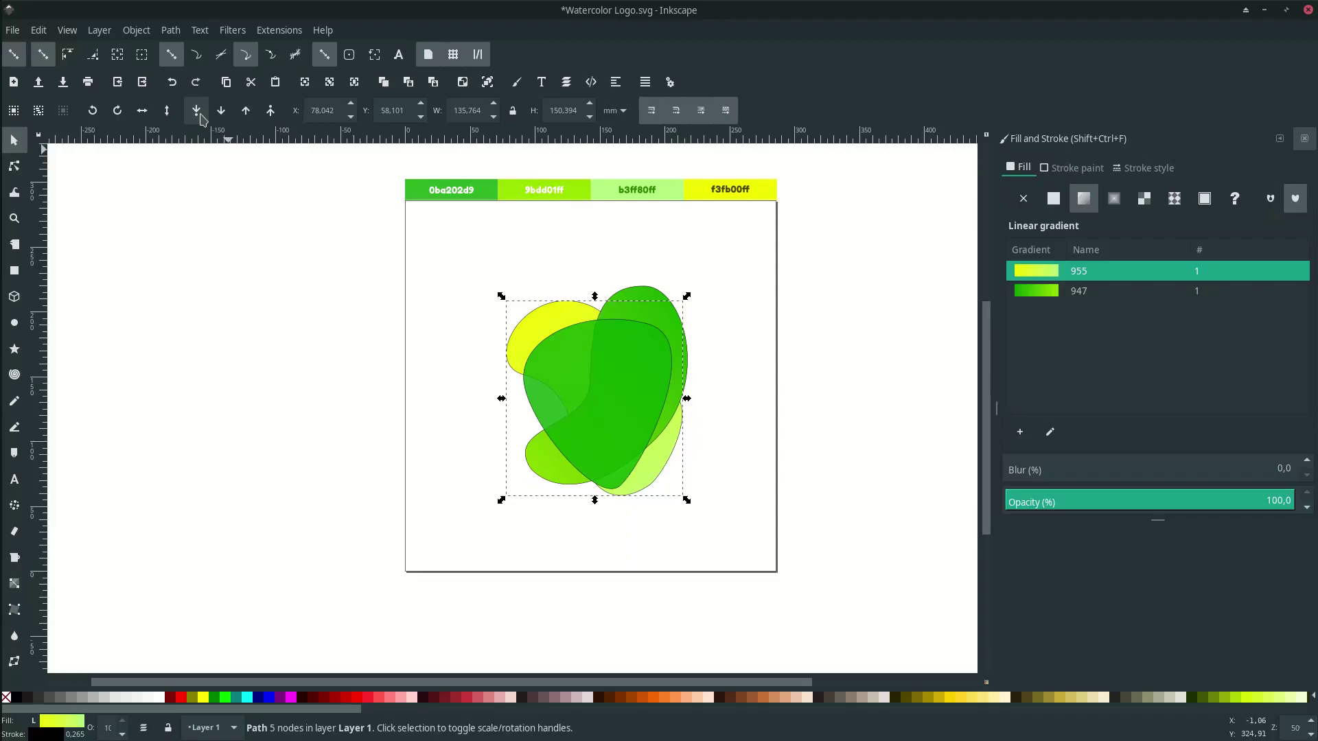
{"action": "left_click", "coordinate": [701, 420]}
Select all three overlapping shapes together and remove their outline strokes.
{"action": "scroll", "coordinate": [672, 418], "scroll_direction": "down", "scroll_amount": 1}
{"action": "scroll", "coordinate": [671, 417], "scroll_direction": "up", "scroll_amount": 1}
{"action": "mouse_move", "coordinate": [735, 593]}
{"action": "left_mouse_down"}
{"action": "mouse_move", "coordinate": [526, 356]}
{"action": "mouse_move", "coordinate": [404, 280]}
{"action": "left_mouse_up"}
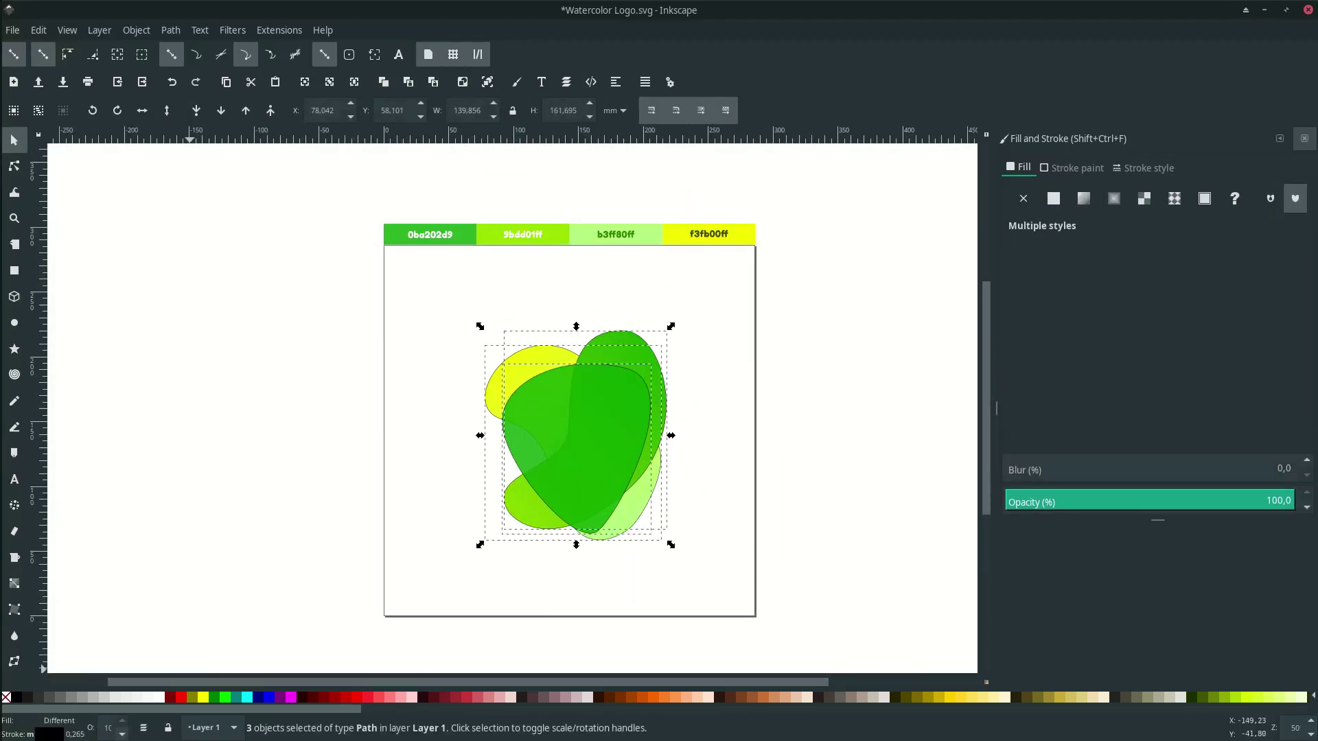
{"action": "right_click", "coordinate": [49, 735]}
{"action": "left_click", "coordinate": [89, 726]}
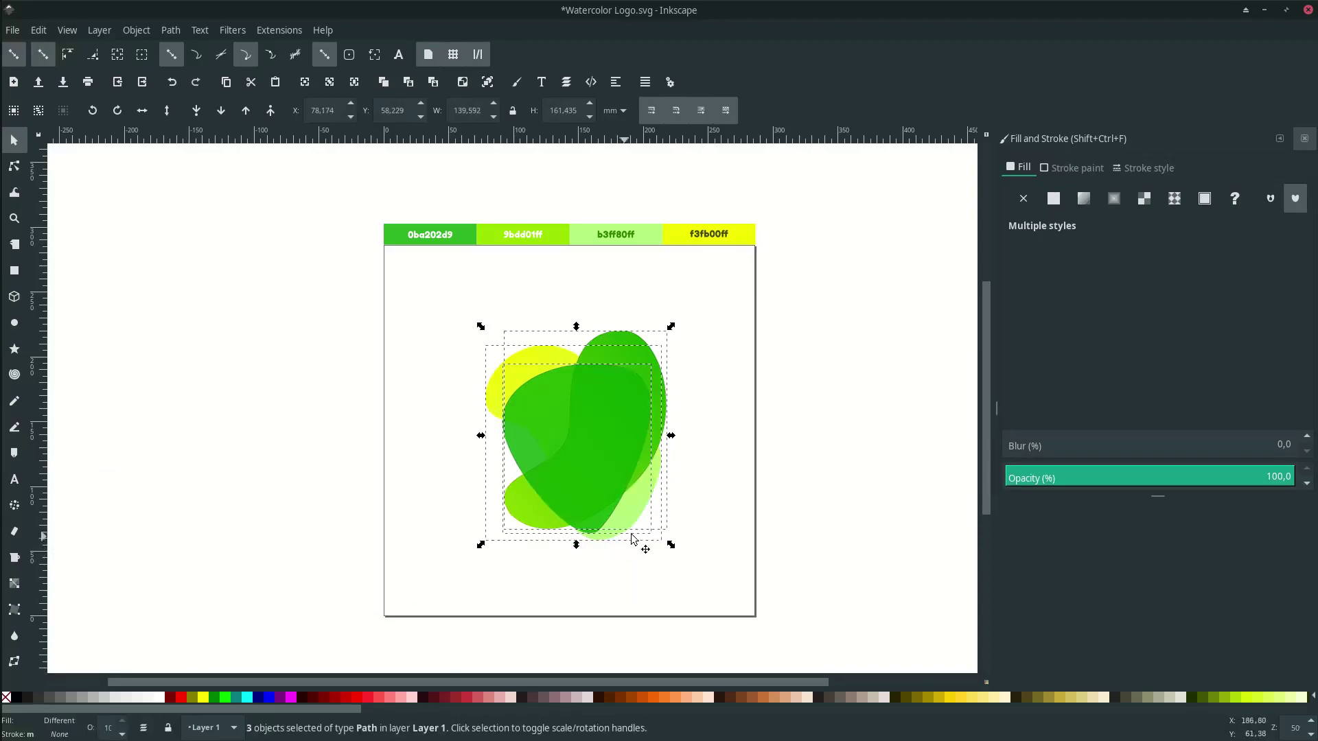
Reshape the bean-shaped path by moving its nodes and handles to widen its outline on the right side.
{"action": "scroll", "coordinate": [631, 536], "scroll_direction": "down", "scroll_amount": 1}
{"action": "left_click", "coordinate": [685, 542]}
{"action": "scroll", "coordinate": [629, 502], "scroll_direction": "up", "scroll_amount": 2}
{"action": "double_click", "coordinate": [661, 318]}
{"action": "left_click_drag", "start_coordinate": [691, 284], "coordinate": [740, 264]}
{"action": "left_click_drag", "start_coordinate": [718, 415], "coordinate": [723, 450]}
{"action": "left_click_drag", "start_coordinate": [637, 496], "coordinate": [637, 514]}
{"action": "left_click_drag", "start_coordinate": [548, 567], "coordinate": [544, 573]}
{"action": "left_click_drag", "start_coordinate": [637, 514], "coordinate": [639, 518]}
{"action": "left_click", "coordinate": [721, 496]}
{"action": "left_click", "coordinate": [720, 496]}
{"action": "left_click", "coordinate": [644, 506]}
{"action": "left_click", "coordinate": [640, 519]}
{"action": "left_click_drag", "start_coordinate": [623, 280], "coordinate": [625, 286]}
{"action": "left_click", "coordinate": [597, 364]}
Refine the lower-left curve of the bean-shaped path by adjusting its nodes and handles, and deselect it.
{"action": "double_click", "coordinate": [105, 728]}
{"action": "left_click", "coordinate": [398, 466]}
{"action": "scroll", "coordinate": [458, 372], "scroll_direction": "down", "scroll_amount": 1}
{"action": "left_click", "coordinate": [604, 329]}
{"action": "left_click", "coordinate": [461, 490]}
{"action": "left_click_drag", "start_coordinate": [432, 448], "coordinate": [456, 435]}
{"action": "key", "text": "ctrl+z"}
{"action": "left_click", "coordinate": [248, 111]}
{"action": "left_click_drag", "start_coordinate": [484, 522], "coordinate": [468, 519]}
{"action": "left_click", "coordinate": [520, 533]}
{"action": "left_click", "coordinate": [521, 533]}
{"action": "left_click", "coordinate": [605, 426]}
{"action": "left_click_drag", "start_coordinate": [585, 478], "coordinate": [581, 472]}
{"action": "left_click", "coordinate": [645, 333]}
{"action": "key", "text": "s"}
{"action": "left_click", "coordinate": [681, 413]}
{"action": "scroll", "coordinate": [681, 413], "scroll_direction": "down", "scroll_amount": 3}
{"action": "scroll", "coordinate": [648, 427], "scroll_direction": "up", "scroll_amount": 3}
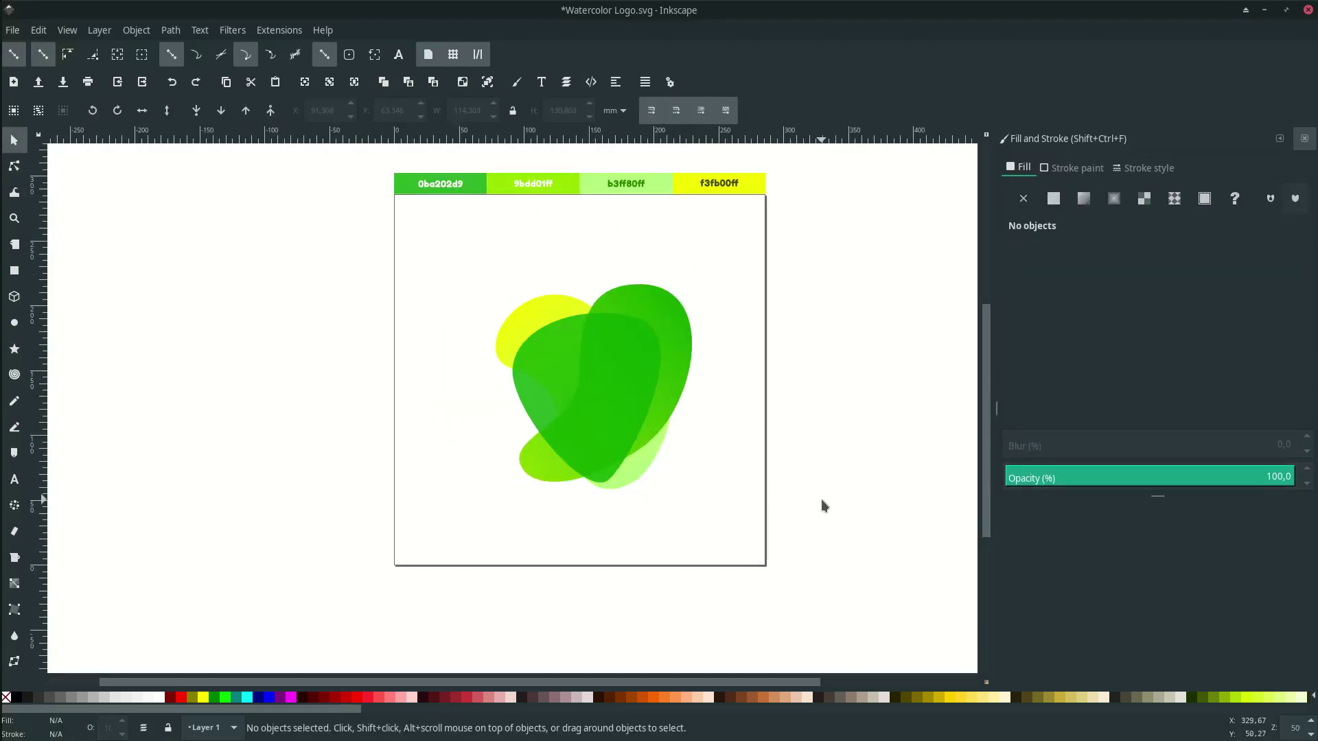
Set the opacity of the rounded-triangle path to 70% and deselect it.
{"action": "left_click", "coordinate": [525, 382]}
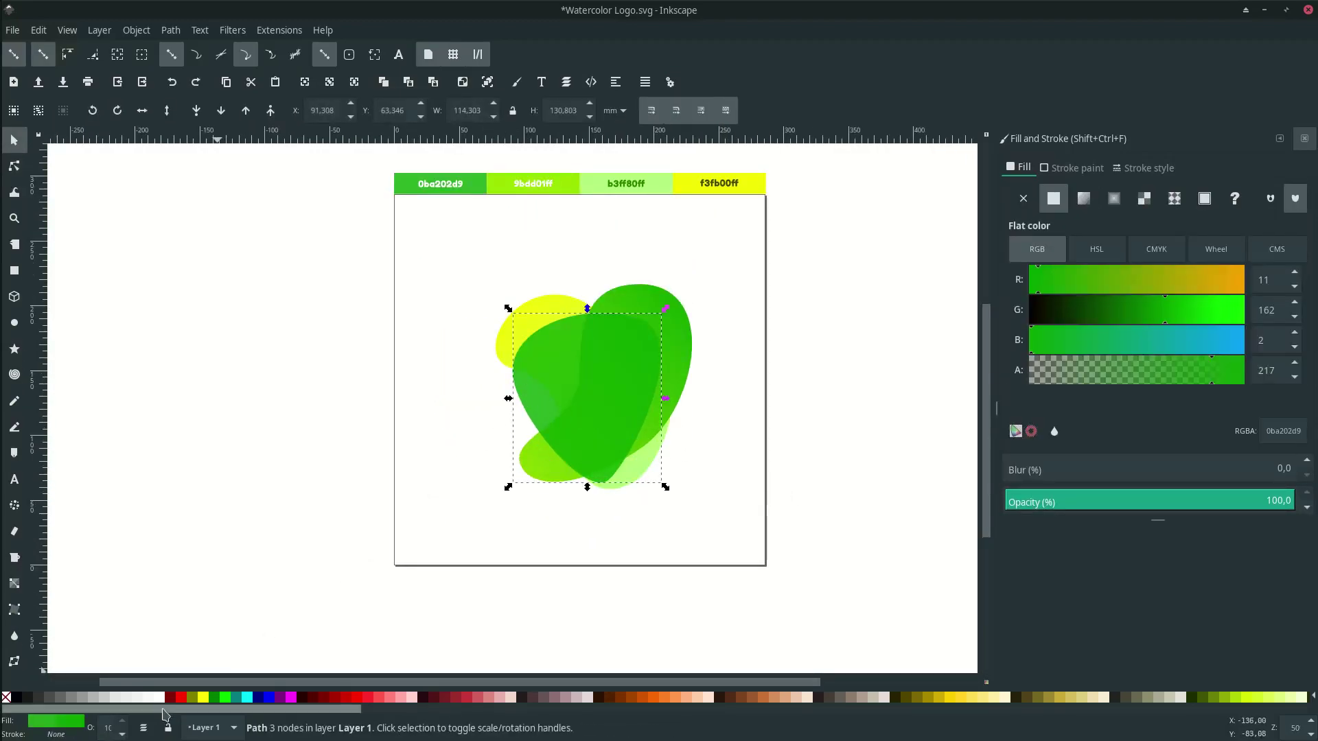
{"action": "left_click", "coordinate": [107, 729]}
{"action": "type", "text": "70"}
{"action": "key", "text": "Return"}
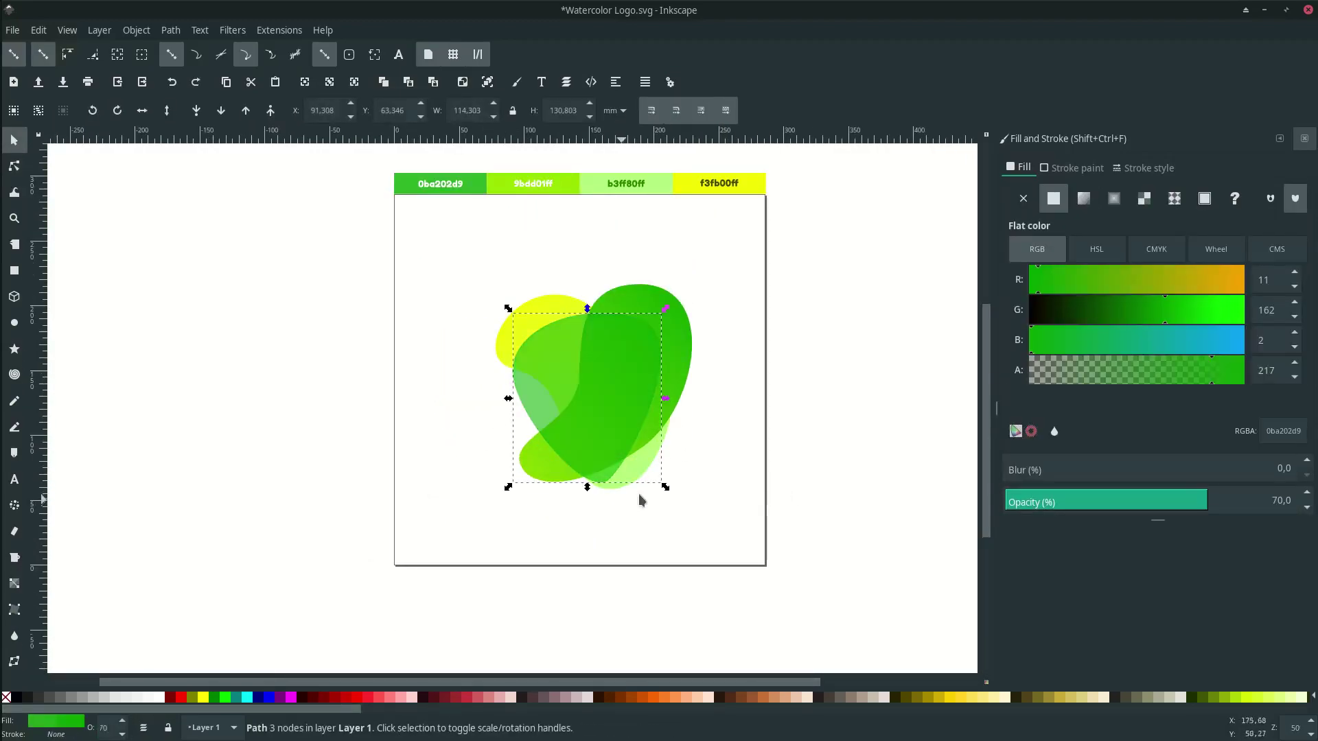
{"action": "left_click", "coordinate": [754, 442]}
Rotate and reposition the bean-shaped path so it lies more diagonally, and nudge the wavy path slightly upward.
{"action": "scroll", "coordinate": [753, 442], "scroll_direction": "down", "scroll_amount": 2}
{"action": "scroll", "coordinate": [754, 442], "scroll_direction": "up", "scroll_amount": 3}
{"action": "left_click", "coordinate": [611, 378]}
{"action": "left_click", "coordinate": [611, 378]}
{"action": "left_click_drag", "start_coordinate": [655, 501], "coordinate": [645, 468]}
{"action": "mouse_move", "coordinate": [607, 356]}
{"action": "left_mouse_down"}
{"action": "mouse_move", "coordinate": [608, 372]}
{"action": "mouse_move", "coordinate": [611, 344]}
{"action": "left_mouse_up"}
{"action": "left_click", "coordinate": [687, 375]}
{"action": "left_click", "coordinate": [427, 267]}
{"action": "left_click_drag", "start_coordinate": [427, 266], "coordinate": [421, 275]}
{"action": "left_click", "coordinate": [687, 306]}
{"action": "left_click_drag", "start_coordinate": [595, 446], "coordinate": [604, 434]}
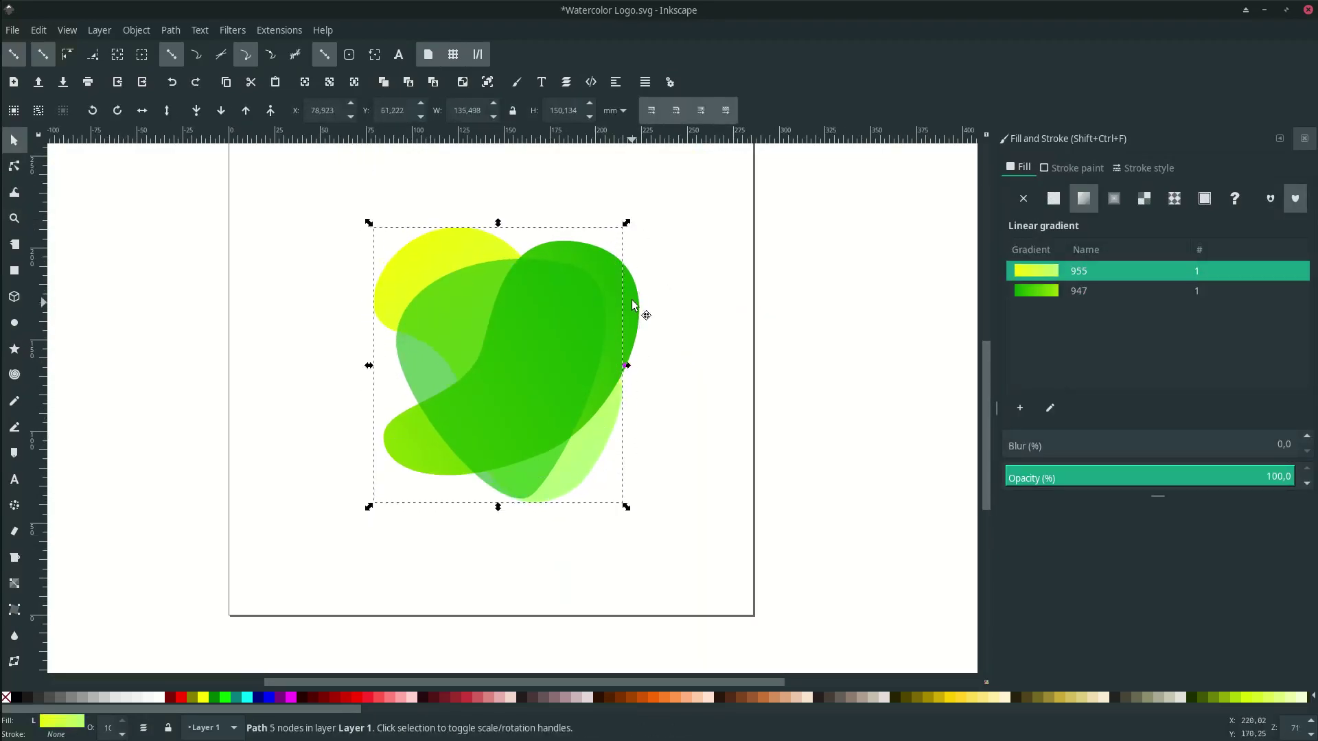
Pull the bean-shaped path's left lobe slightly inward and move the wavy path down by about 6 mm.
{"action": "left_click", "coordinate": [631, 302]}
{"action": "left_click", "coordinate": [631, 303]}
{"action": "left_click_drag", "start_coordinate": [644, 237], "coordinate": [654, 247]}
{"action": "double_click", "coordinate": [415, 413]}
{"action": "left_click_drag", "start_coordinate": [379, 430], "coordinate": [400, 427]}
{"action": "key", "text": "s"}
{"action": "left_click_drag", "start_coordinate": [412, 275], "coordinate": [414, 287]}
{"action": "double_click", "coordinate": [406, 431]}
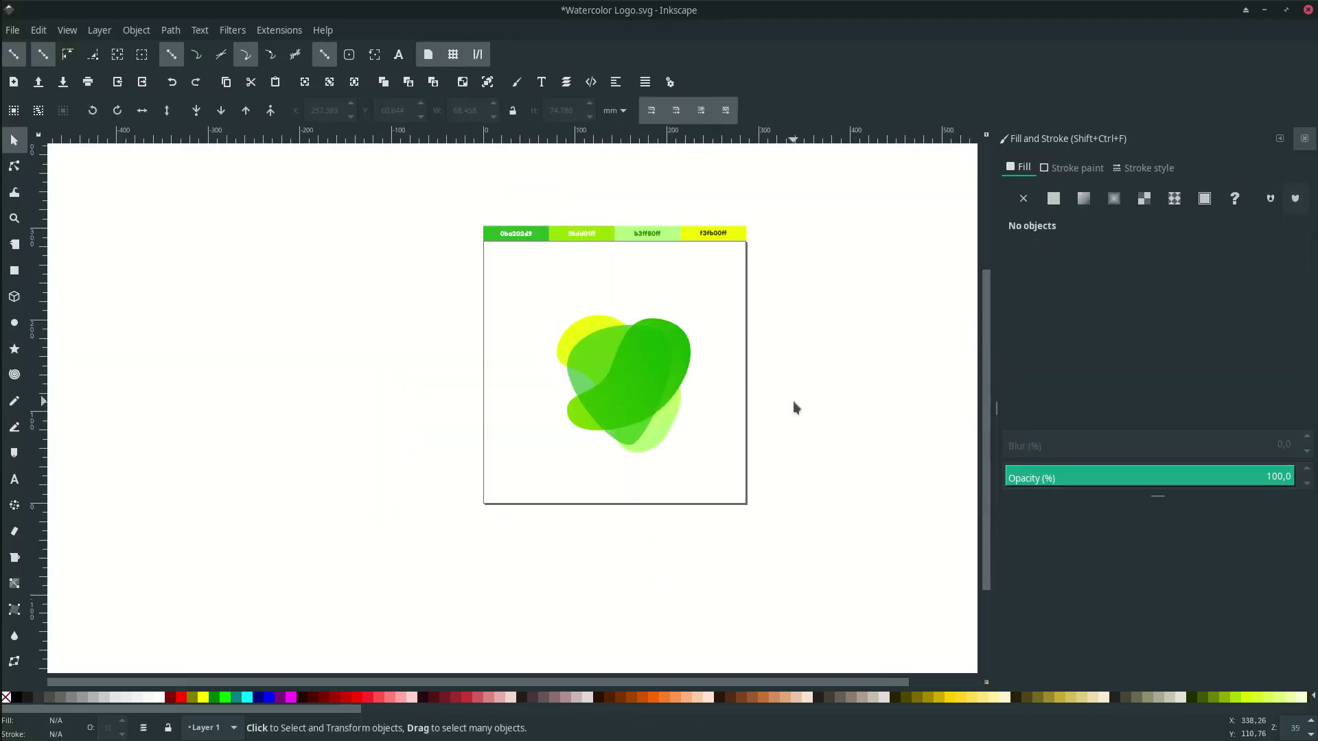
Add the letter V as text to the right of the page and set its font to Chivo.
{"action": "key", "text": "t"}
{"action": "scroll", "coordinate": [781, 388], "scroll_direction": "up", "scroll_amount": 1}
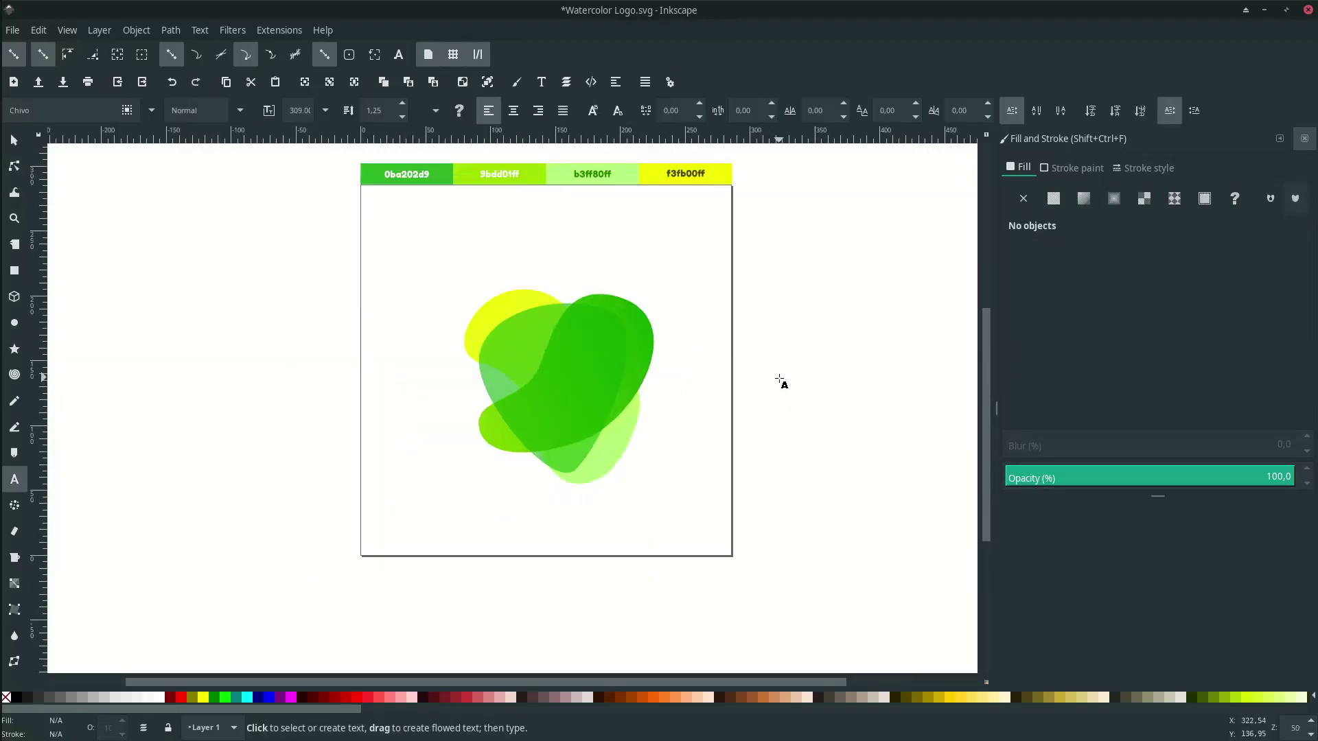
{"action": "type", "text": "V"}
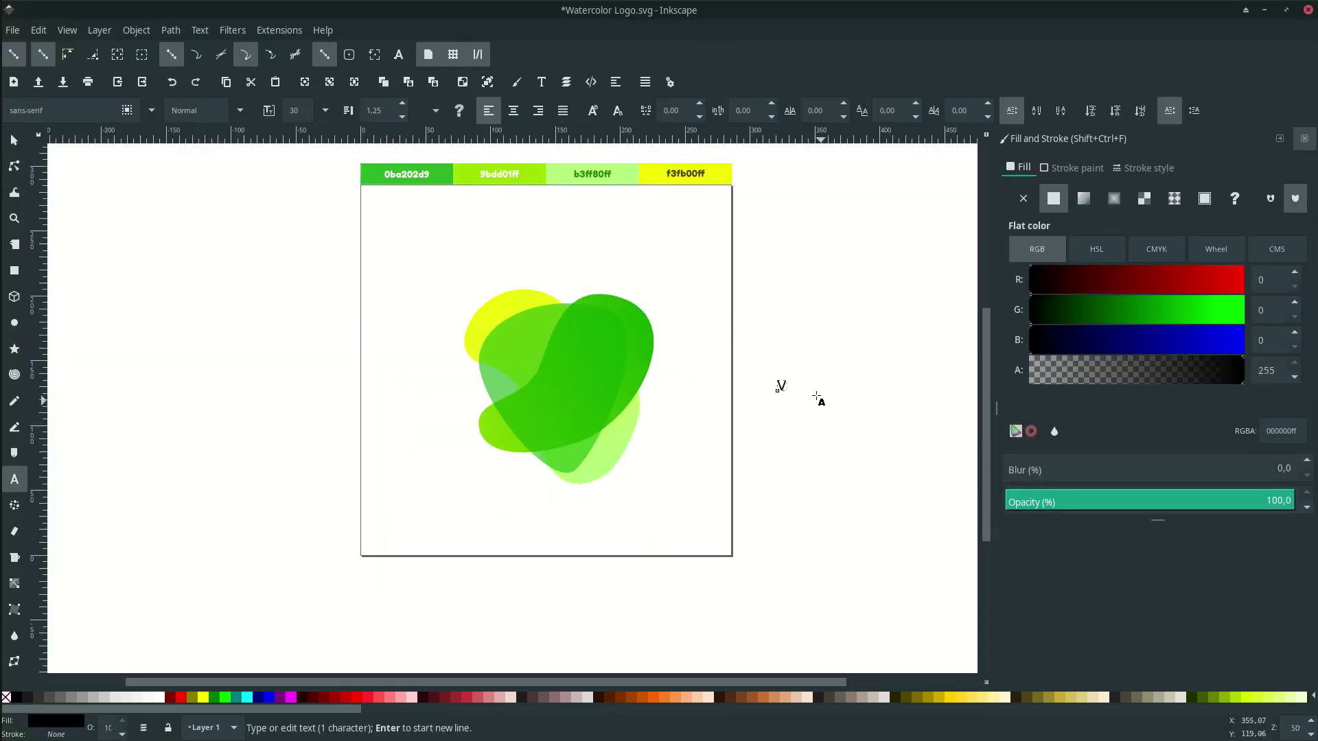
{"action": "scroll", "coordinate": [818, 403], "scroll_direction": "up", "scroll_amount": 3}
{"action": "double_click", "coordinate": [727, 392]}
{"action": "left_click", "coordinate": [6, 111]}
{"action": "type", "text": "CHIVO"}
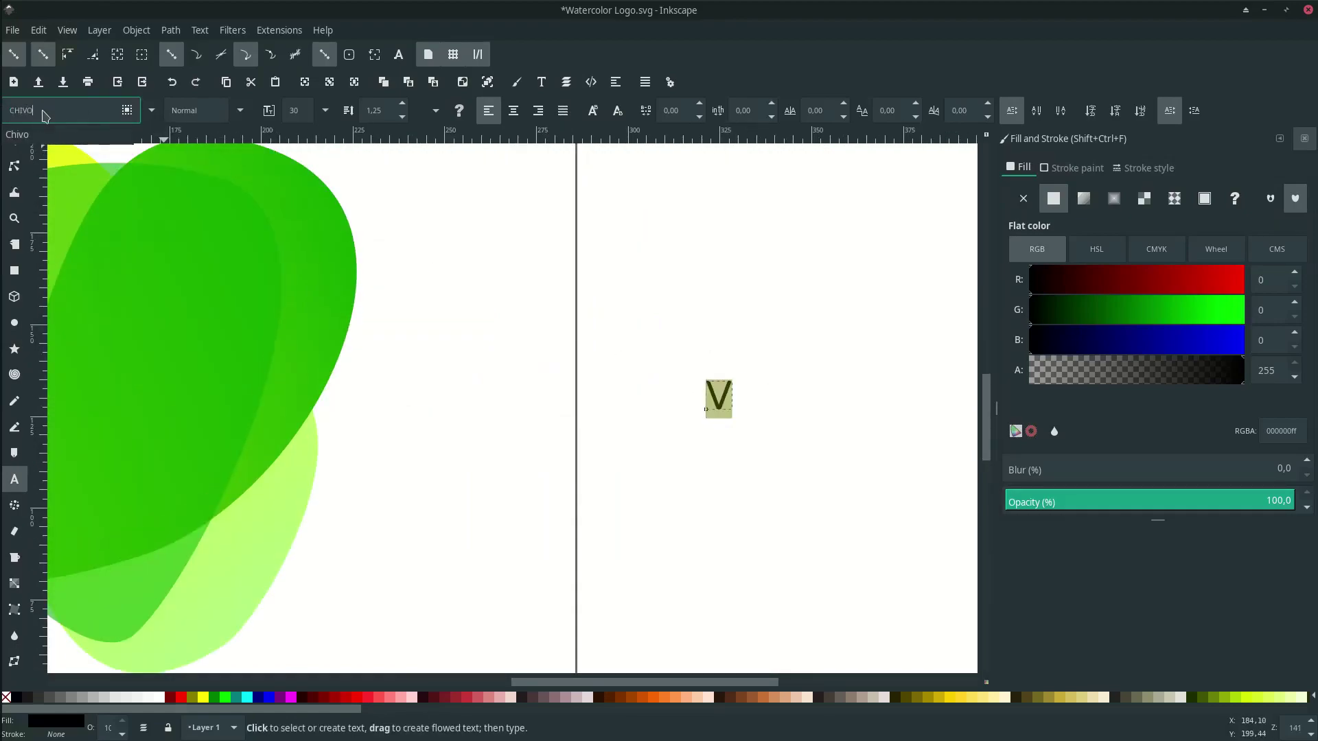
{"action": "left_click", "coordinate": [41, 134]}
{"action": "left_click", "coordinate": [726, 392]}
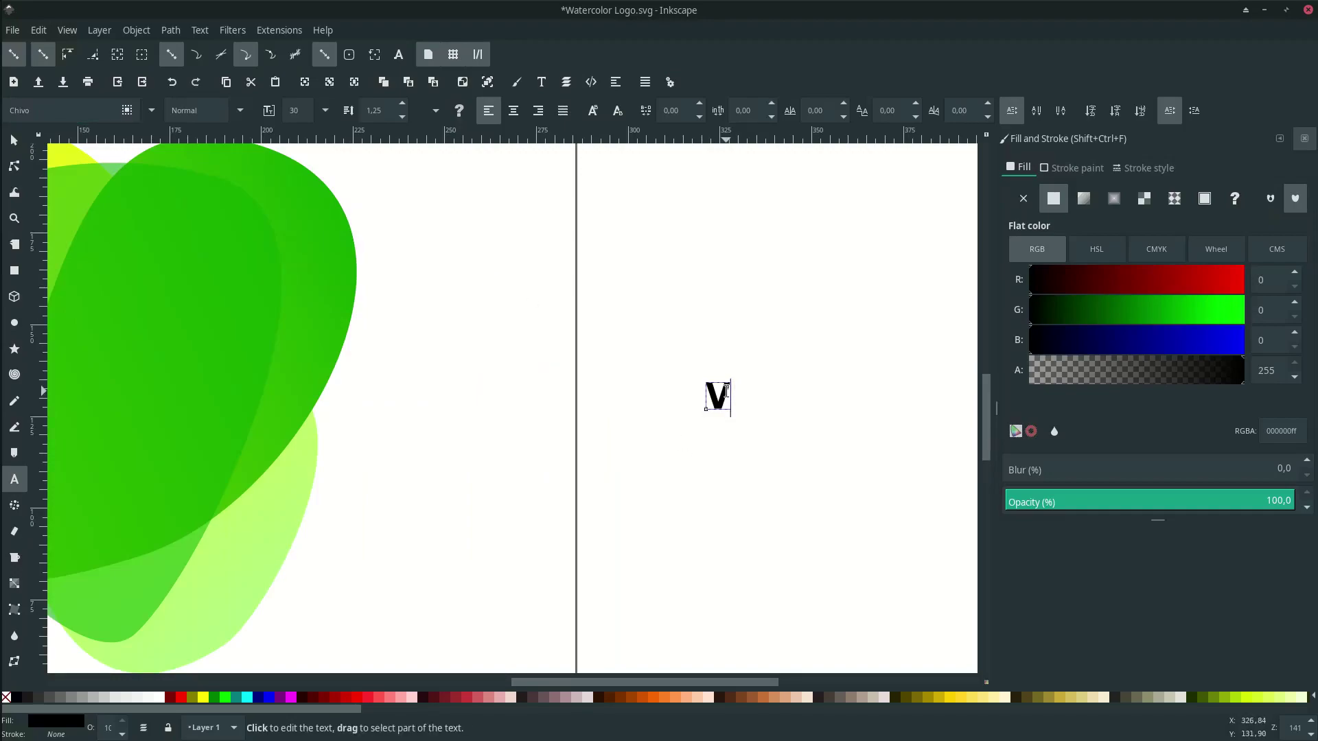
Enlarge the V to about 51 mm wide and 56 mm high, and place it over the centre of the shapes.
{"action": "key", "text": "F1"}
{"action": "left_click_drag", "start_coordinate": [734, 414], "coordinate": [788, 471]}
{"action": "key", "text": "minus"}
{"action": "key", "text": "minus"}
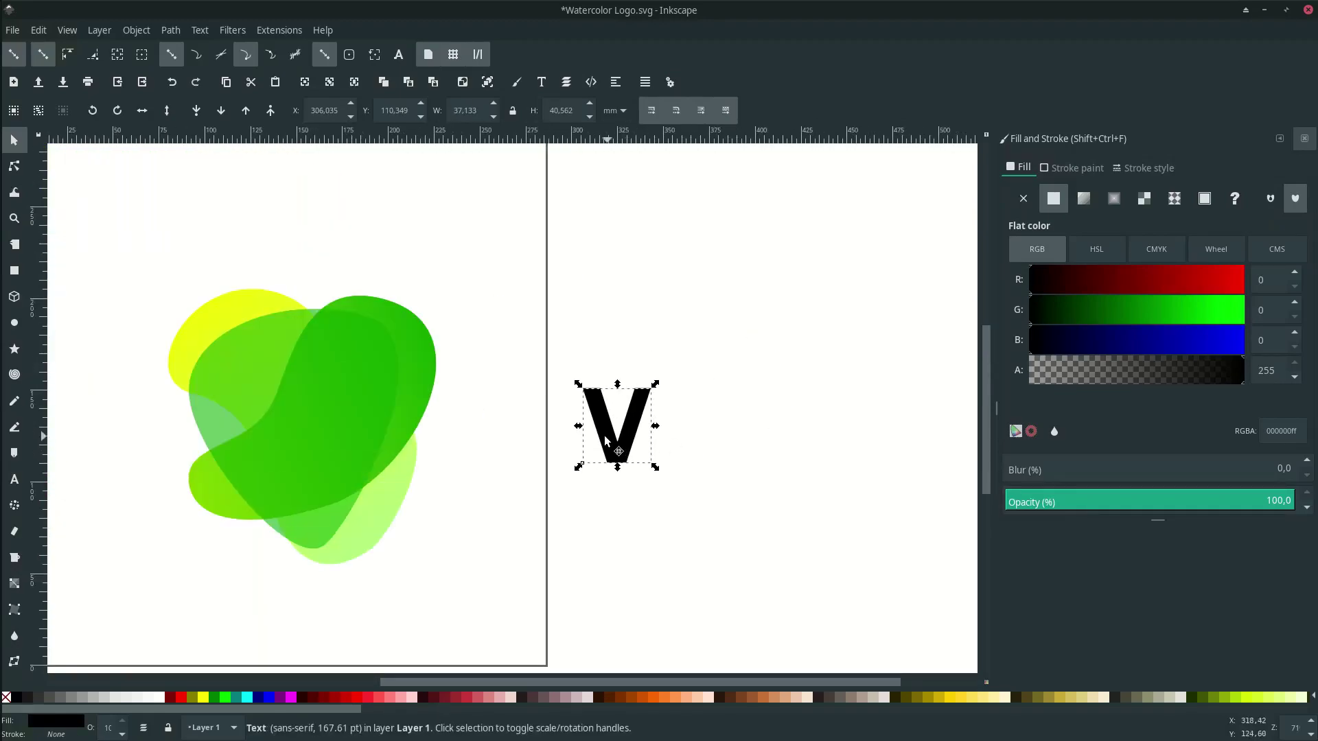
{"action": "scroll", "coordinate": [606, 439], "scroll_direction": "left", "scroll_amount": 4}
{"action": "left_click_drag", "start_coordinate": [731, 447], "coordinate": [475, 482]}
{"action": "left_click_drag", "start_coordinate": [425, 442], "coordinate": [418, 441]}
Fill the V with white, nudge it slightly left, and save the drawing.
{"action": "left_click", "coordinate": [163, 698]}
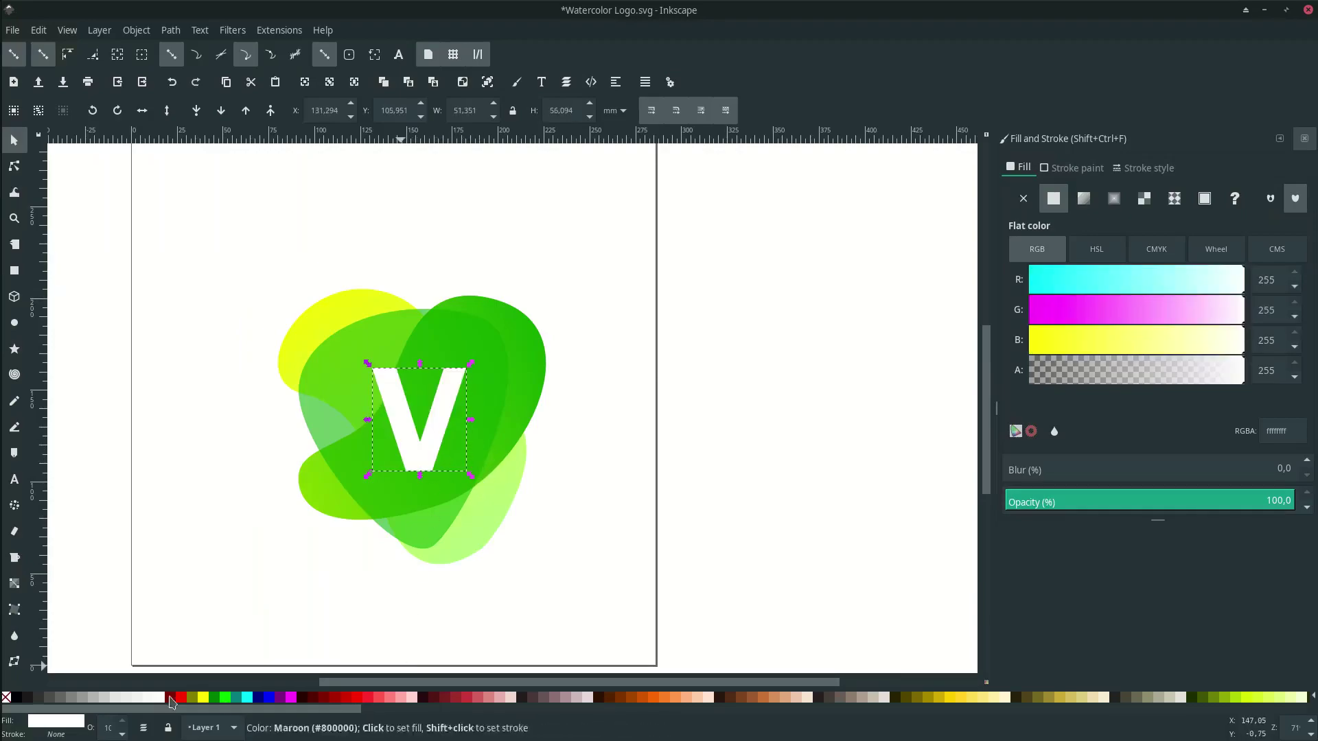
{"action": "scroll", "coordinate": [602, 535], "scroll_direction": "left", "scroll_amount": 1}
{"action": "left_click_drag", "start_coordinate": [464, 439], "coordinate": [460, 440]}
{"action": "left_click", "coordinate": [733, 516]}
{"action": "key", "text": "ctrl+s"}
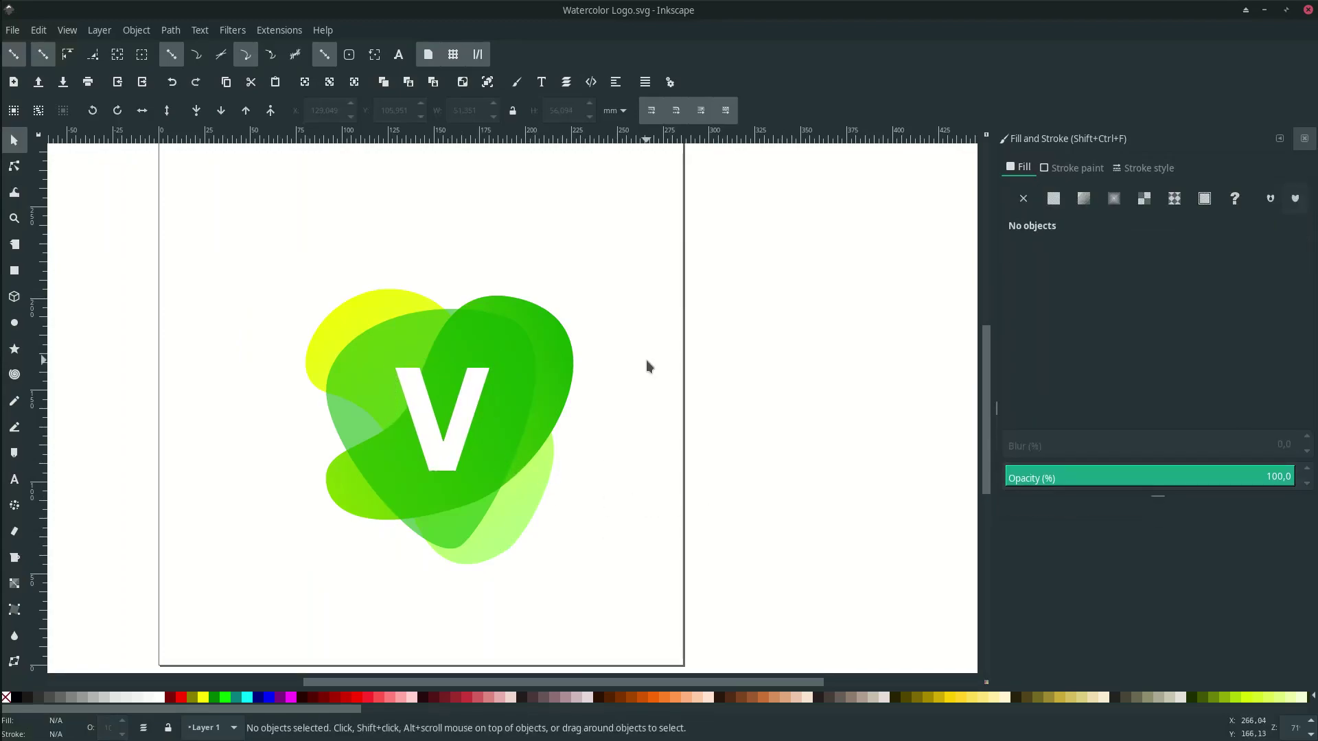
Convert the white V text to a path.
{"action": "left_click", "coordinate": [467, 405]}
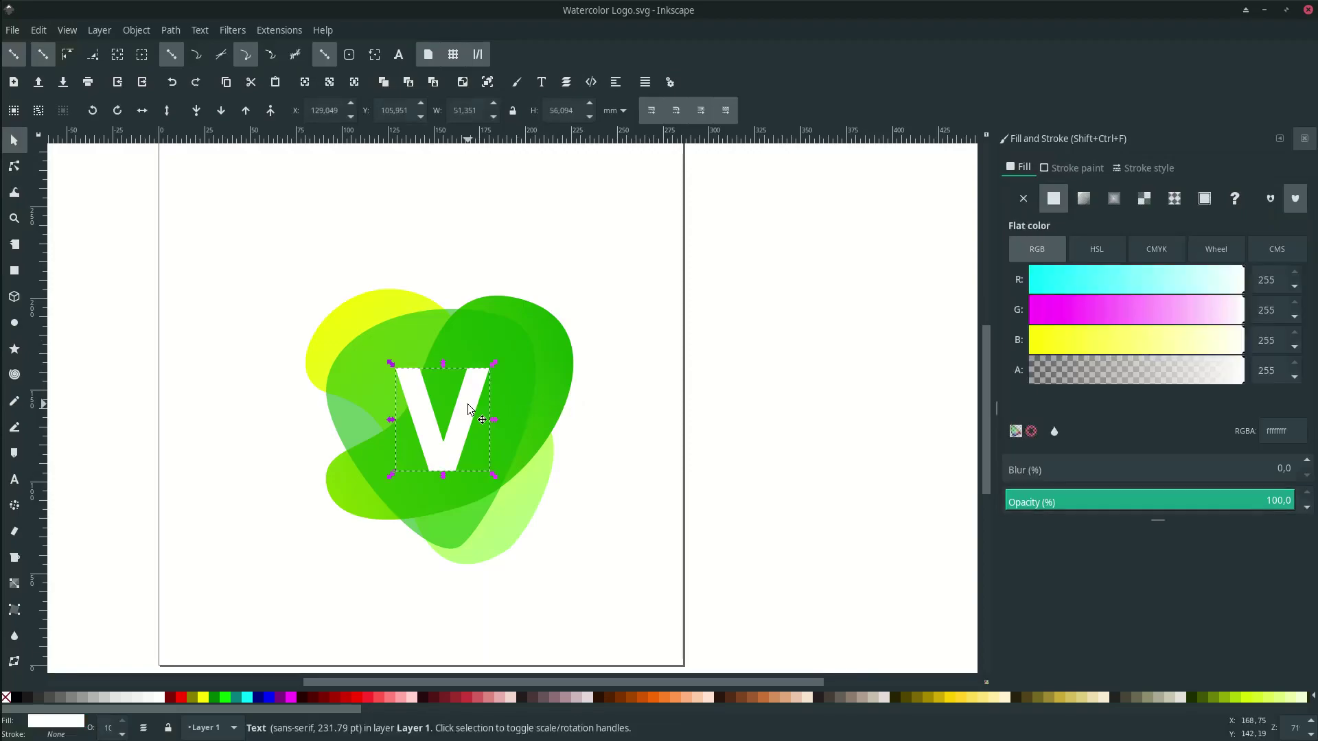
{"action": "left_click", "coordinate": [170, 30]}
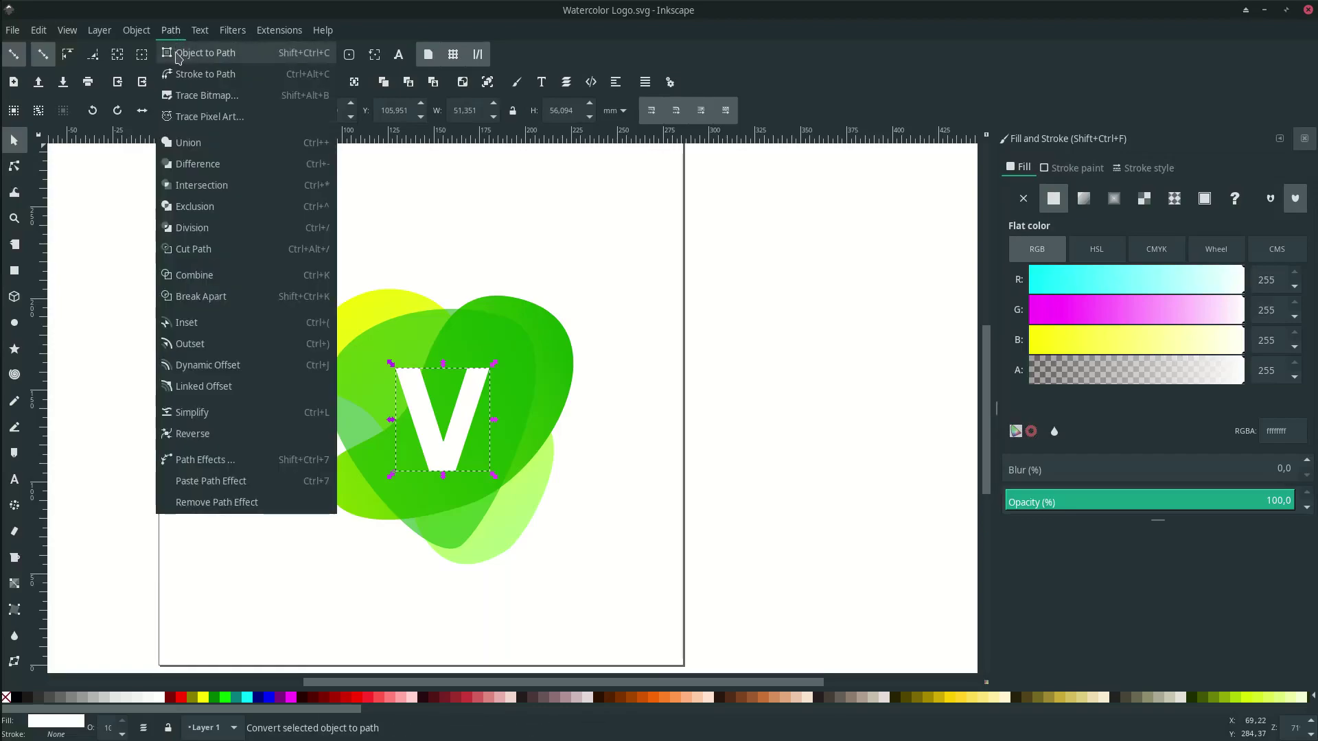
{"action": "left_click", "coordinate": [177, 55]}
{"action": "scroll", "coordinate": [488, 419], "scroll_direction": "up", "scroll_amount": 1}
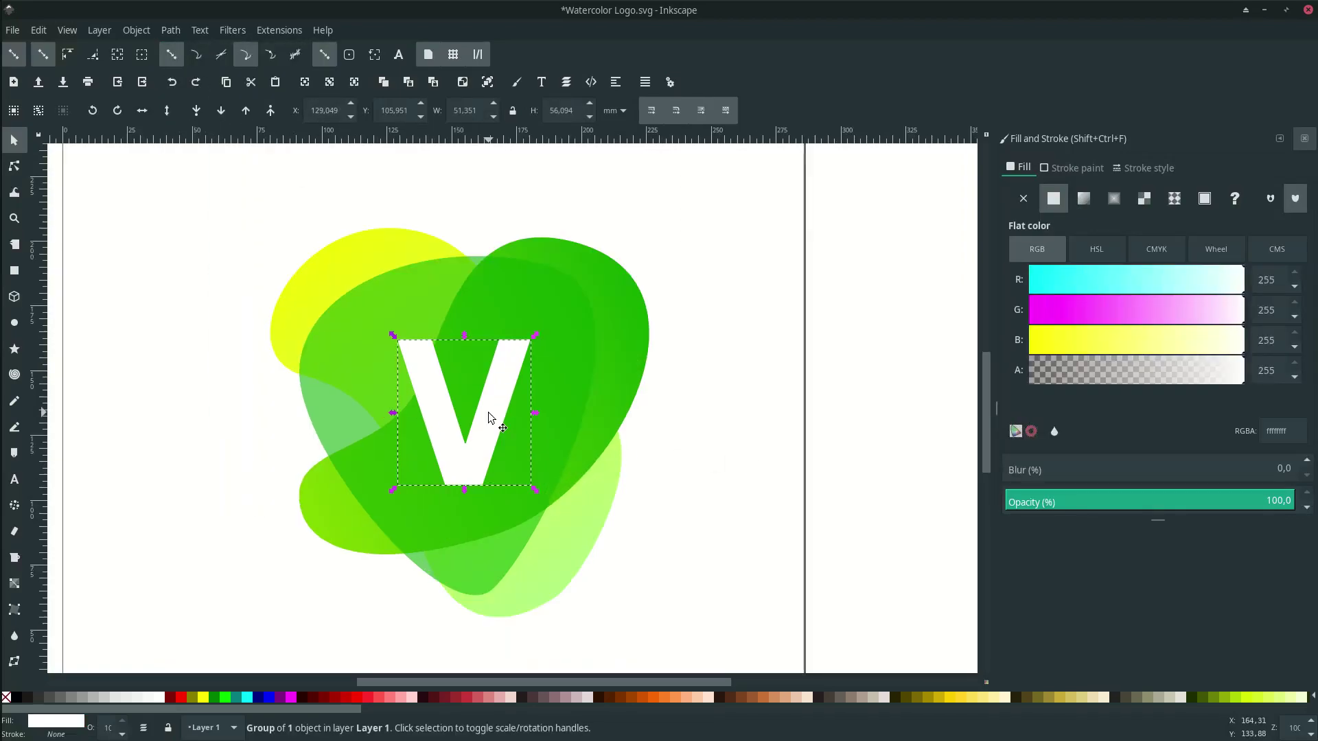
Simplify the V path repeatedly until its corners become soft and rounded.
{"action": "left_click", "coordinate": [171, 30]}
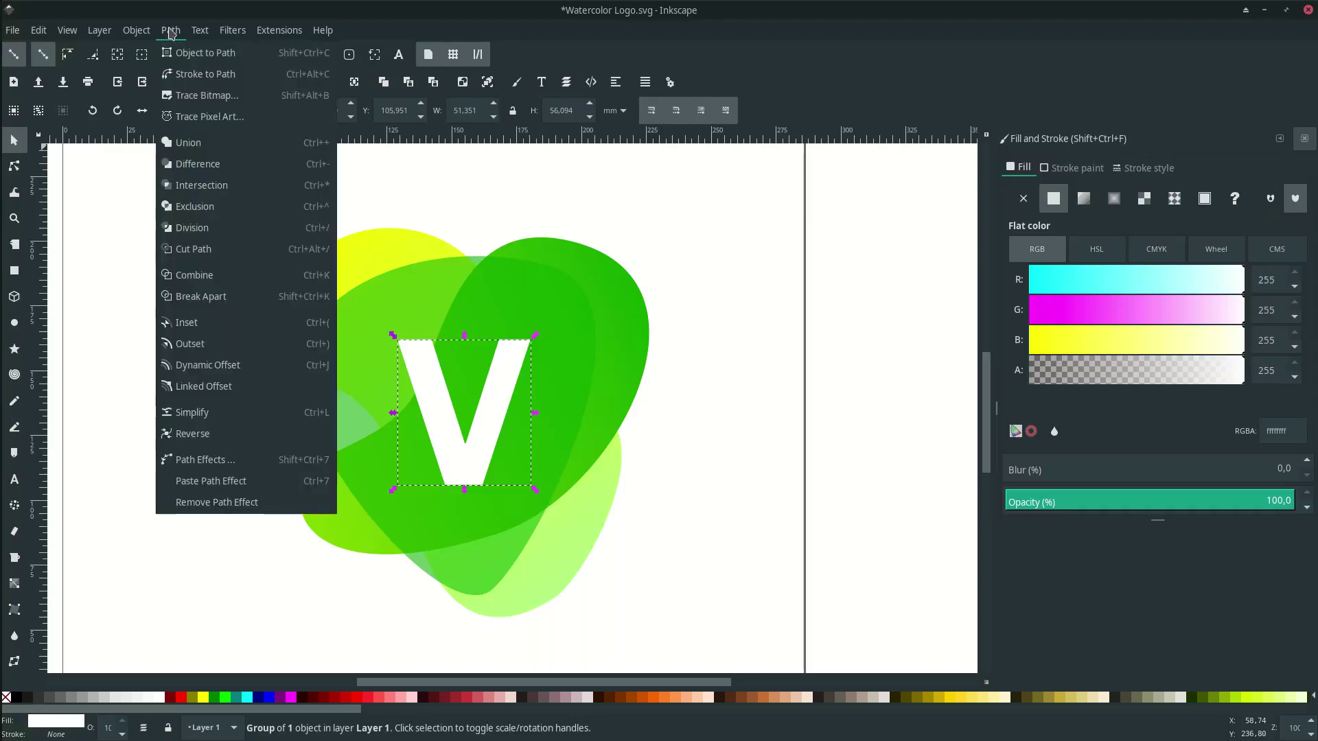
{"action": "left_click", "coordinate": [296, 416]}
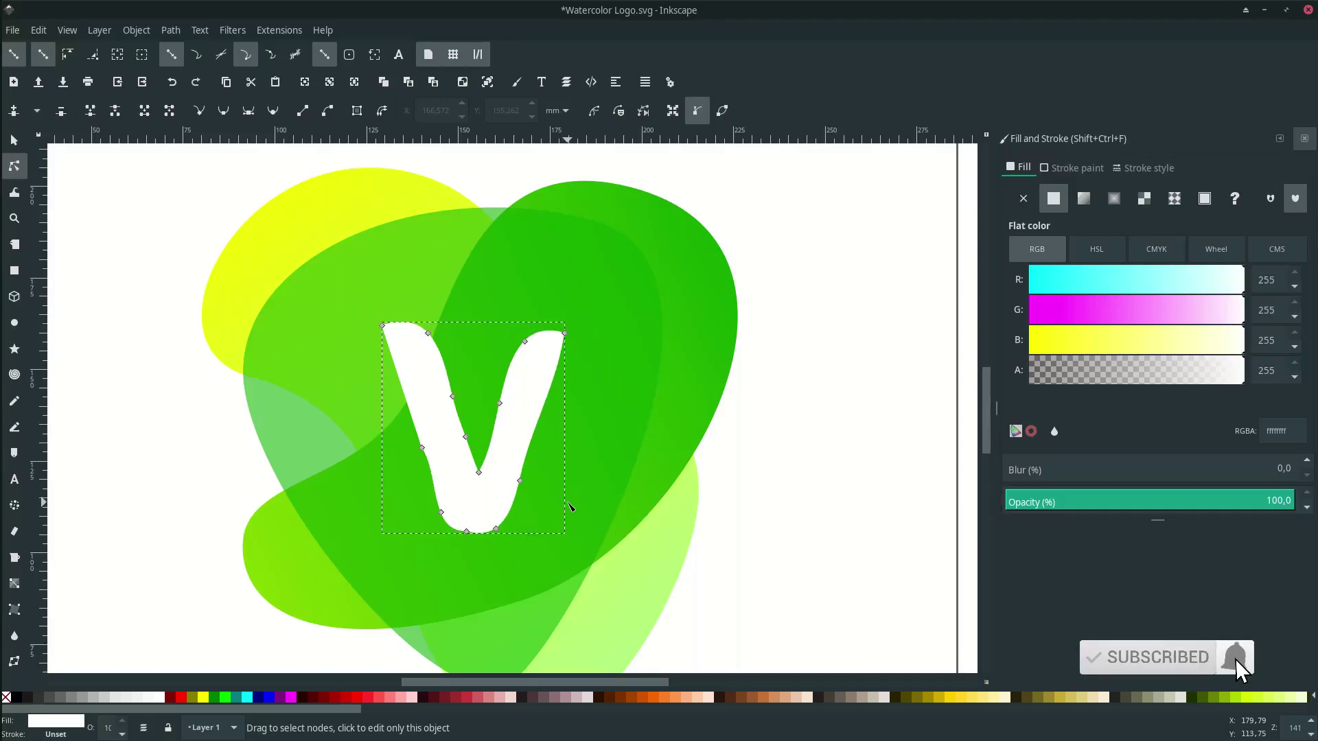
{"action": "key", "text": "ctrl+l"}
{"action": "key", "text": "ctrl+l"}
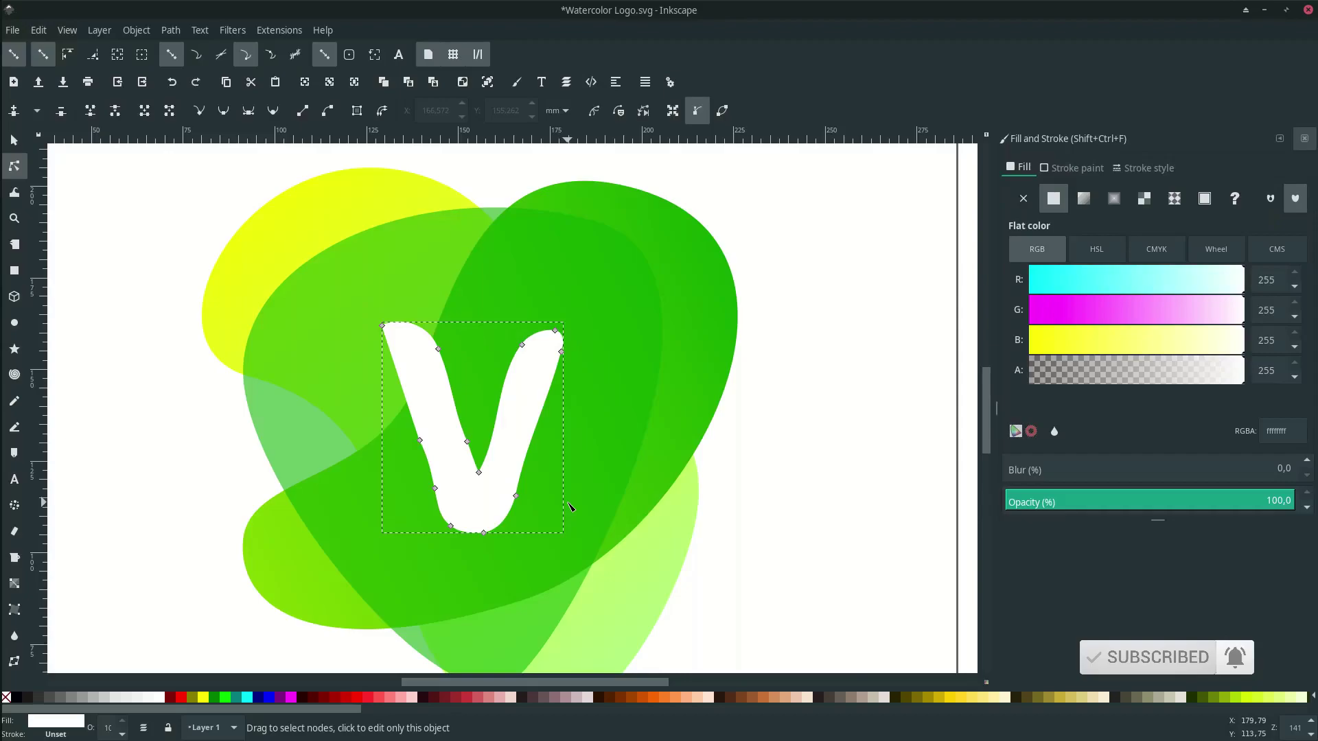
Enlarge the rounded V to about 69 mm wide and 80 mm high, and deselect it.
{"action": "key", "text": "s"}
{"action": "left_click_drag", "start_coordinate": [567, 541], "coordinate": [558, 494]}
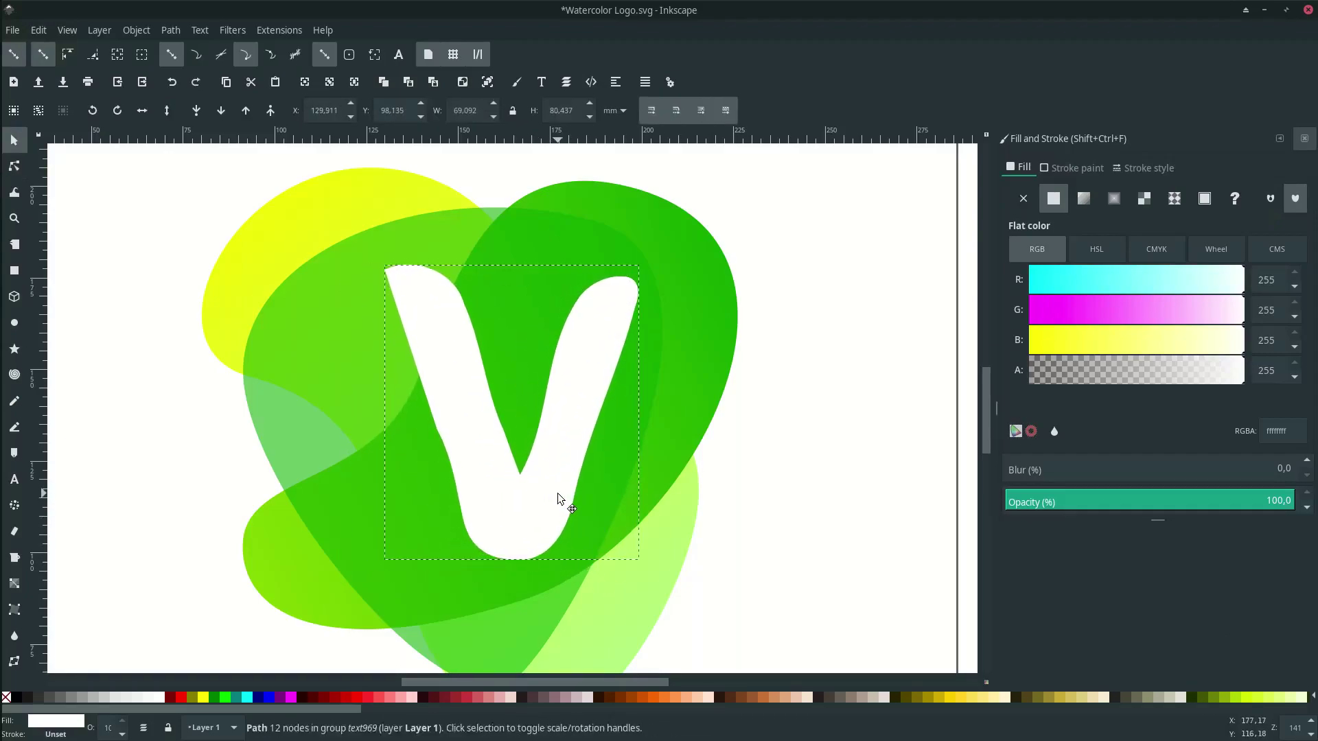
{"action": "scroll", "coordinate": [557, 494], "scroll_direction": "down", "scroll_amount": 1}
{"action": "scroll", "coordinate": [557, 494], "scroll_direction": "right", "scroll_amount": 2}
{"action": "scroll", "coordinate": [558, 421], "scroll_direction": "left", "scroll_amount": 1}
{"action": "scroll", "coordinate": [563, 416], "scroll_direction": "up", "scroll_amount": 1}
{"action": "key", "text": "Escape"}
Extend the V's right arm up and to the right beyond the green shapes by moving its three end nodes.
{"action": "key", "text": "n"}
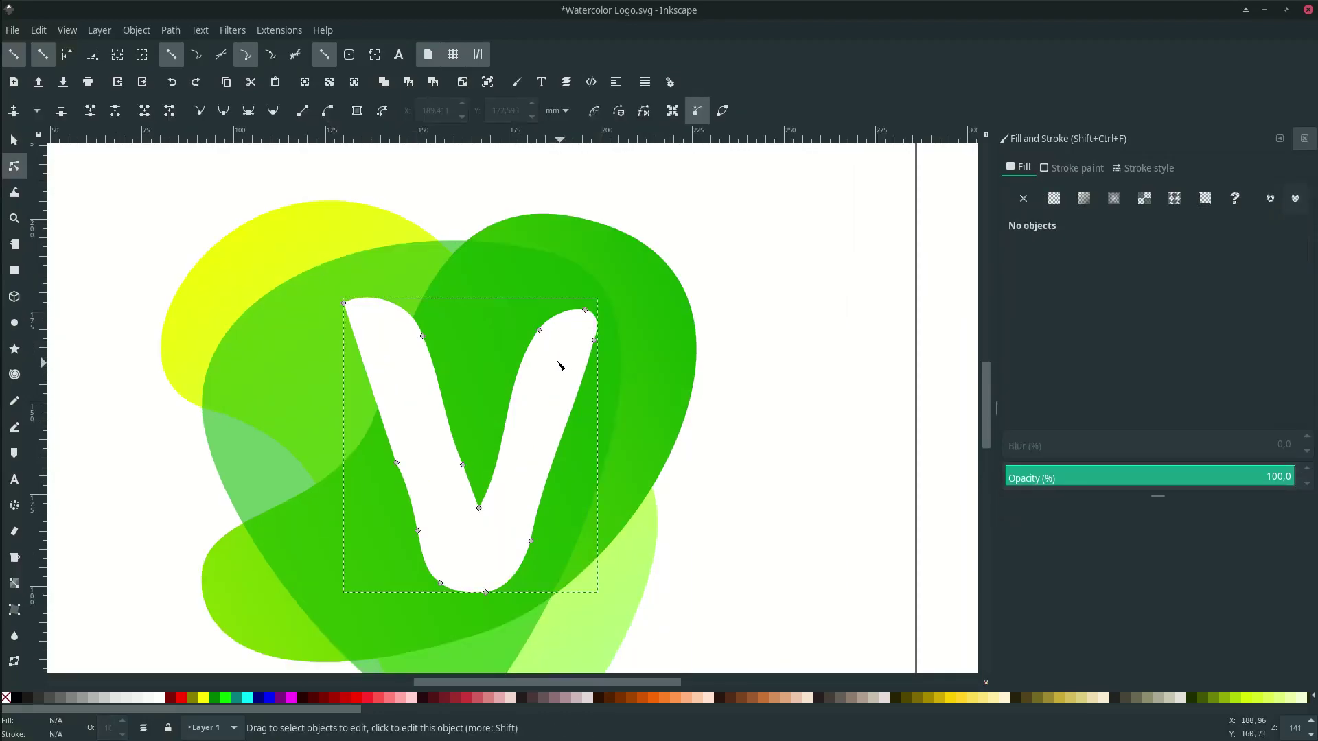
{"action": "left_click", "coordinate": [562, 367]}
{"action": "left_click", "coordinate": [540, 331]}
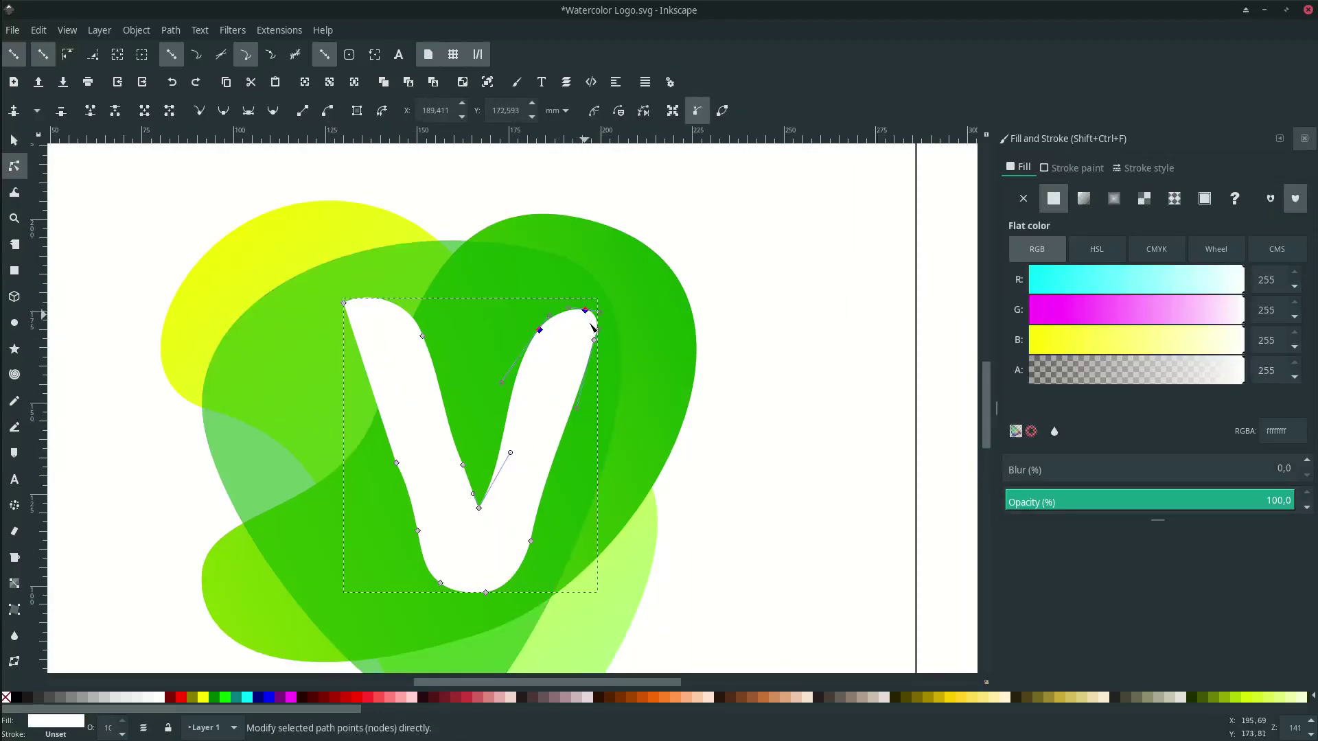
{"action": "left_click", "coordinate": [595, 339], "text": "shift"}
{"action": "left_click_drag", "start_coordinate": [588, 315], "coordinate": [650, 172]}
{"action": "key", "text": "s"}
{"action": "left_click", "coordinate": [710, 282]}
Add a node to round the top of the V's left arm, and delete the middle node on that arm's outer edge.
{"action": "key", "text": "n"}
{"action": "left_click", "coordinate": [415, 340]}
{"action": "left_click", "coordinate": [422, 335]}
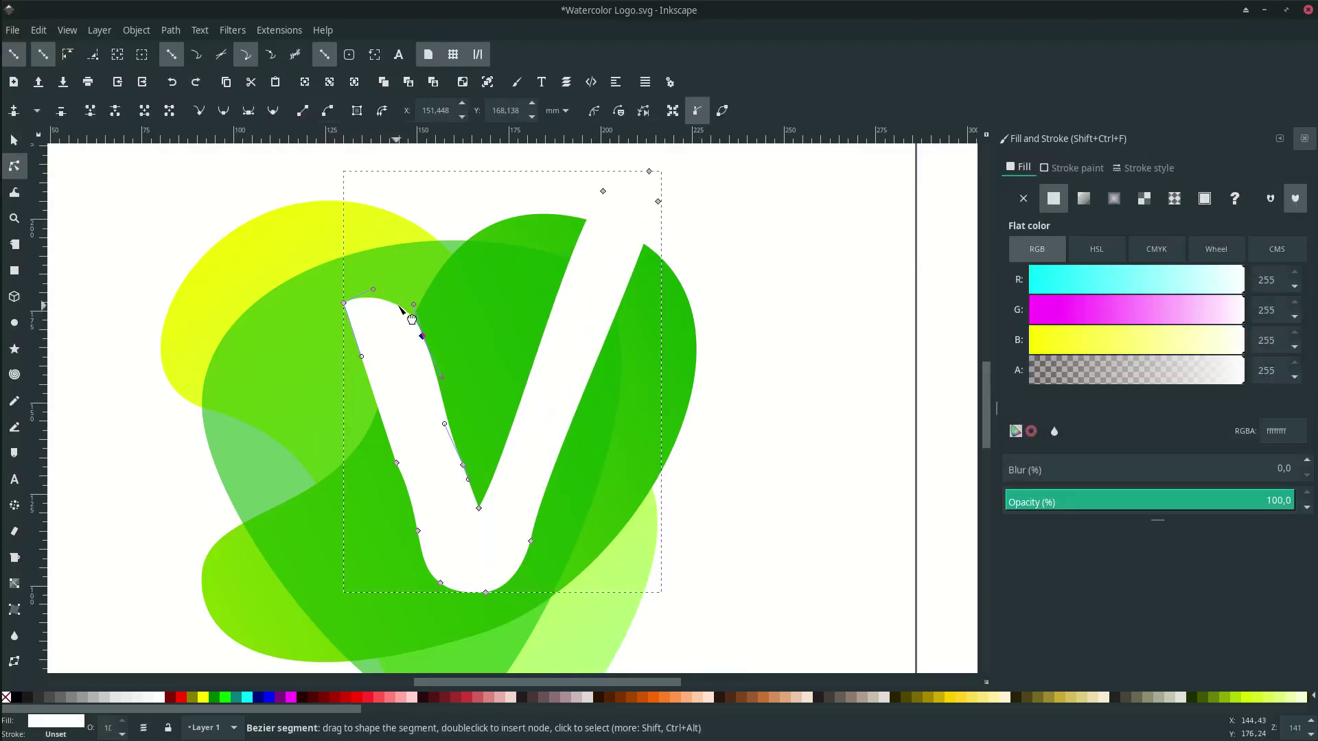
{"action": "double_click", "coordinate": [398, 306]}
{"action": "left_click_drag", "start_coordinate": [397, 307], "coordinate": [398, 297]}
{"action": "left_click", "coordinate": [397, 463]}
{"action": "key", "text": "Delete"}
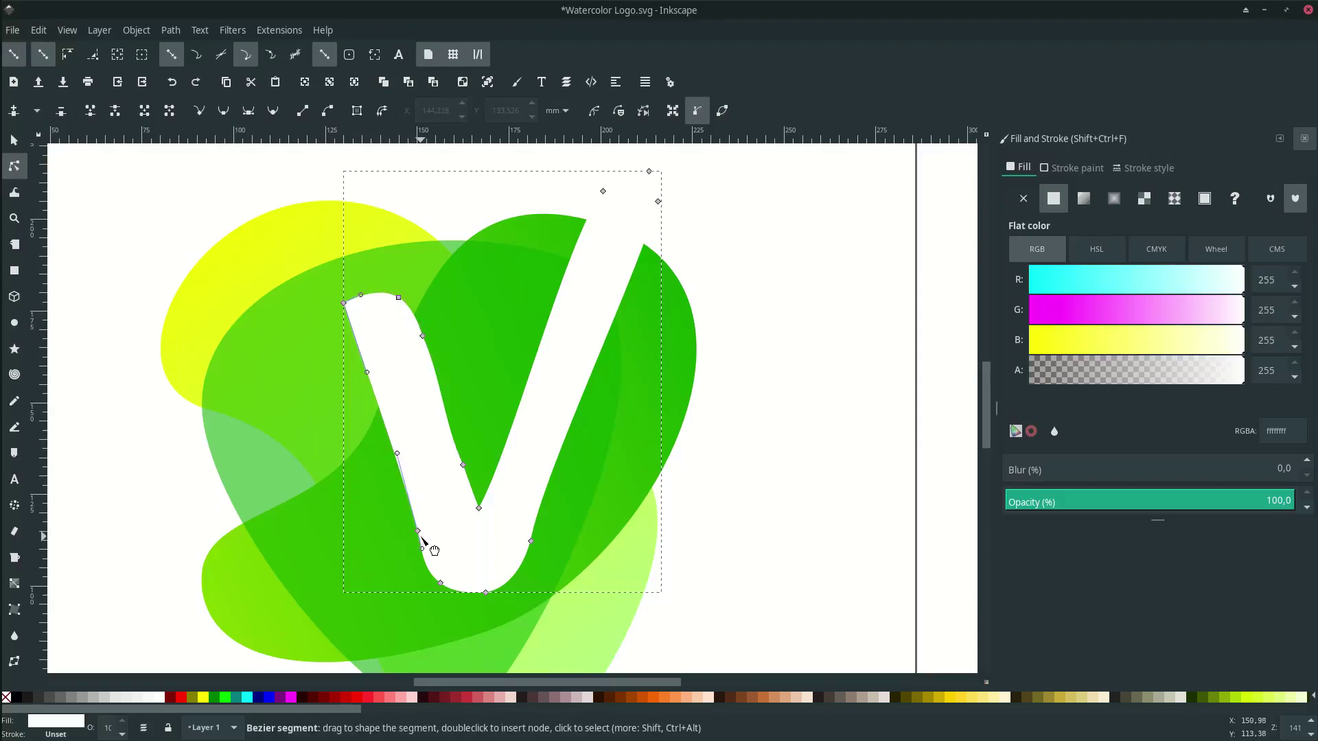
Delete the extra node on the inner edge of the V's left arm and smooth the bottom curve by shifting its left node.
{"action": "left_click", "coordinate": [632, 456]}
{"action": "left_click", "coordinate": [521, 494]}
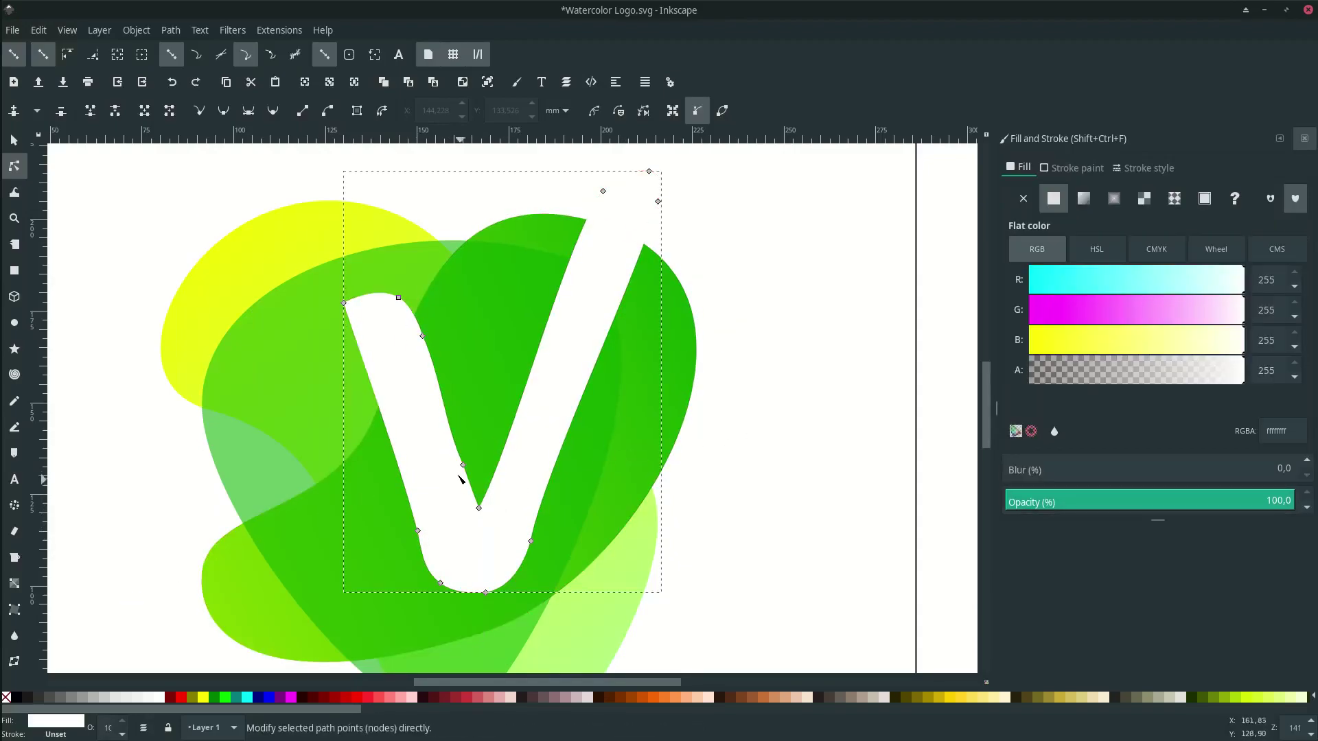
{"action": "left_click", "coordinate": [462, 466]}
{"action": "key", "text": "Delete"}
{"action": "double_click", "coordinate": [442, 585]}
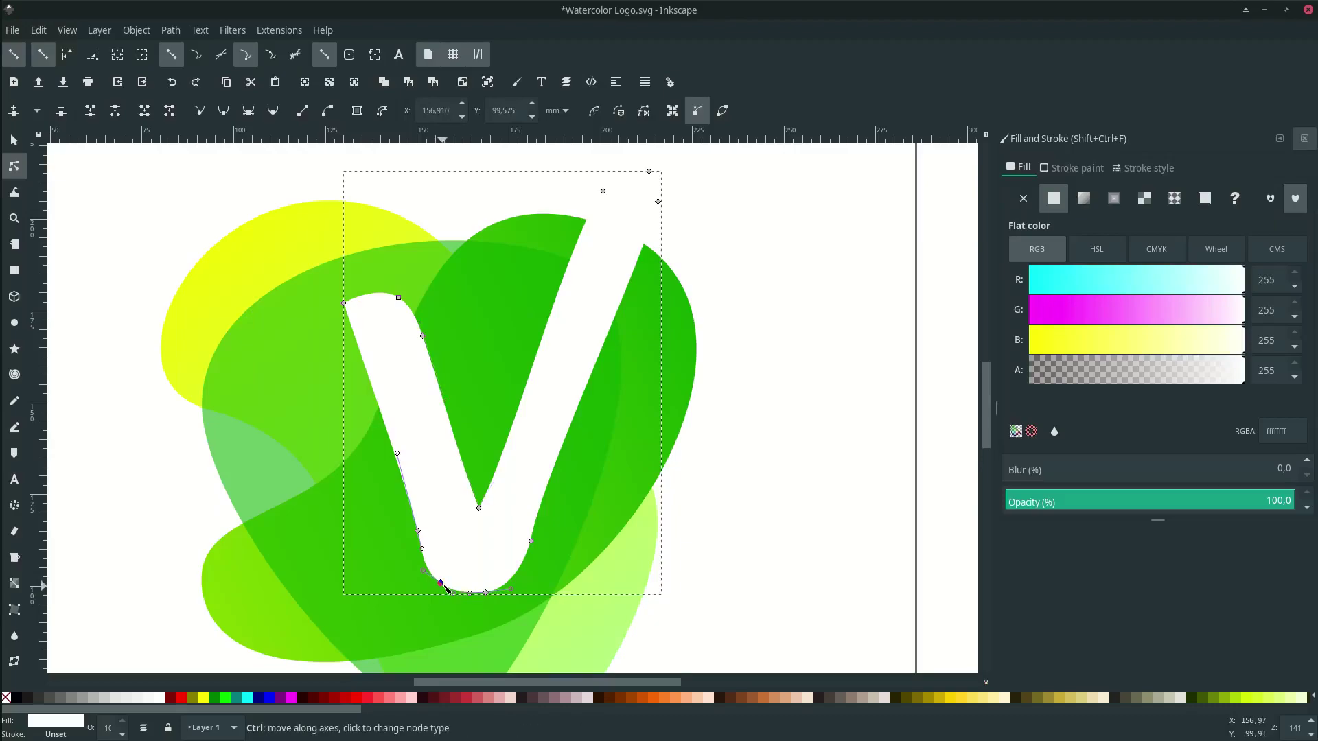
{"action": "left_click_drag", "start_coordinate": [440, 583], "coordinate": [444, 585]}
Move the V about 9 mm left and slightly down over the shapes, and save the drawing.
{"action": "scroll", "coordinate": [468, 574], "scroll_direction": "down", "scroll_amount": 1}
{"action": "left_click", "coordinate": [695, 484]}
{"action": "left_click", "coordinate": [638, 491]}
{"action": "scroll", "coordinate": [637, 350], "scroll_direction": "down", "scroll_amount": 1}
{"action": "key", "text": "s"}
{"action": "left_click_drag", "start_coordinate": [557, 416], "coordinate": [540, 428]}
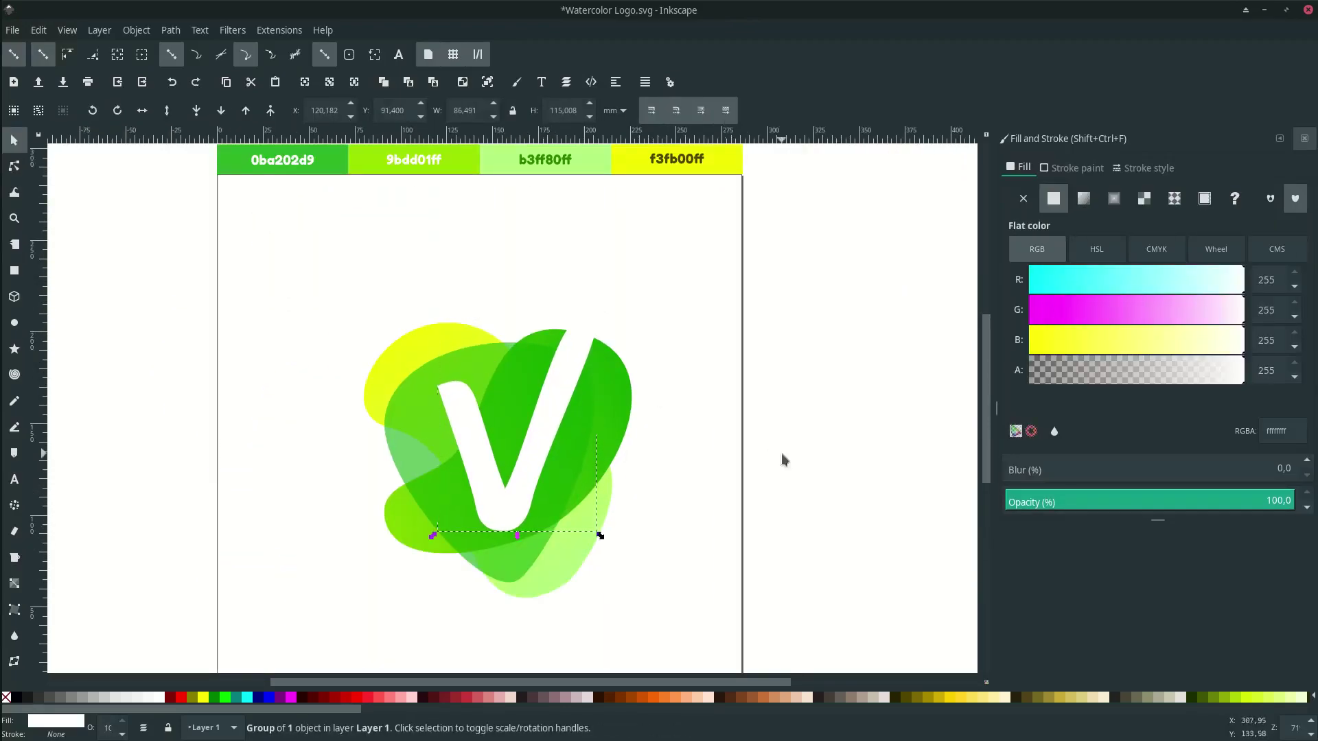
{"action": "left_click", "coordinate": [783, 458]}
{"action": "scroll", "coordinate": [671, 293], "scroll_direction": "down", "scroll_amount": 1}
{"action": "key", "text": "ctrl+s"}
Draw a small closed droplet just outside the shapes' left side, above the lower green lobe, with the Pen tool.
{"action": "key", "text": "b"}
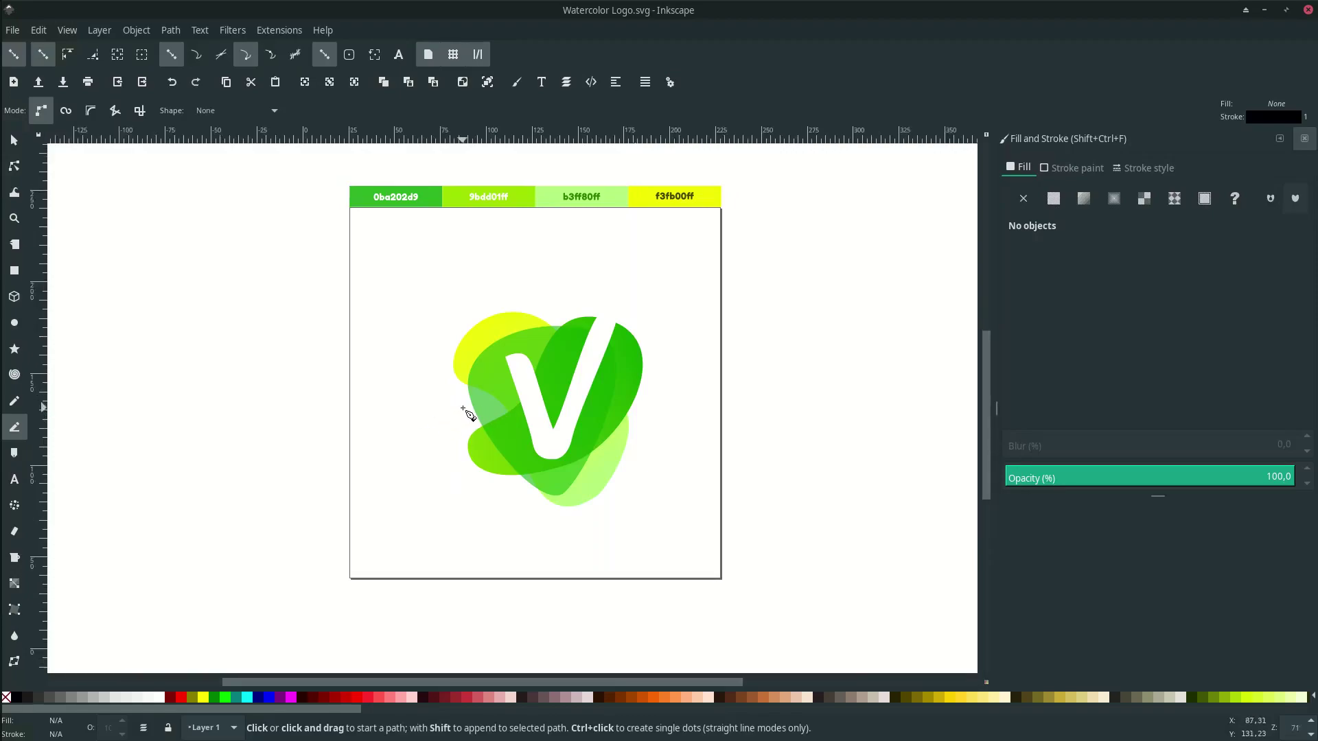
{"action": "scroll", "coordinate": [461, 417], "scroll_direction": "up", "scroll_amount": 3}
{"action": "scroll", "coordinate": [412, 429], "scroll_direction": "up", "scroll_amount": 1}
{"action": "left_click", "coordinate": [367, 419]}
{"action": "left_click_drag", "start_coordinate": [335, 458], "coordinate": [355, 479]}
{"action": "left_click_drag", "start_coordinate": [398, 422], "coordinate": [402, 407]}
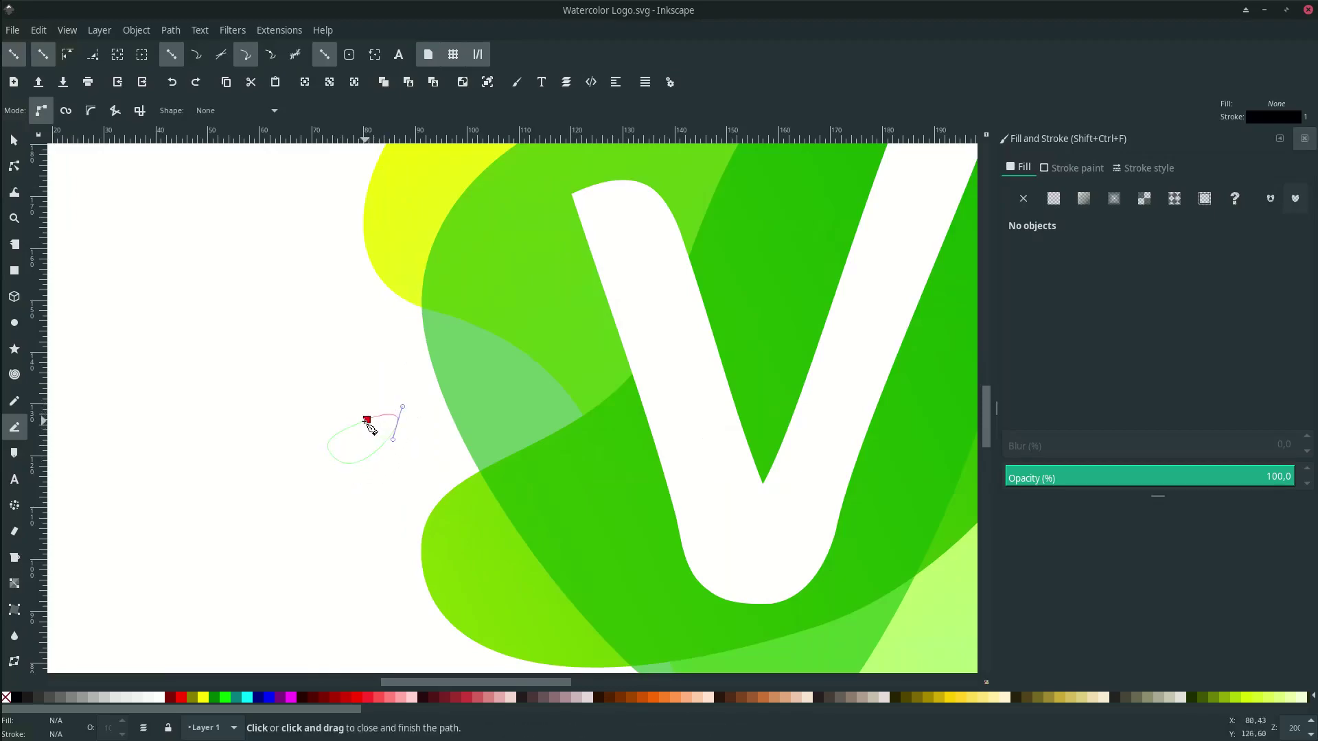
{"action": "left_click", "coordinate": [352, 421]}
Refine the new droplet's outline by editing its upper node and shifting it slightly.
{"action": "scroll", "coordinate": [367, 439], "scroll_direction": "up", "scroll_amount": 2}
{"action": "key", "text": "n"}
{"action": "left_click", "coordinate": [355, 394]}
{"action": "key", "text": "Delete"}
{"action": "key", "text": "ctrl+z"}
{"action": "mouse_move", "coordinate": [354, 395]}
{"action": "left_mouse_down"}
{"action": "mouse_move", "coordinate": [346, 403]}
{"action": "mouse_move", "coordinate": [304, 374]}
{"action": "mouse_move", "coordinate": [359, 392]}
{"action": "left_mouse_up"}
{"action": "left_click", "coordinate": [217, 115]}
{"action": "key", "text": "s"}
{"action": "left_click", "coordinate": [433, 448]}
Draw a second droplet about 12 mm wide and 6 mm high directly above the first one.
{"action": "scroll", "coordinate": [441, 444], "scroll_direction": "down", "scroll_amount": 3}
{"action": "key", "text": "b"}
{"action": "scroll", "coordinate": [425, 439], "scroll_direction": "up", "scroll_amount": 1}
{"action": "left_click", "coordinate": [373, 378]}
{"action": "left_click_drag", "start_coordinate": [373, 378], "coordinate": [366, 361]}
{"action": "scroll", "coordinate": [400, 402], "scroll_direction": "down", "scroll_amount": 2}
Draw a slanted droplet just beyond the upper end of the V's right arm.
{"action": "scroll", "coordinate": [638, 234], "scroll_direction": "up", "scroll_amount": 2}
{"action": "left_click", "coordinate": [608, 245]}
{"action": "left_click_drag", "start_coordinate": [659, 199], "coordinate": [691, 216]}
{"action": "left_click_drag", "start_coordinate": [608, 245], "coordinate": [609, 235]}
Draw a fourth droplet, about 8 mm across, outside the lower right edge of the light green shape.
{"action": "scroll", "coordinate": [608, 235], "scroll_direction": "down", "scroll_amount": 3}
{"action": "scroll", "coordinate": [617, 494], "scroll_direction": "up", "scroll_amount": 2}
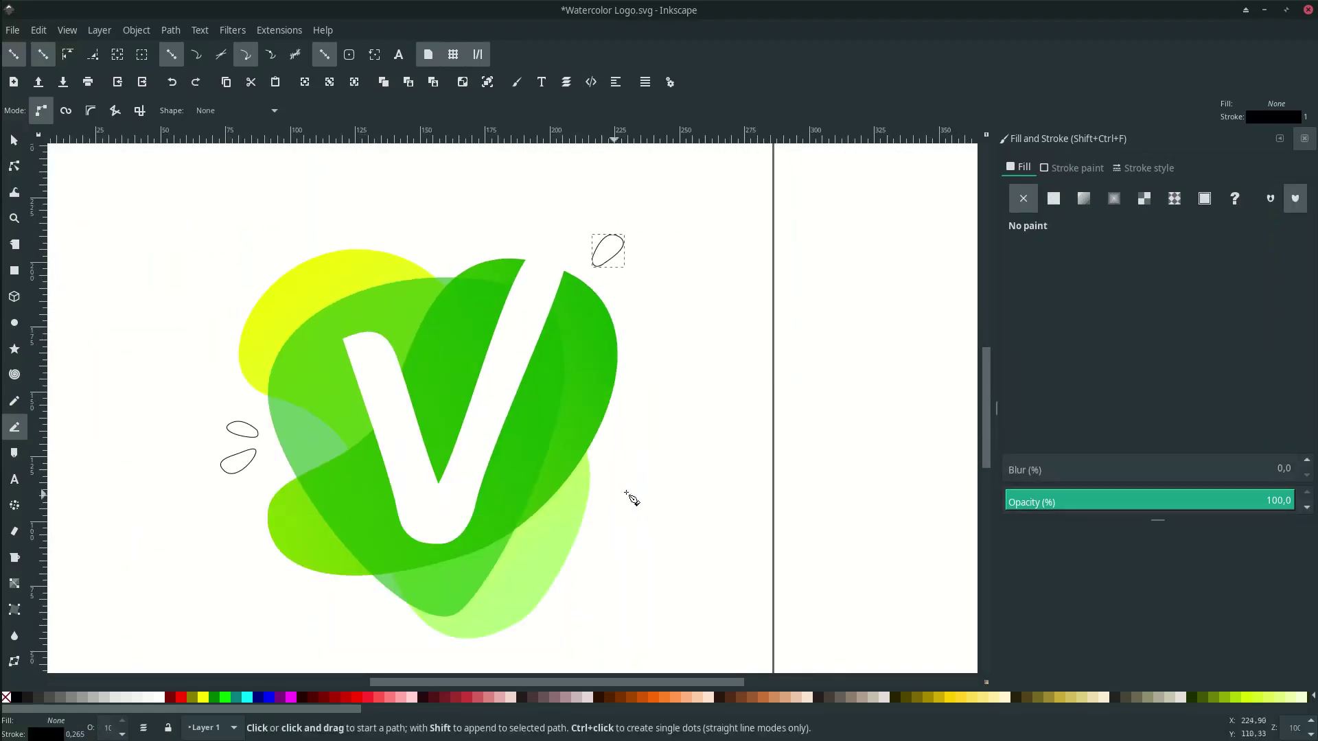
{"action": "left_click", "coordinate": [603, 462]}
{"action": "left_click_drag", "start_coordinate": [633, 485], "coordinate": [628, 504]}
{"action": "left_click_drag", "start_coordinate": [598, 472], "coordinate": [569, 456]}
Delete the upper-left node of the fourth droplet and nudge the droplet slightly up and to the right.
{"action": "key", "text": "n"}
{"action": "scroll", "coordinate": [616, 467], "scroll_direction": "up", "scroll_amount": 3}
{"action": "left_click", "coordinate": [561, 458]}
{"action": "key", "text": "Delete"}
{"action": "key", "text": "s"}
{"action": "left_click", "coordinate": [757, 499]}
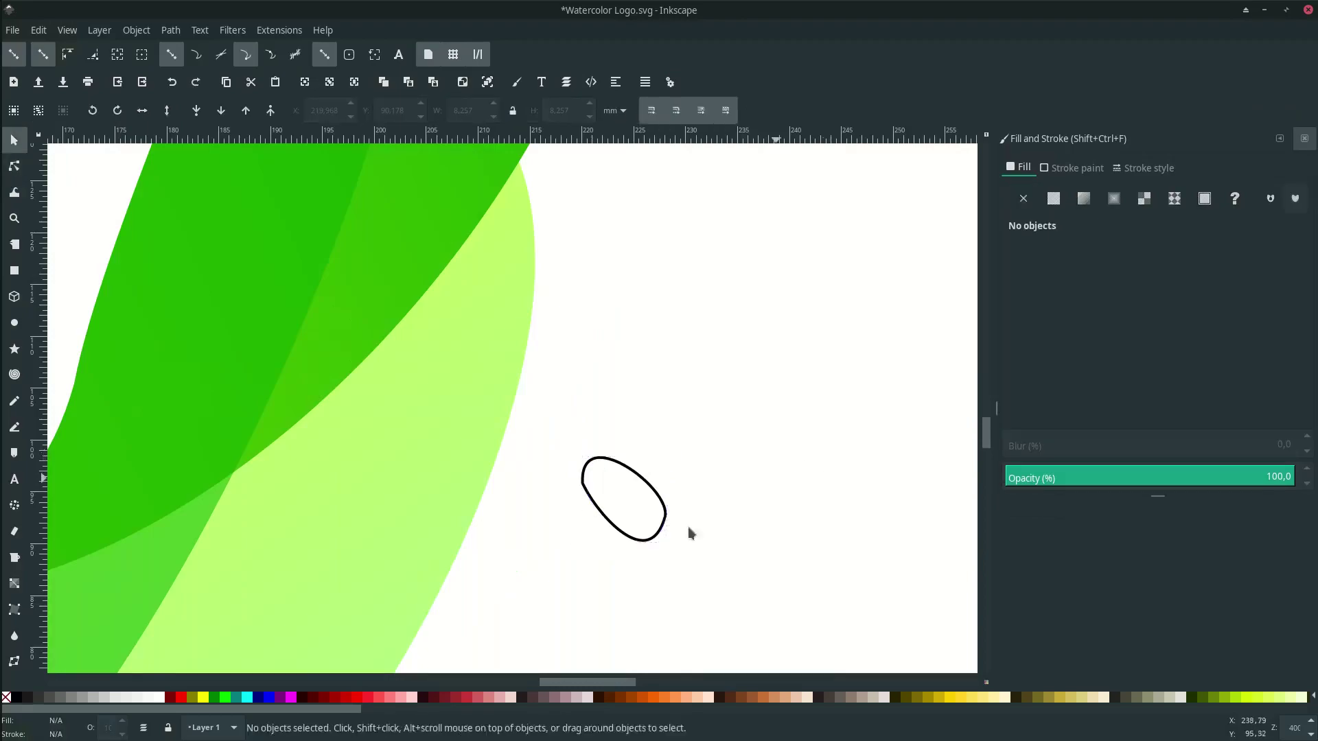
{"action": "scroll", "coordinate": [679, 529], "scroll_direction": "down", "scroll_amount": 5}
{"action": "left_click_drag", "start_coordinate": [669, 527], "coordinate": [676, 516]}
{"action": "scroll", "coordinate": [676, 517], "scroll_direction": "up", "scroll_amount": 2}
{"action": "scroll", "coordinate": [676, 517], "scroll_direction": "left", "scroll_amount": 1}
Fill the upper left droplet with the 0ba202d9 swatch color and the lower left droplet with the 9bdd01ff swatch color.
{"action": "left_click", "coordinate": [445, 500]}
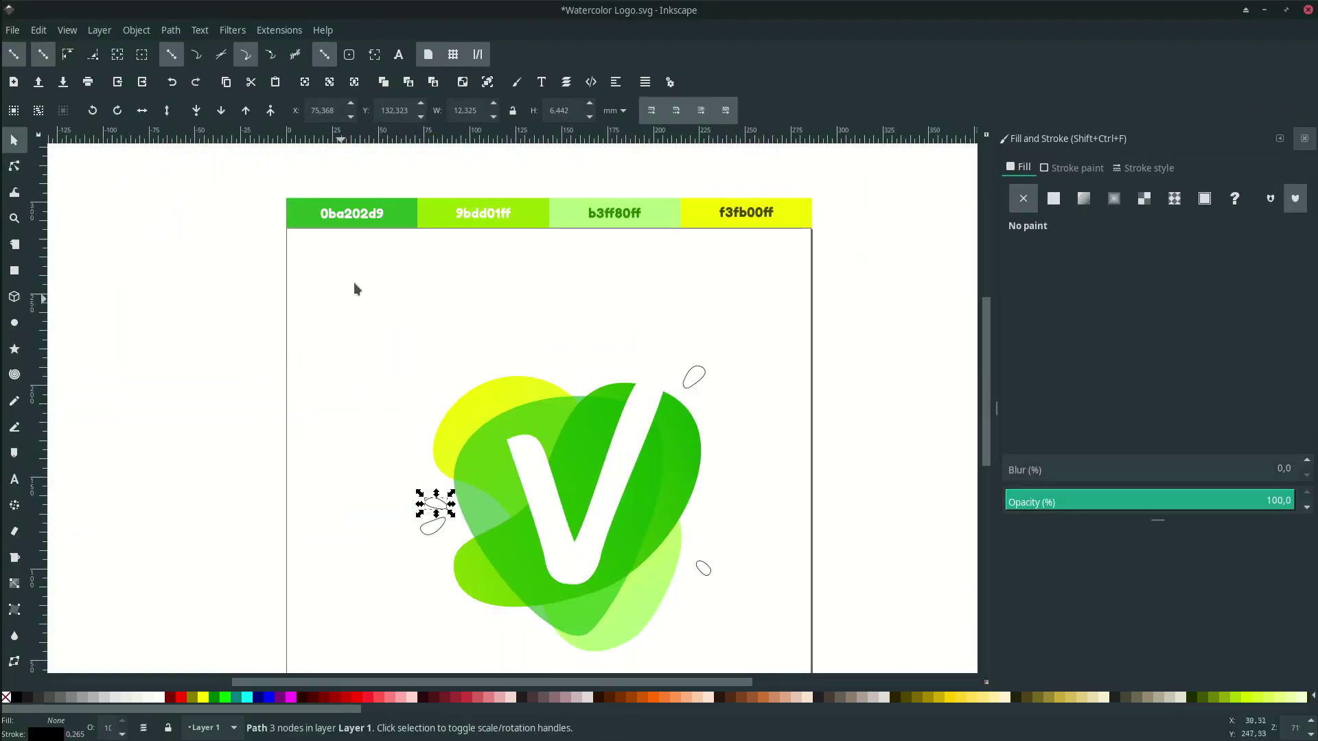
{"action": "key", "text": "d"}
{"action": "left_click", "coordinate": [396, 214]}
{"action": "key", "text": "s"}
{"action": "left_click", "coordinate": [433, 526]}
{"action": "key", "text": "d"}
{"action": "left_click", "coordinate": [492, 216]}
{"action": "key", "text": "s"}
Fill the upper right droplet with the f3fb00ff swatch color and the lower right droplet with the b3ff80ff swatch color.
{"action": "left_click", "coordinate": [693, 377]}
{"action": "key", "text": "d"}
{"action": "left_click", "coordinate": [686, 219]}
{"action": "key", "text": "s"}
{"action": "left_click", "coordinate": [703, 569]}
{"action": "key", "text": "d"}
{"action": "left_click", "coordinate": [614, 214]}
Remove the stroke from all four droplets.
{"action": "key", "text": "s"}
{"action": "left_click", "coordinate": [694, 376], "text": "shift"}
{"action": "left_click", "coordinate": [435, 504], "text": "shift"}
{"action": "left_click", "coordinate": [431, 526], "text": "shift"}
{"action": "right_click", "coordinate": [54, 735]}
{"action": "left_click", "coordinate": [77, 729]}
Nudge the droplets into better positions around the green shapes and save the drawing.
{"action": "scroll", "coordinate": [583, 482], "scroll_direction": "down", "scroll_amount": 1}
{"action": "left_click_drag", "start_coordinate": [668, 542], "coordinate": [666, 530]}
{"action": "left_click_drag", "start_coordinate": [478, 500], "coordinate": [480, 497]}
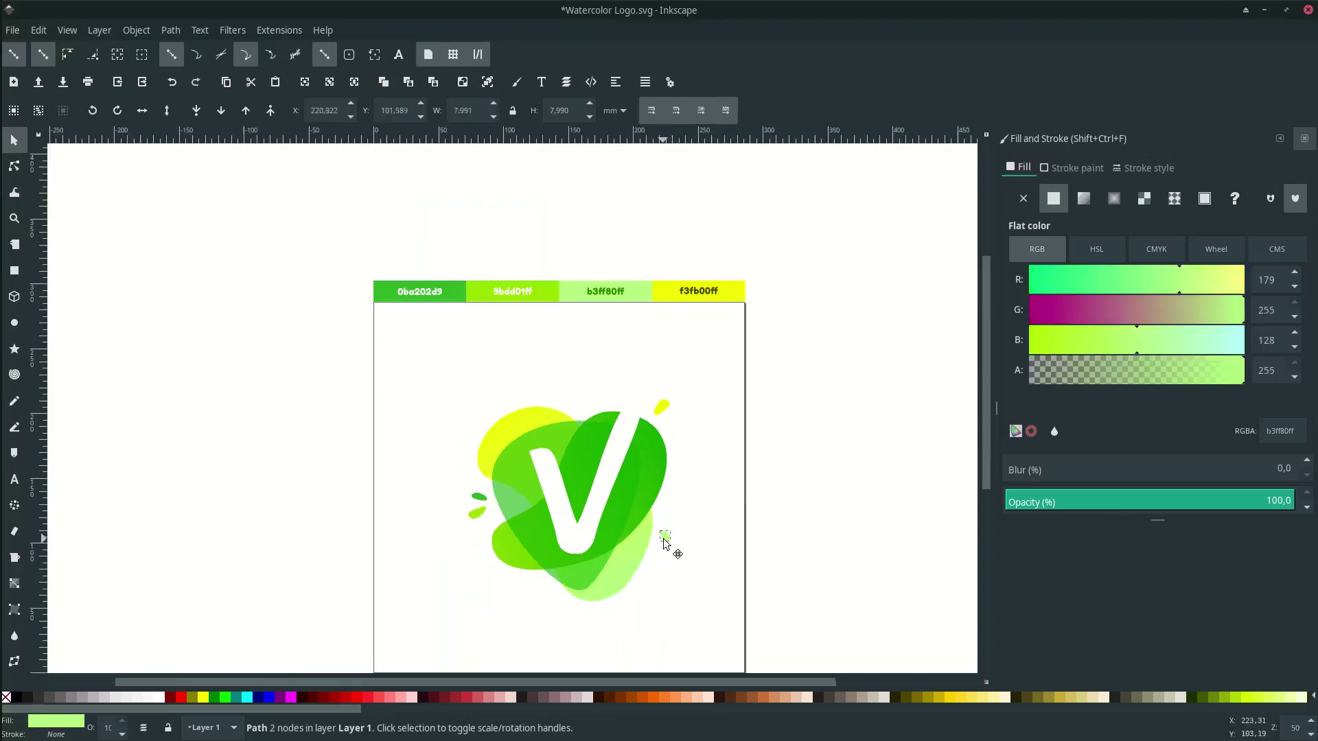
{"action": "key", "text": "Escape"}
{"action": "scroll", "coordinate": [599, 420], "scroll_direction": "down", "scroll_amount": 1}
{"action": "scroll", "coordinate": [643, 500], "scroll_direction": "up", "scroll_amount": 2}
{"action": "left_click_drag", "start_coordinate": [646, 319], "coordinate": [646, 313]}
{"action": "key", "text": "Escape"}
{"action": "left_click_drag", "start_coordinate": [624, 455], "coordinate": [621, 467]}
{"action": "key", "text": "Escape"}
{"action": "key", "text": "ctrl+s"}
Pull up the bottom node of the yellow-to-light-green shape and move the lower right droplet closer to it.
{"action": "scroll", "coordinate": [643, 511], "scroll_direction": "up", "scroll_amount": 1}
{"action": "left_click", "coordinate": [564, 515]}
{"action": "key", "text": "n"}
{"action": "left_click_drag", "start_coordinate": [528, 548], "coordinate": [520, 519]}
{"action": "key", "text": "s"}
{"action": "left_click_drag", "start_coordinate": [613, 446], "coordinate": [593, 459]}
Recolor the droplet beyond the V's right arm with the palette's dark green.
{"action": "scroll", "coordinate": [629, 442], "scroll_direction": "down", "scroll_amount": 2}
{"action": "scroll", "coordinate": [653, 344], "scroll_direction": "up", "scroll_amount": 1}
{"action": "left_click", "coordinate": [605, 296]}
{"action": "scroll", "coordinate": [599, 304], "scroll_direction": "up", "scroll_amount": 1}
{"action": "left_click", "coordinate": [606, 293]}
{"action": "scroll", "coordinate": [595, 349], "scroll_direction": "down", "scroll_amount": 1}
{"action": "scroll", "coordinate": [618, 351], "scroll_direction": "up", "scroll_amount": 4}
Draw a smaller droplet just below and to the right of the upper right droplet.
{"action": "key", "text": "b"}
{"action": "left_click", "coordinate": [603, 213]}
{"action": "left_click_drag", "start_coordinate": [603, 214], "coordinate": [577, 211]}
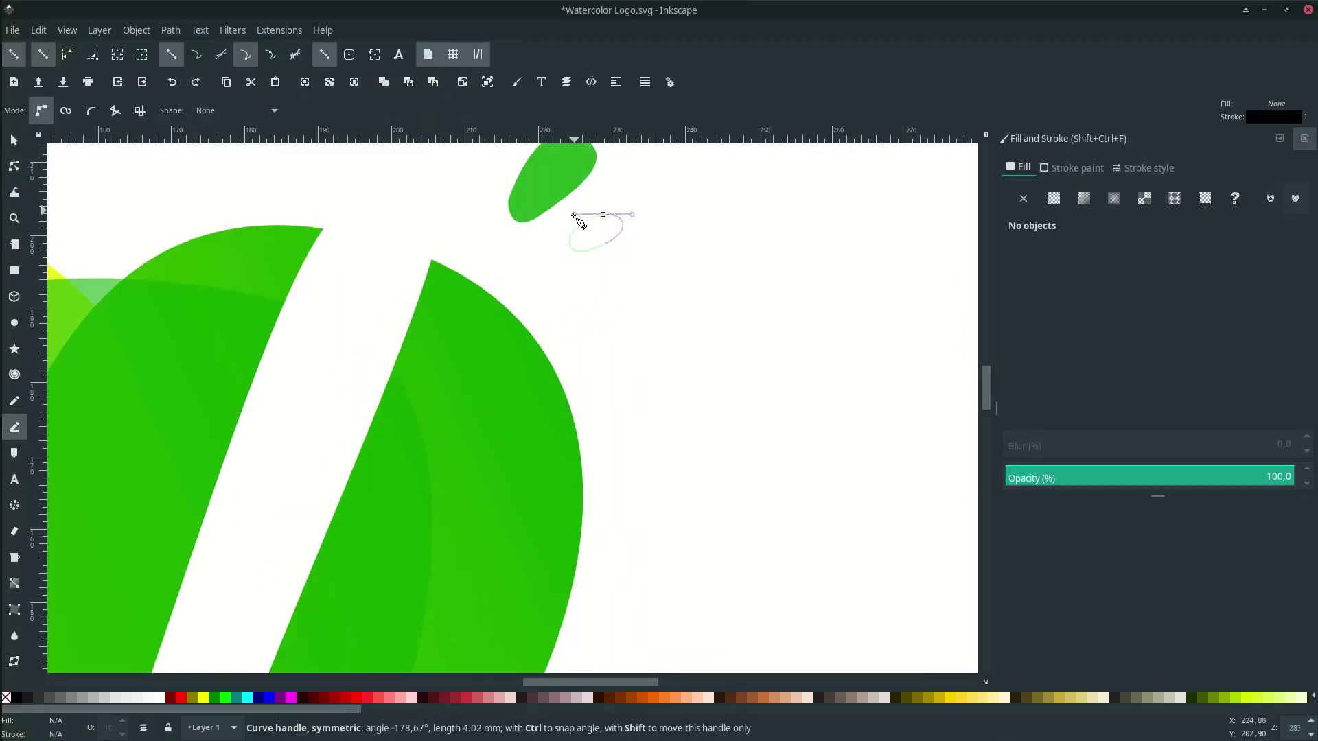
Give the new small droplet the palette's yellow fill without a stroke, and save the drawing.
{"action": "key", "text": "d"}
{"action": "right_click", "coordinate": [45, 735]}
{"action": "left_click", "coordinate": [84, 727]}
{"action": "key", "text": "ctrl+s"}
{"action": "scroll", "coordinate": [617, 481], "scroll_direction": "left", "scroll_amount": 2}
{"action": "scroll", "coordinate": [650, 513], "scroll_direction": "down", "scroll_amount": 1}
{"action": "scroll", "coordinate": [621, 506], "scroll_direction": "up", "scroll_amount": 1}
{"action": "left_click", "coordinate": [574, 499]}
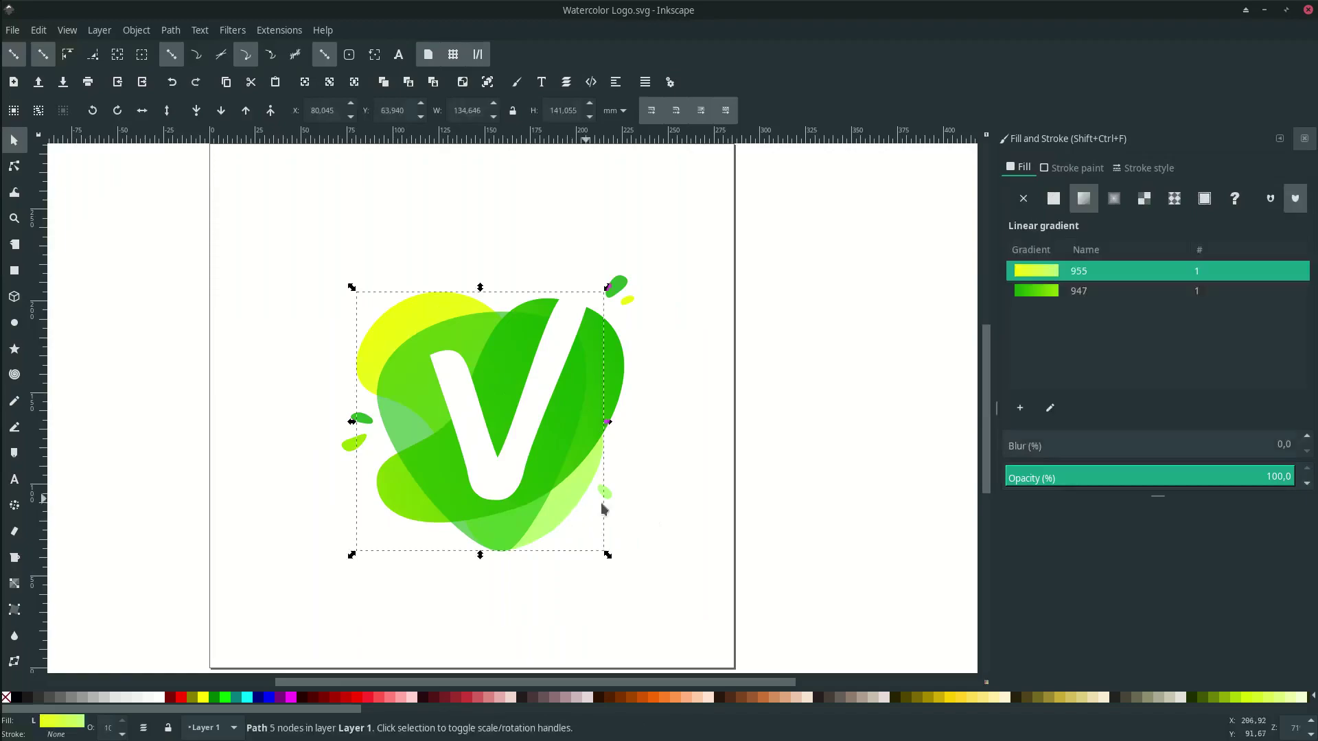
{"action": "left_click", "coordinate": [632, 526]}
{"action": "key", "text": "ctrl+s"}
Reshape the yellow-to-light-green shape by adjusting its nodes and handles so that less of it extends past the lower edge.
{"action": "scroll", "coordinate": [632, 526], "scroll_direction": "down", "scroll_amount": 1}
{"action": "scroll", "coordinate": [632, 526], "scroll_direction": "down", "scroll_amount": 3}
{"action": "scroll", "coordinate": [580, 434], "scroll_direction": "up", "scroll_amount": 2}
{"action": "double_click", "coordinate": [580, 433]}
{"action": "left_click_drag", "start_coordinate": [559, 461], "coordinate": [565, 448]}
{"action": "left_click_drag", "start_coordinate": [438, 486], "coordinate": [442, 410]}
{"action": "left_click", "coordinate": [598, 541]}
{"action": "scroll", "coordinate": [598, 542], "scroll_direction": "down", "scroll_amount": 1}
{"action": "key", "text": "s"}
{"action": "left_click_drag", "start_coordinate": [580, 438], "coordinate": [573, 452]}
{"action": "left_click", "coordinate": [674, 552]}
Extend the yellow-to-light-green shape's left side outward by moving its nodes, and shift the lower right droplet closer in.
{"action": "scroll", "coordinate": [674, 552], "scroll_direction": "down", "scroll_amount": 2}
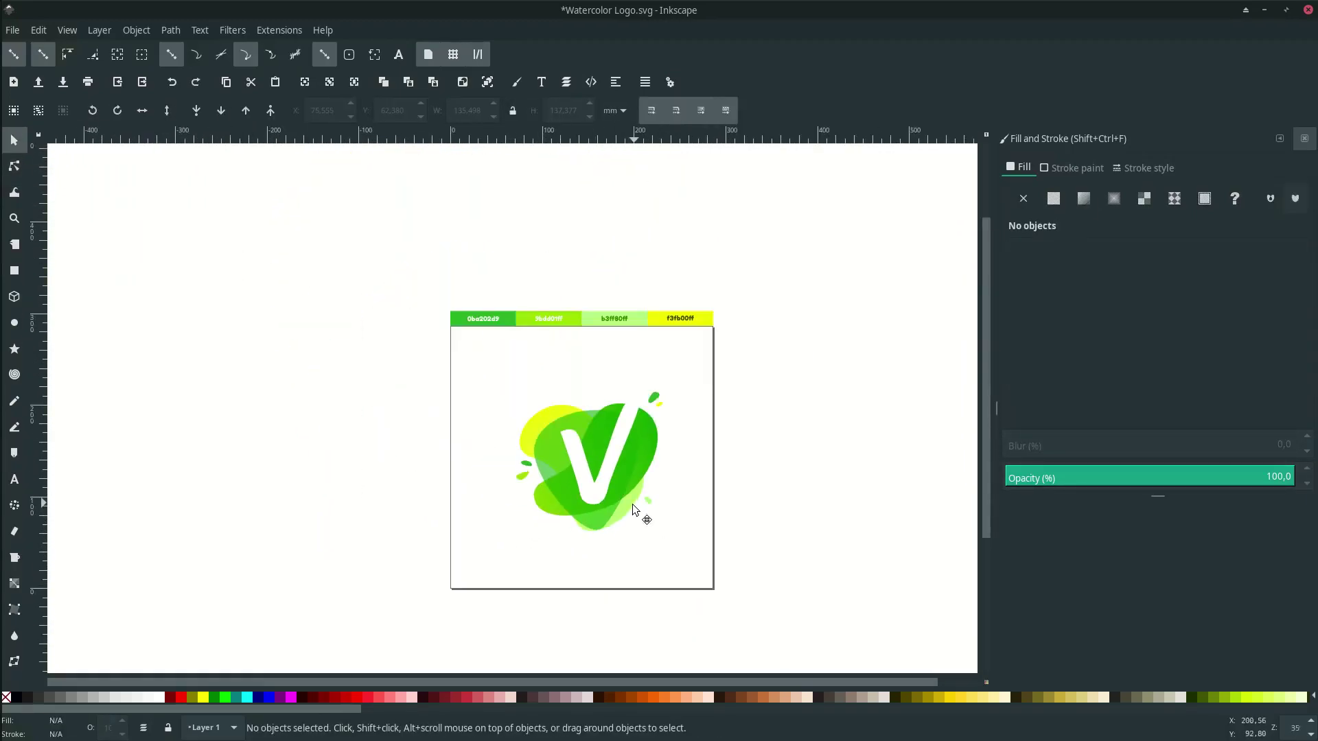
{"action": "scroll", "coordinate": [632, 502], "scroll_direction": "up", "scroll_amount": 4}
{"action": "double_click", "coordinate": [632, 502]}
{"action": "left_click_drag", "start_coordinate": [376, 470], "coordinate": [386, 533]}
{"action": "left_click_drag", "start_coordinate": [587, 572], "coordinate": [659, 517]}
{"action": "left_click_drag", "start_coordinate": [501, 624], "coordinate": [503, 622]}
{"action": "scroll", "coordinate": [730, 410], "scroll_direction": "down", "scroll_amount": 2}
{"action": "key", "text": "s"}
{"action": "left_click", "coordinate": [730, 409]}
{"action": "left_click_drag", "start_coordinate": [670, 453], "coordinate": [669, 456]}
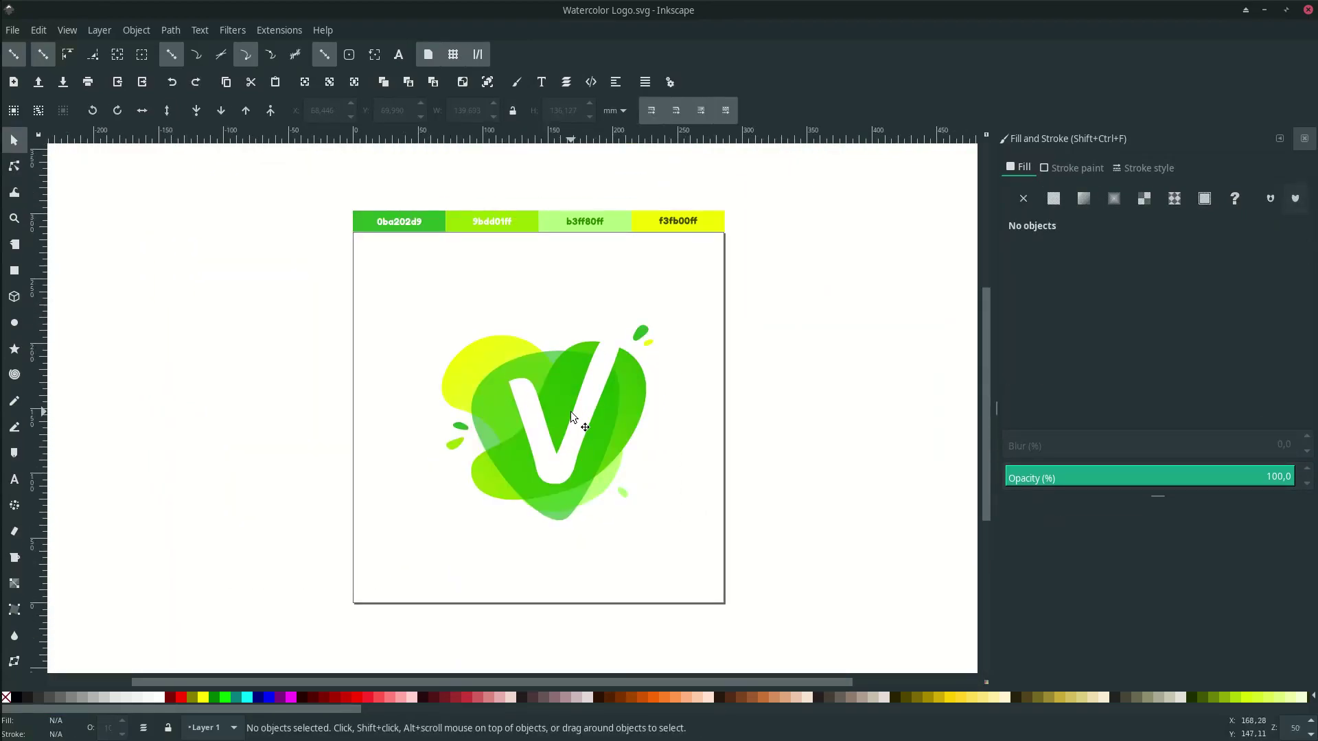
{"action": "left_click", "coordinate": [568, 369]}
{"action": "left_click", "coordinate": [631, 386]}
{"action": "left_click", "coordinate": [467, 358]}
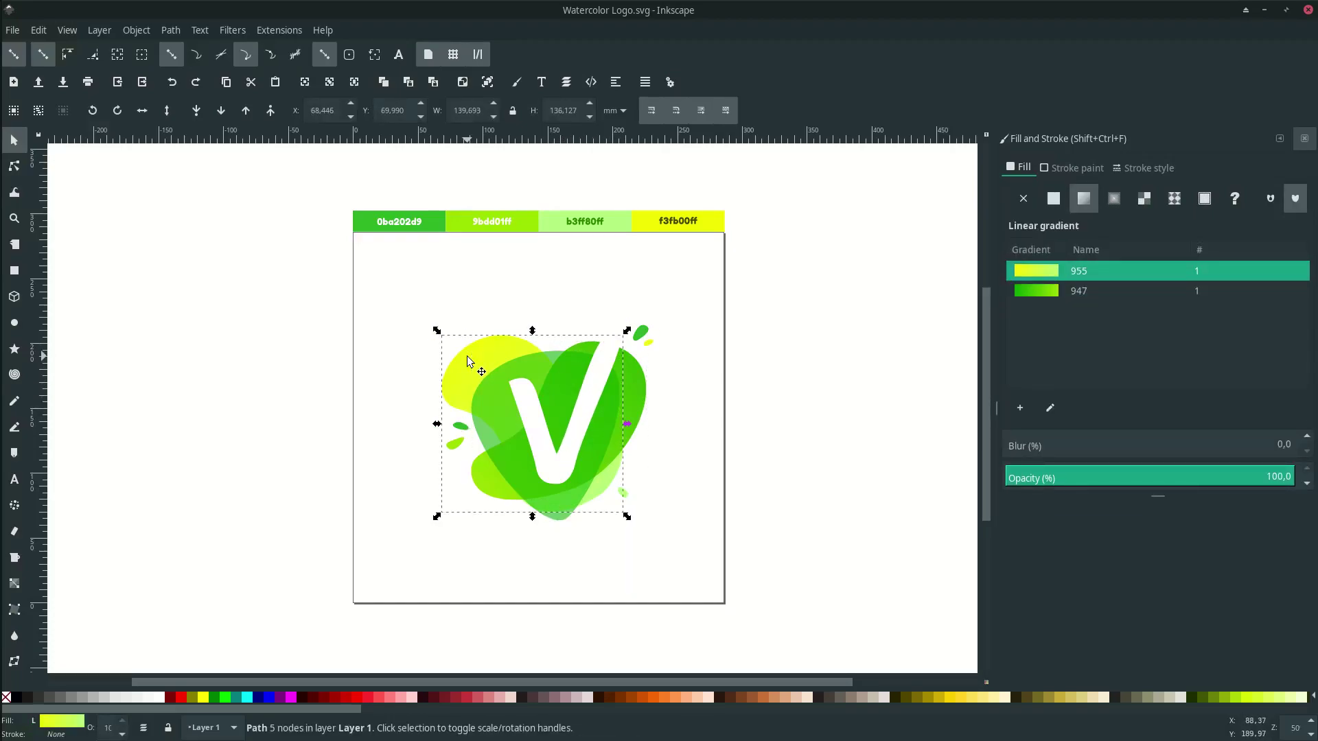
Draw a 285.75 mm square covering the whole page and fill it with light gray e6e6e6.
{"action": "left_click", "coordinate": [14, 271]}
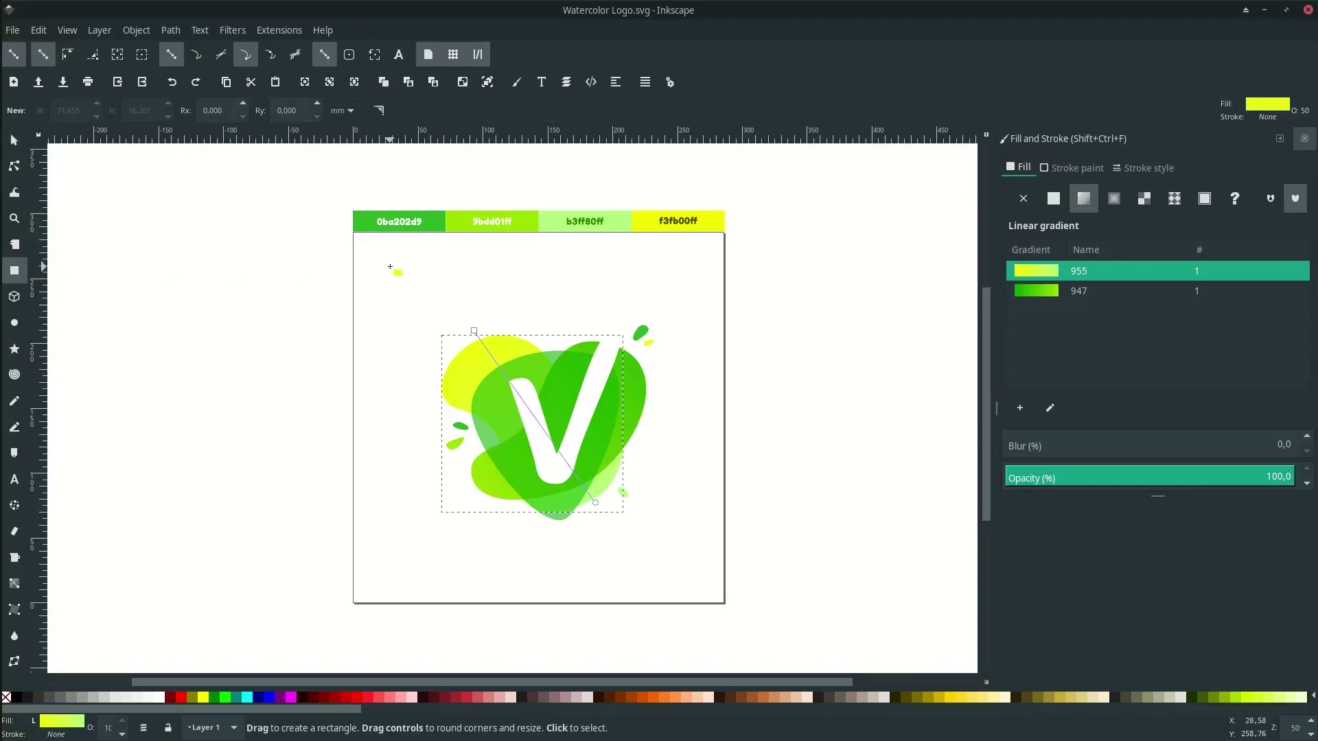
{"action": "left_click_drag", "start_coordinate": [358, 237], "coordinate": [724, 603]}
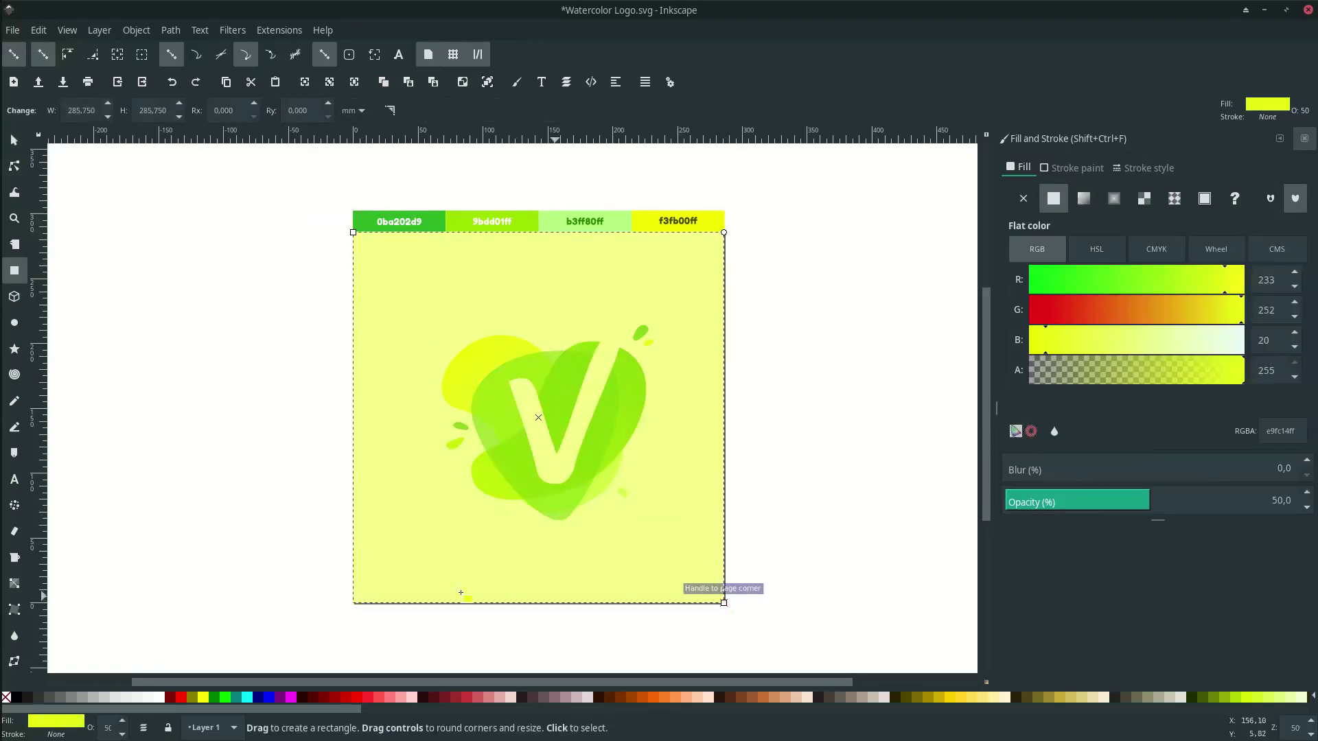
{"action": "left_click", "coordinate": [118, 698]}
Lower the gray square to the bottom of the stack, behind the logo, and deselect it.
{"action": "left_click", "coordinate": [14, 140]}
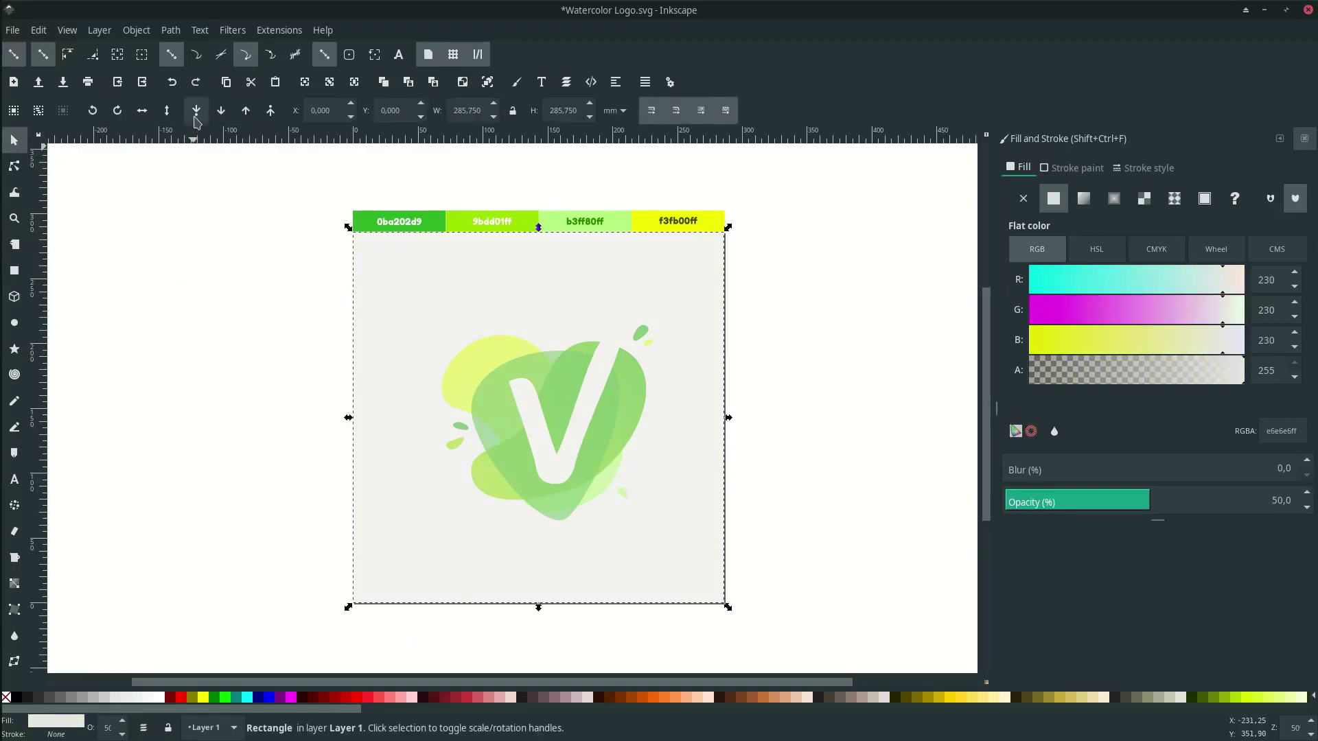
{"action": "left_click", "coordinate": [196, 111]}
{"action": "key", "text": "Escape"}
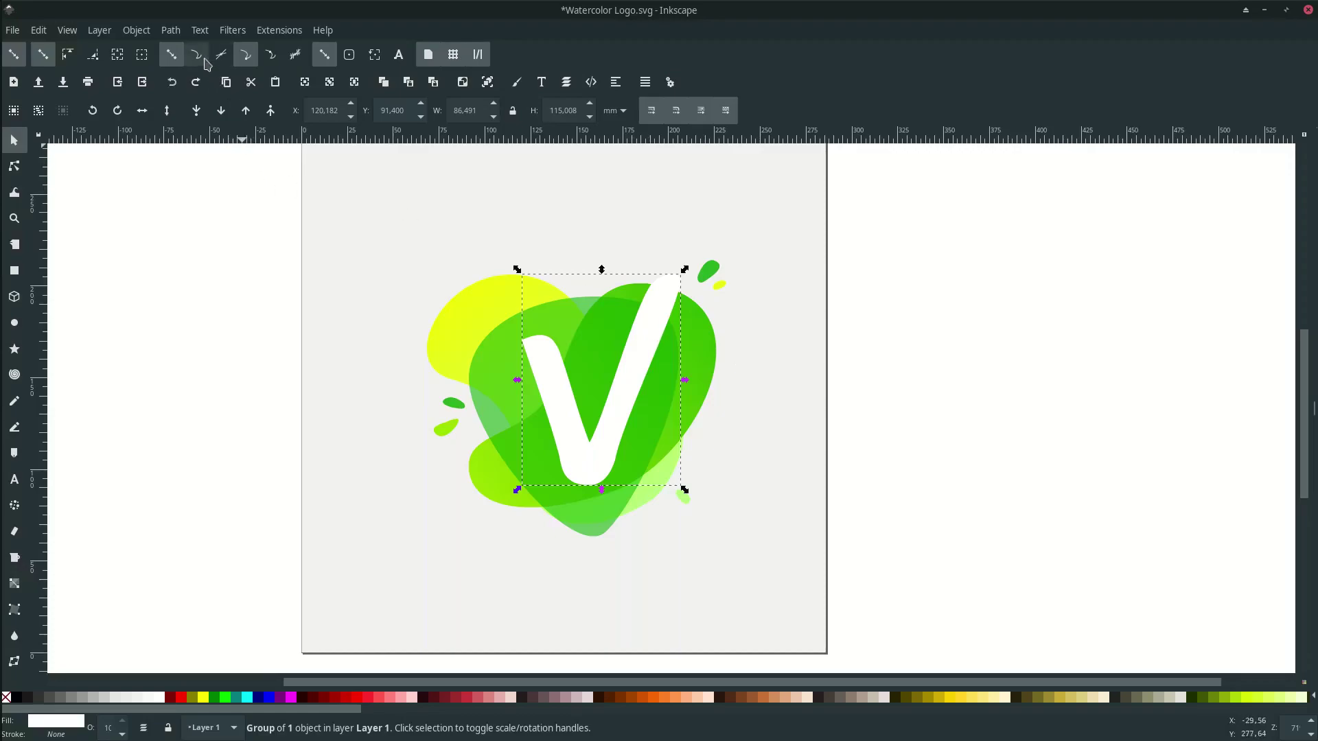
Duplicate the V and subtract the copy from the heart-shaped green shape with Difference.
{"action": "left_click", "coordinate": [170, 30]}
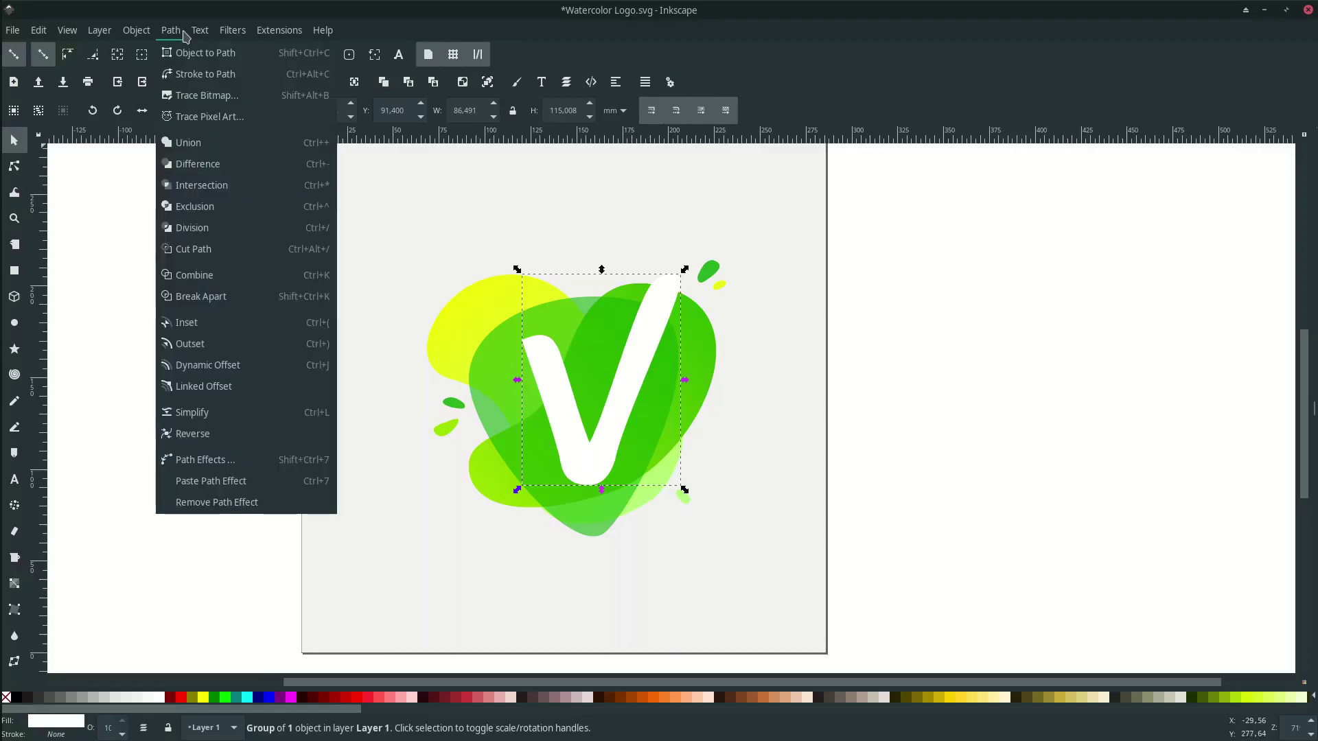
{"action": "left_click", "coordinate": [283, 285]}
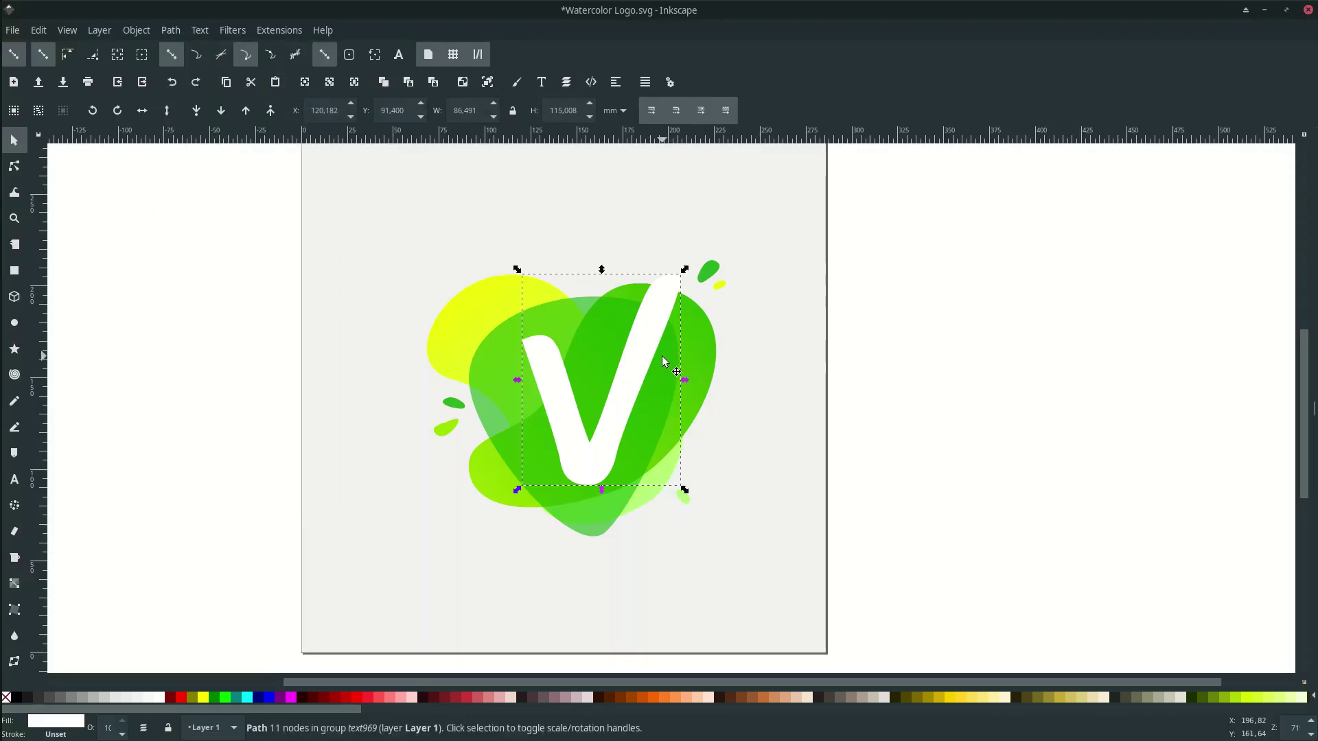
{"action": "key", "text": "ctrl"}
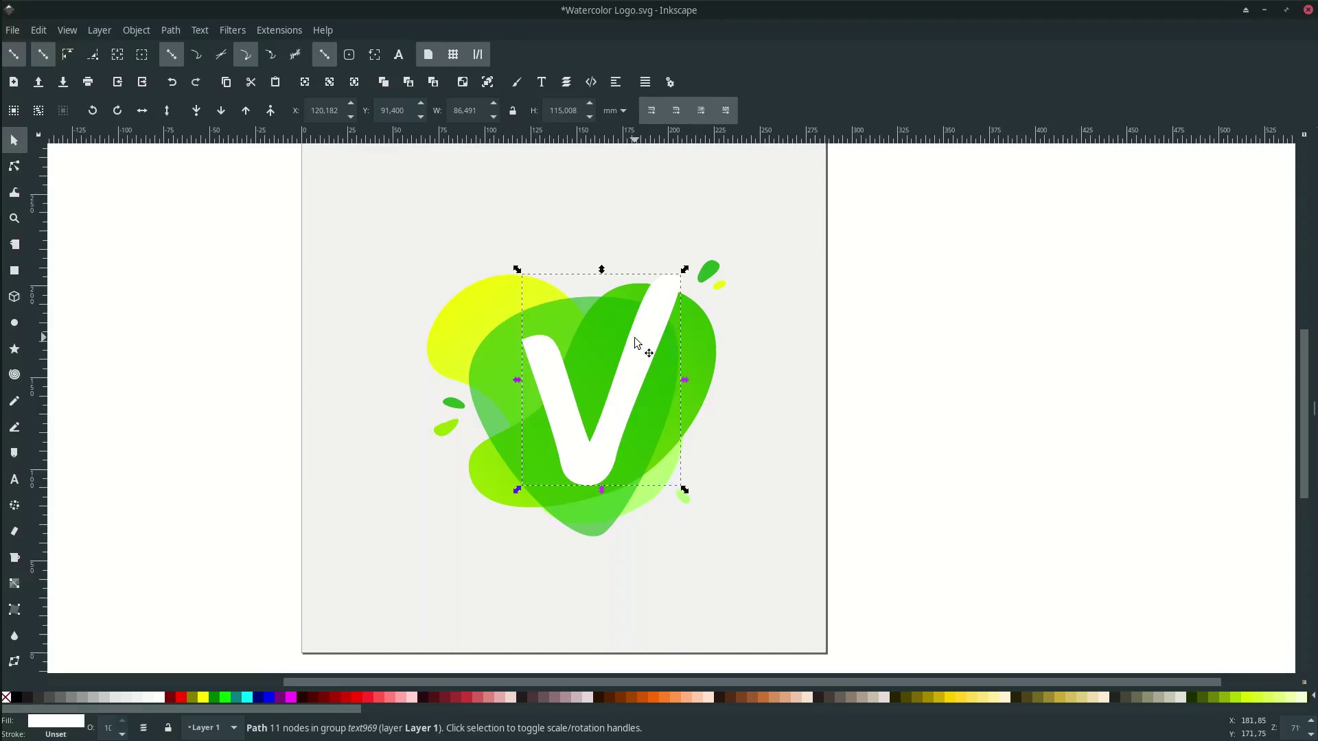
{"action": "left_click", "coordinate": [494, 369], "text": "shift"}
{"action": "left_click", "coordinate": [170, 30]}
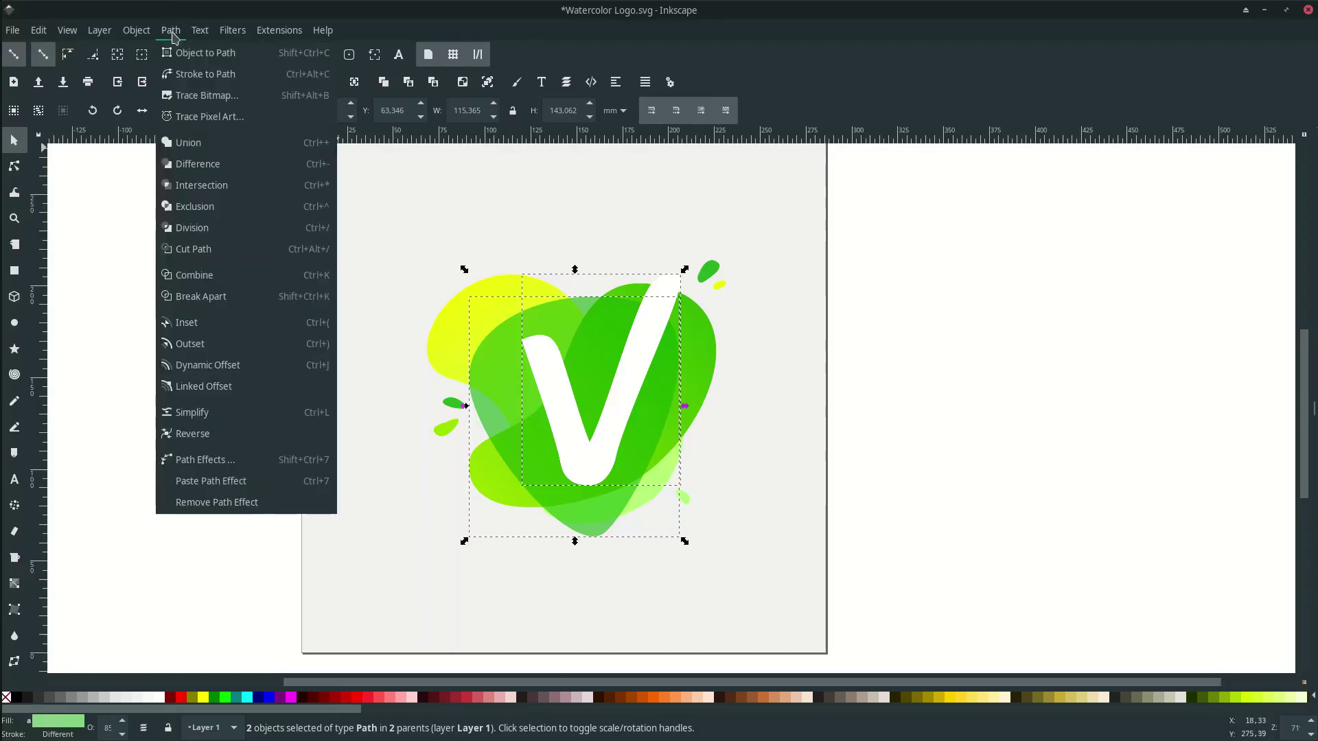
{"action": "left_click", "coordinate": [226, 163]}
Subtract another copy of the V from the wide green gradient shape that reaches the logo's right edge.
{"action": "left_click", "coordinate": [646, 332]}
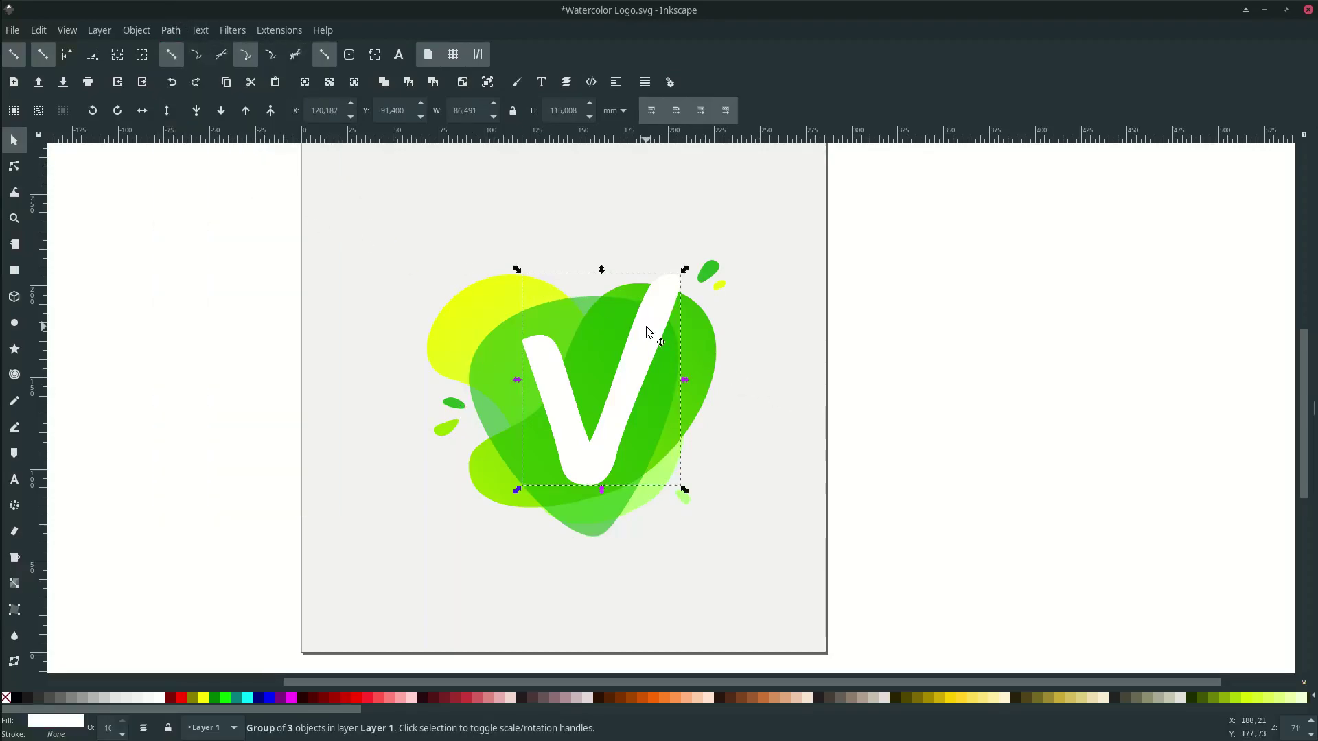
{"action": "left_click", "coordinate": [705, 352], "text": "shift"}
{"action": "left_click", "coordinate": [171, 29]}
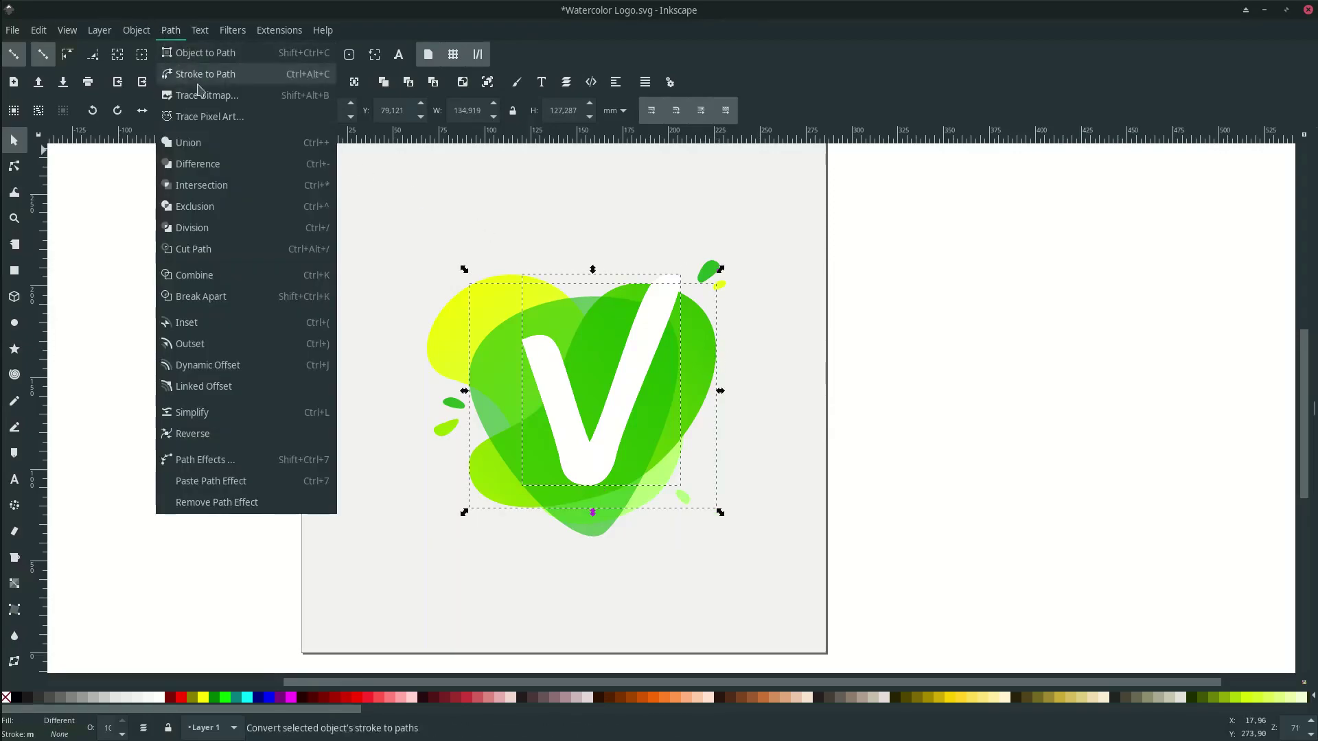
{"action": "left_click", "coordinate": [236, 164]}
Subtract the remaining V from the yellow-to-light-green shape with Difference.
{"action": "left_click", "coordinate": [575, 350]}
{"action": "left_click", "coordinate": [645, 352]}
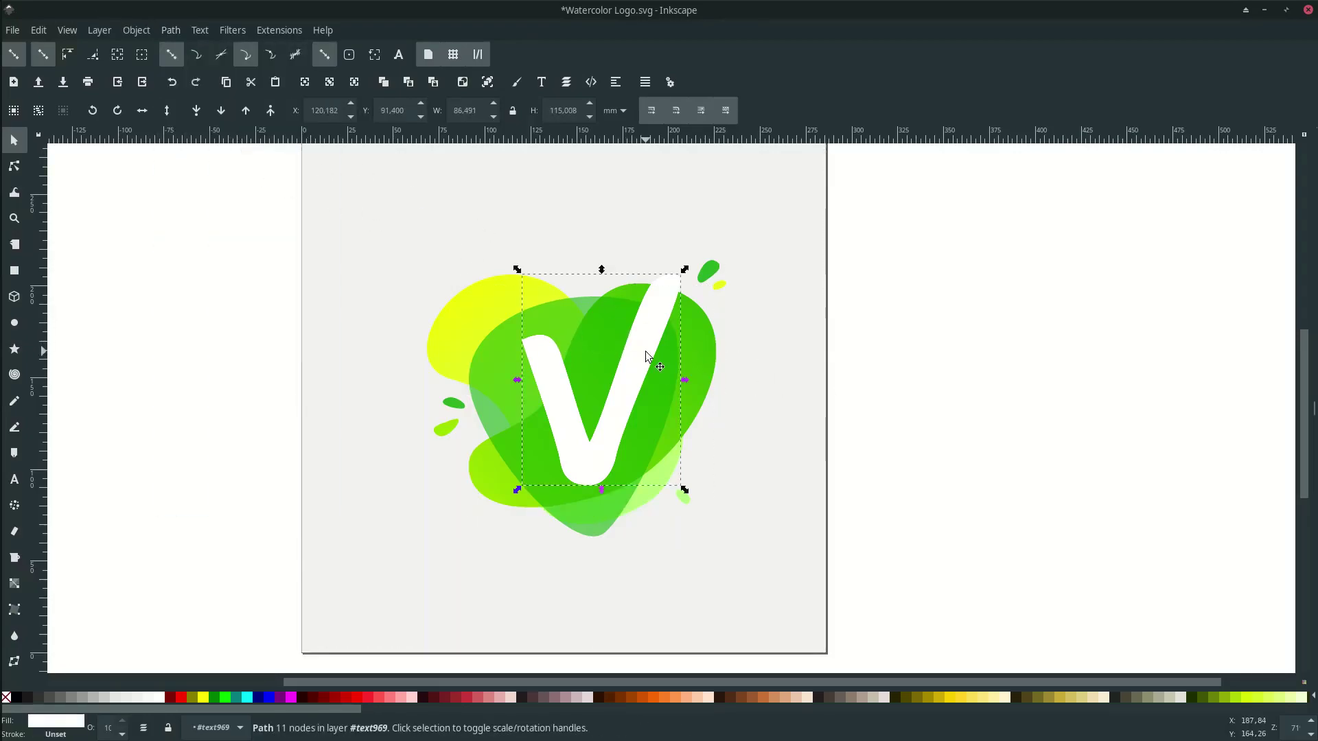
{"action": "left_click", "coordinate": [479, 302], "text": "shift"}
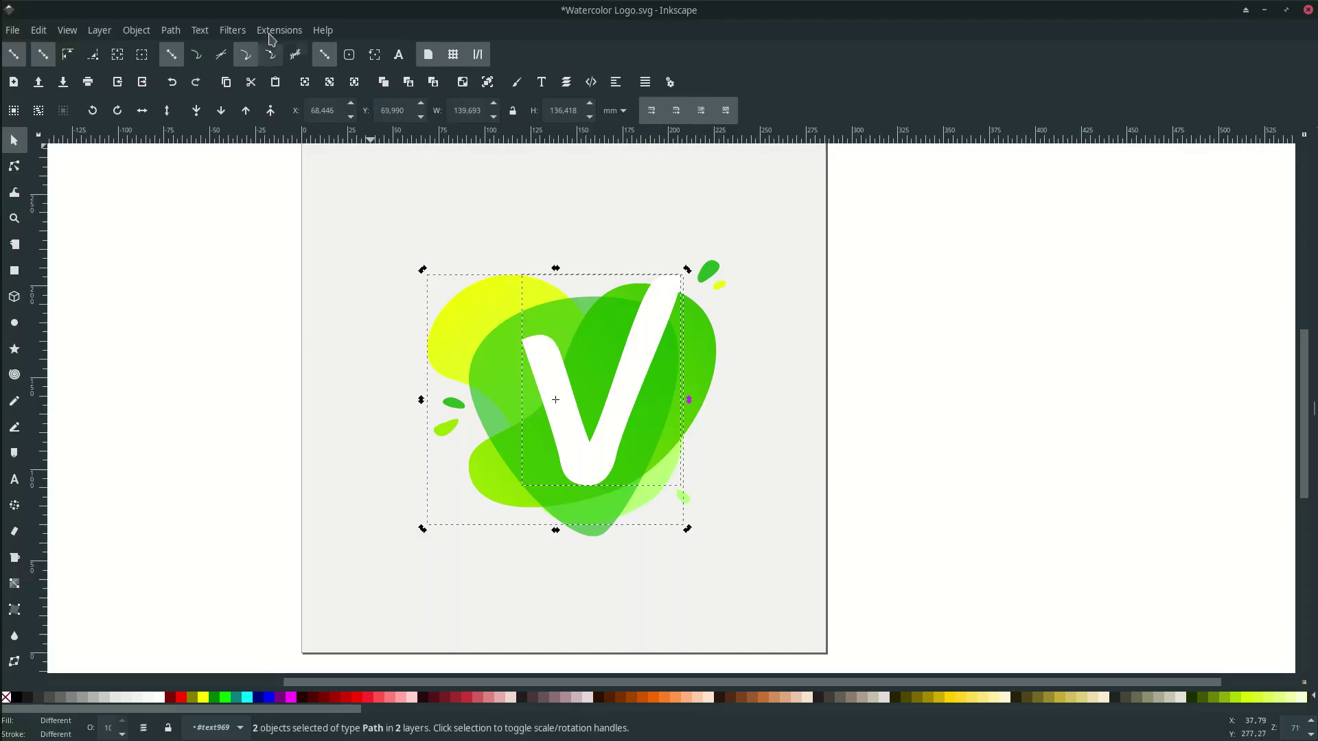
{"action": "left_click", "coordinate": [171, 30]}
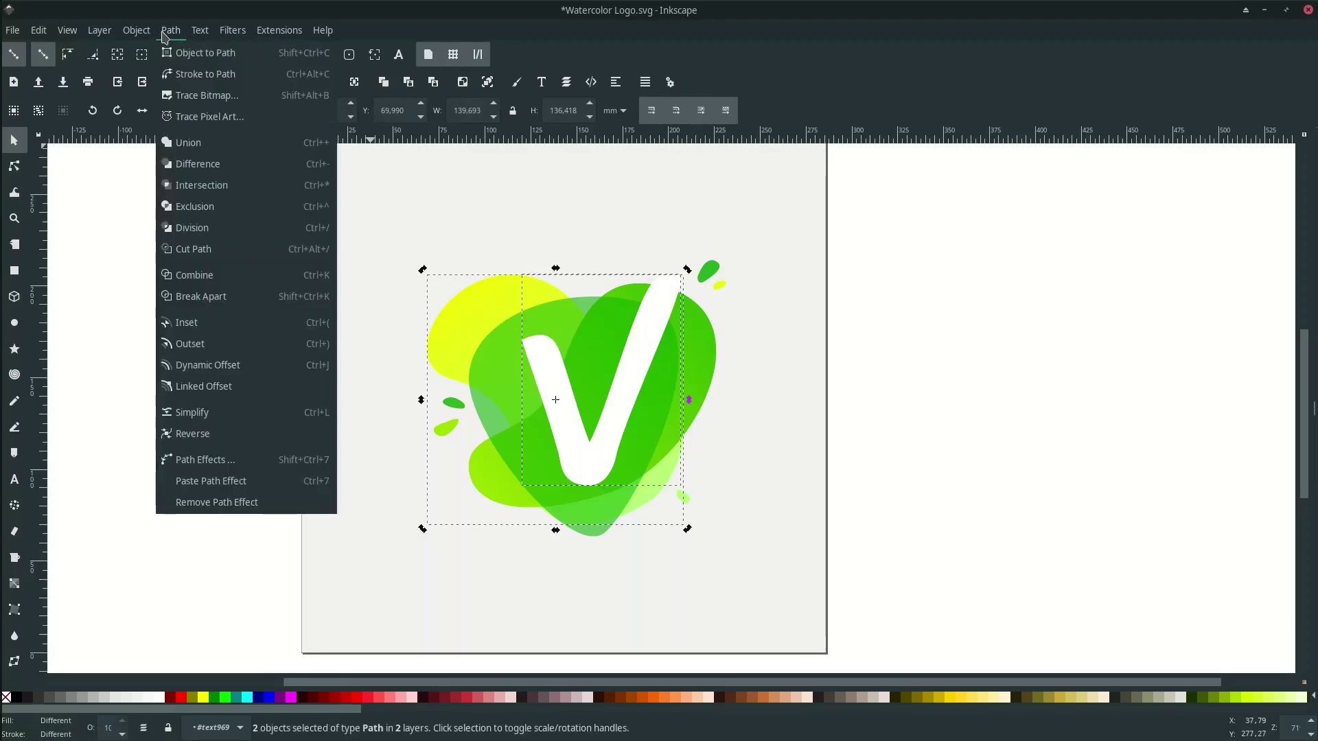
{"action": "left_click", "coordinate": [239, 167]}
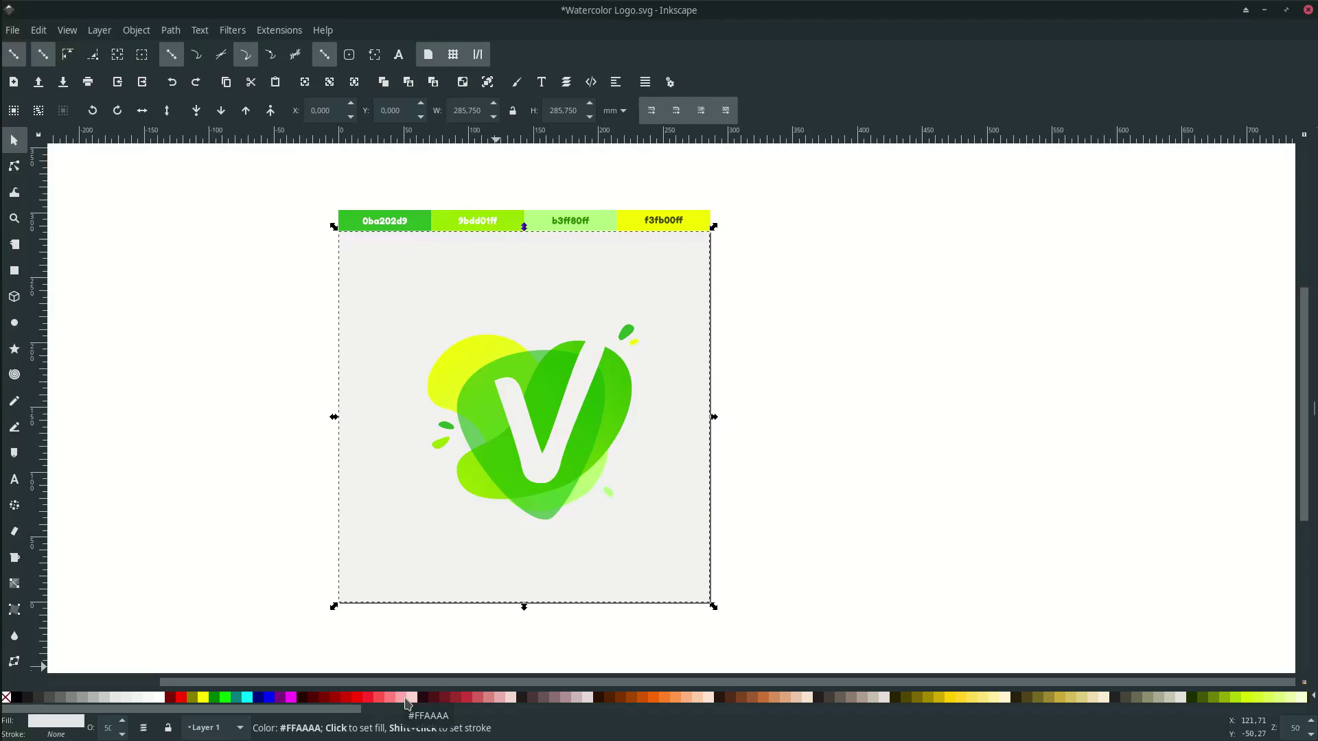
Try several fill colors on the background square, starting with #FFAAAA and ending with a tan tone.
{"action": "left_click", "coordinate": [408, 698]}
{"action": "left_click", "coordinate": [591, 697]}
{"action": "left_click", "coordinate": [798, 697]}
{"action": "left_click", "coordinate": [867, 697]}
{"action": "left_click", "coordinate": [1098, 698]}
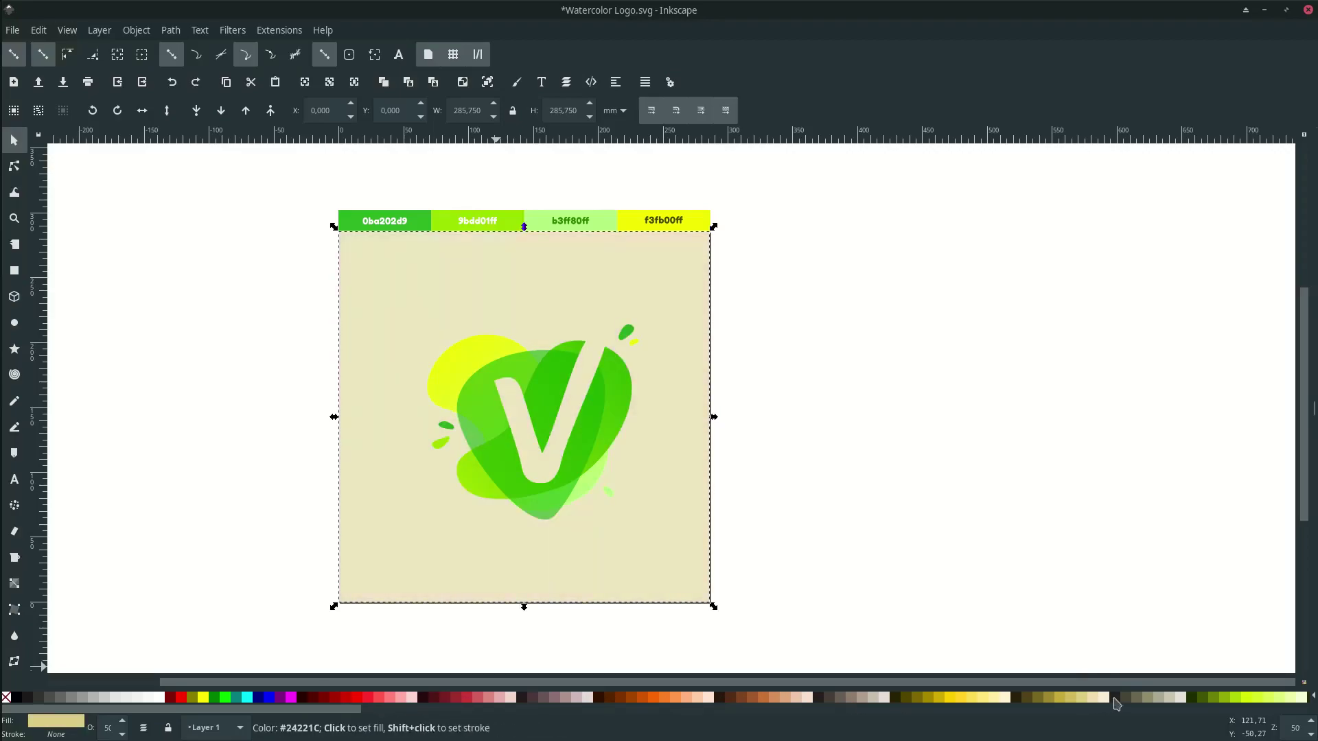